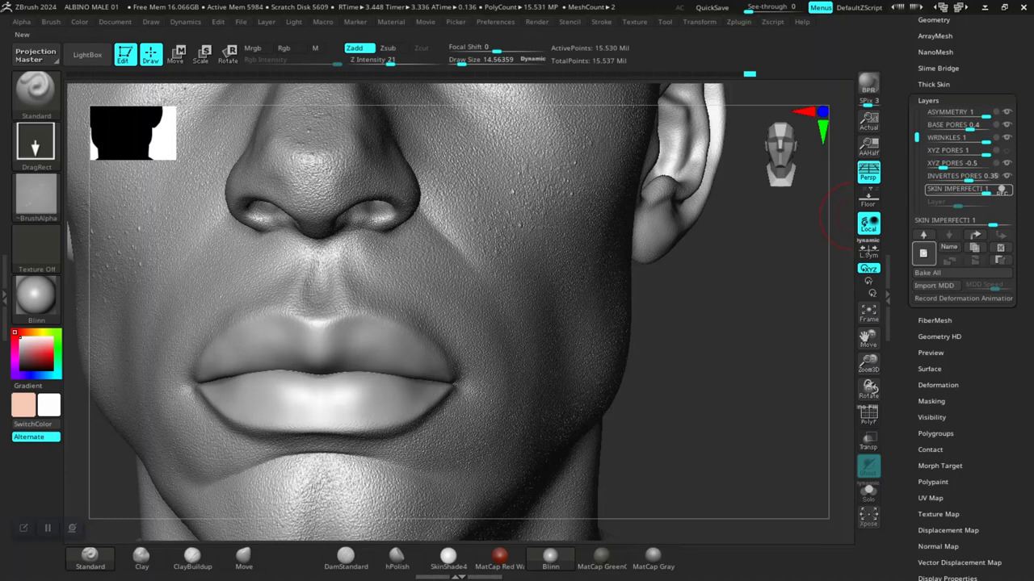
# Step: Add a new sculpting layer and name it LIPS
pyautogui.click(923, 253)
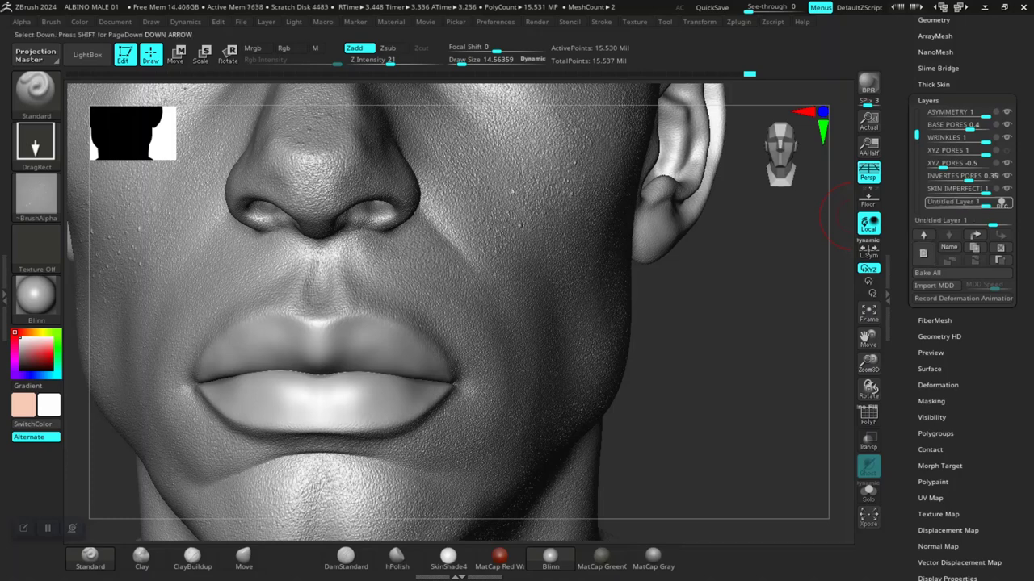
pyautogui.click(949, 247)
pyautogui.write('LIPS')
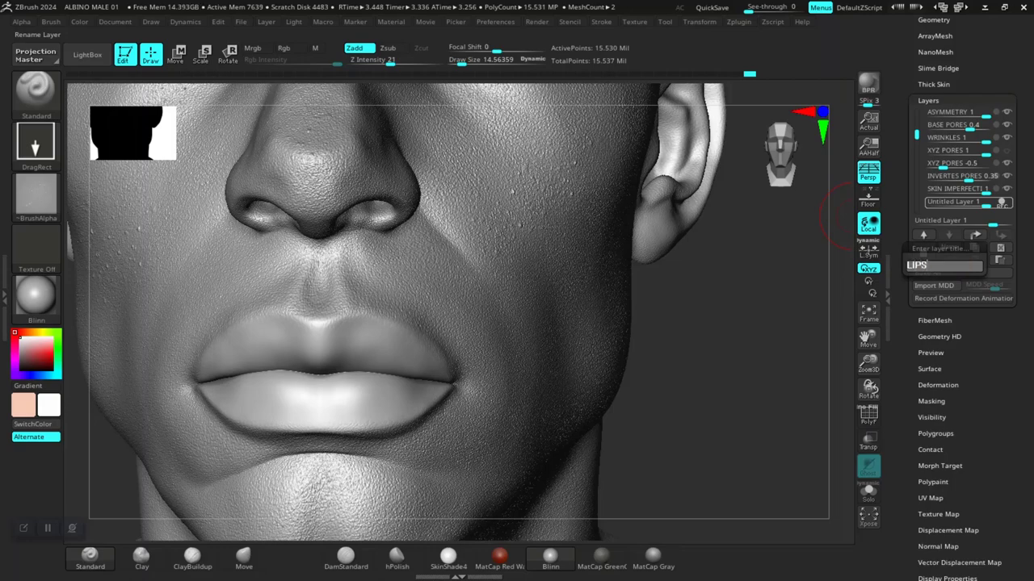
pyautogui.press('Return')
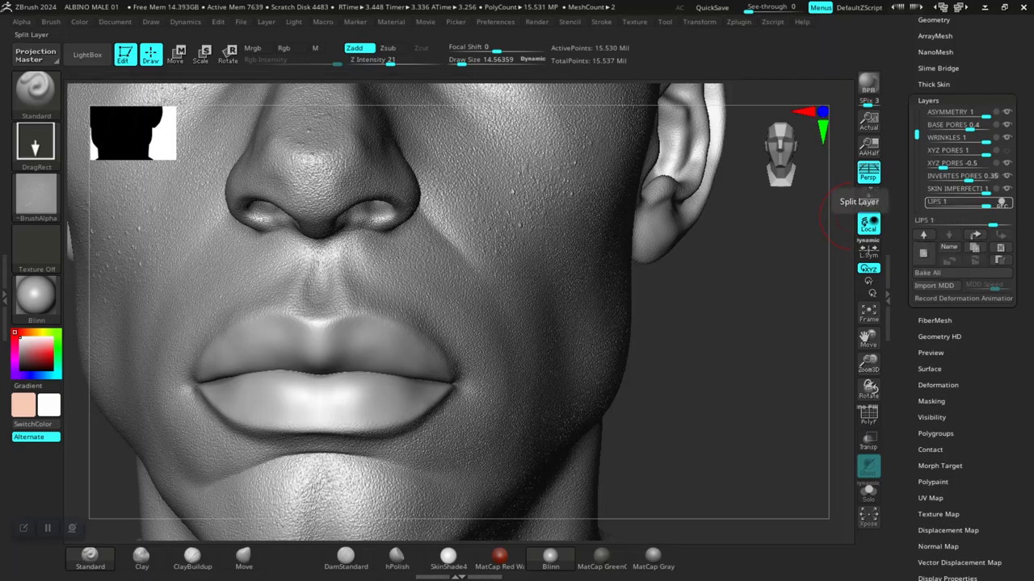
# Step: Mask the whole head except the lower lip and chin polygroup by isolating that polygroup, masking it, unhiding the head and inverting the mask
pyautogui.keyDown('alt'); pyautogui.moveTo(711, 445); pyautogui.dragTo(779, 374); pyautogui.keyUp('alt')
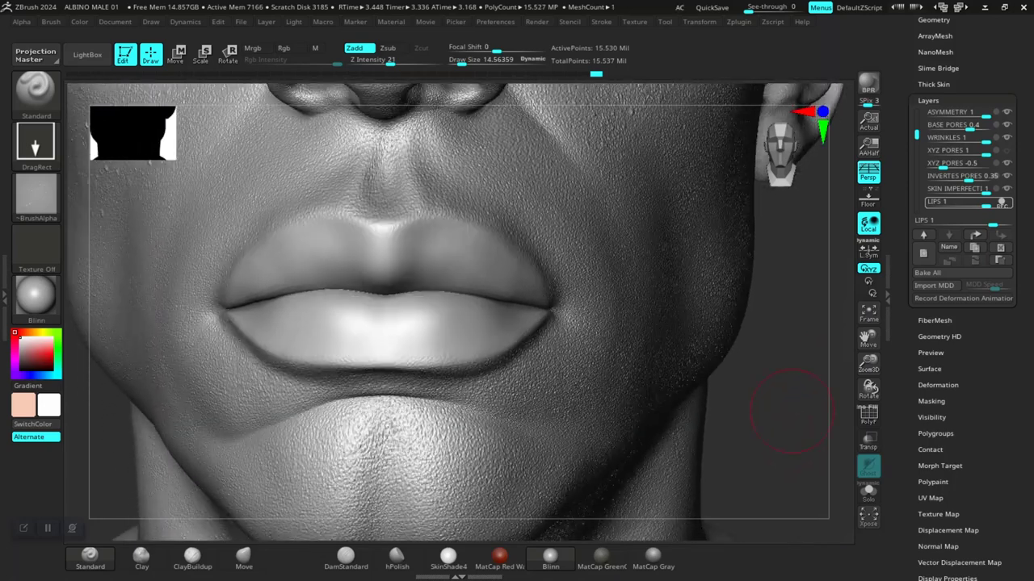
pyautogui.hotkey('ctrl', 'shift')
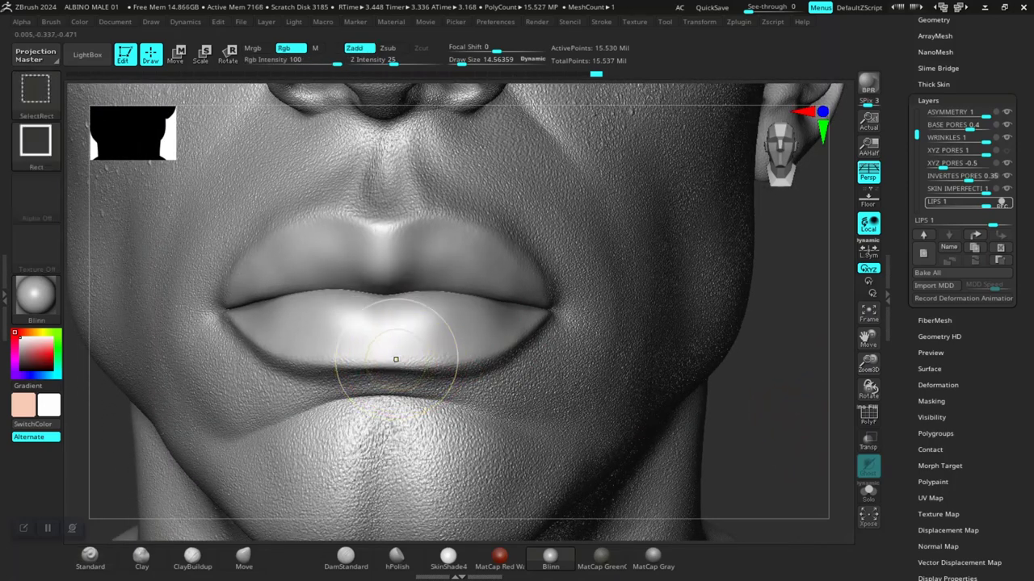
pyautogui.keyDown('ctrl'); pyautogui.keyDown('shift'); pyautogui.click(393, 330); pyautogui.keyUp('shift'); pyautogui.keyUp('ctrl')
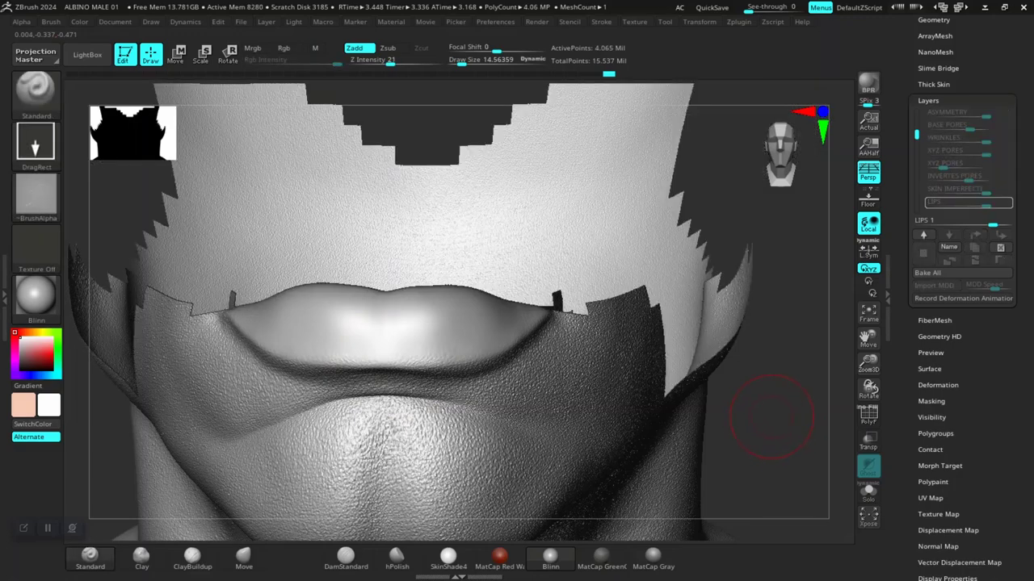
pyautogui.moveTo(785, 425)
pyautogui.mouseDown()
pyautogui.moveTo(738, 415)
pyautogui.moveTo(759, 420)
pyautogui.moveTo(768, 407)
pyautogui.mouseUp()
pyautogui.hotkey('shift', 'f')
pyautogui.hotkey('shift', 'f')
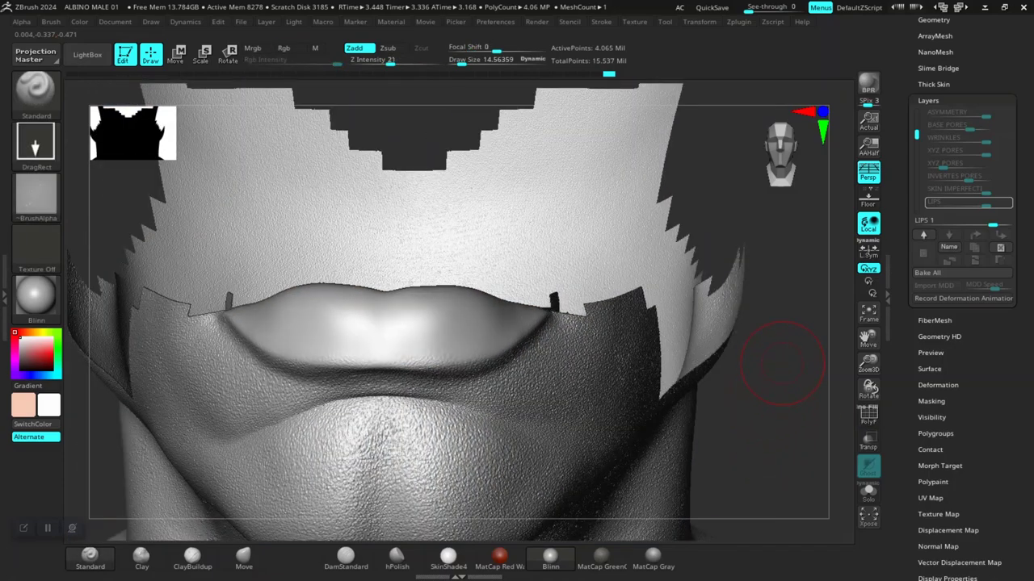
pyautogui.keyDown('ctrl'); pyautogui.click(773, 427); pyautogui.keyUp('ctrl')
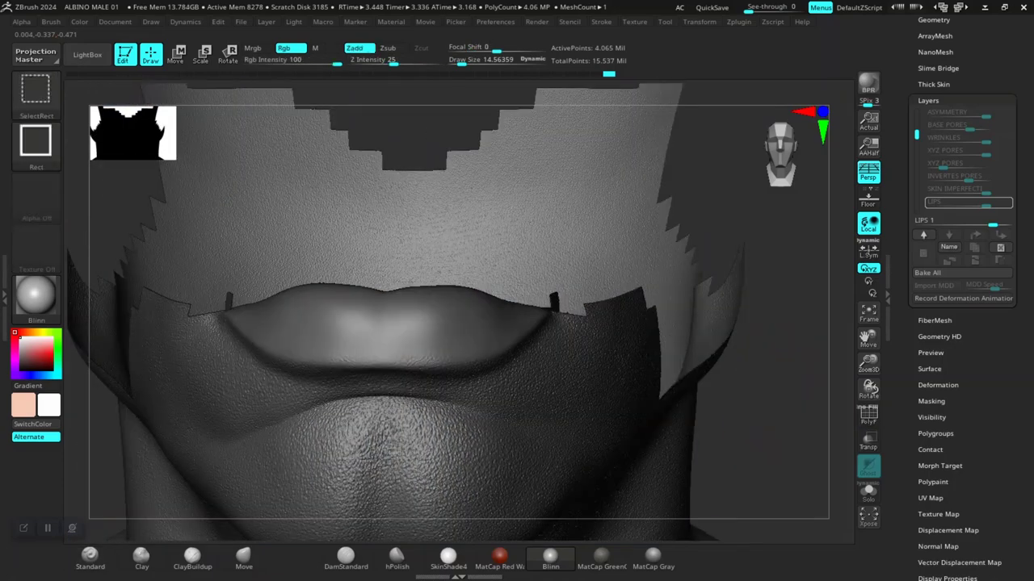
pyautogui.keyDown('ctrl'); pyautogui.keyDown('shift'); pyautogui.click(778, 436); pyautogui.keyUp('shift'); pyautogui.keyUp('ctrl')
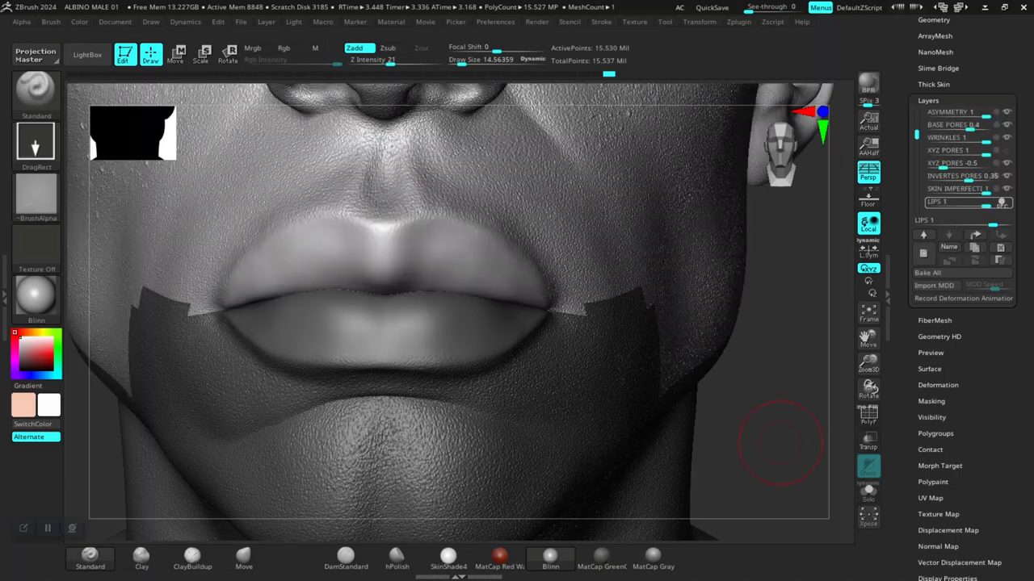
pyautogui.keyDown('ctrl'); pyautogui.click(777, 432); pyautogui.keyUp('ctrl')
# Step: Extend the mask with the MaskLasso brush from the side view so only the lower lip stays unmasked
pyautogui.moveTo(780, 437); pyautogui.dragTo(666, 381)
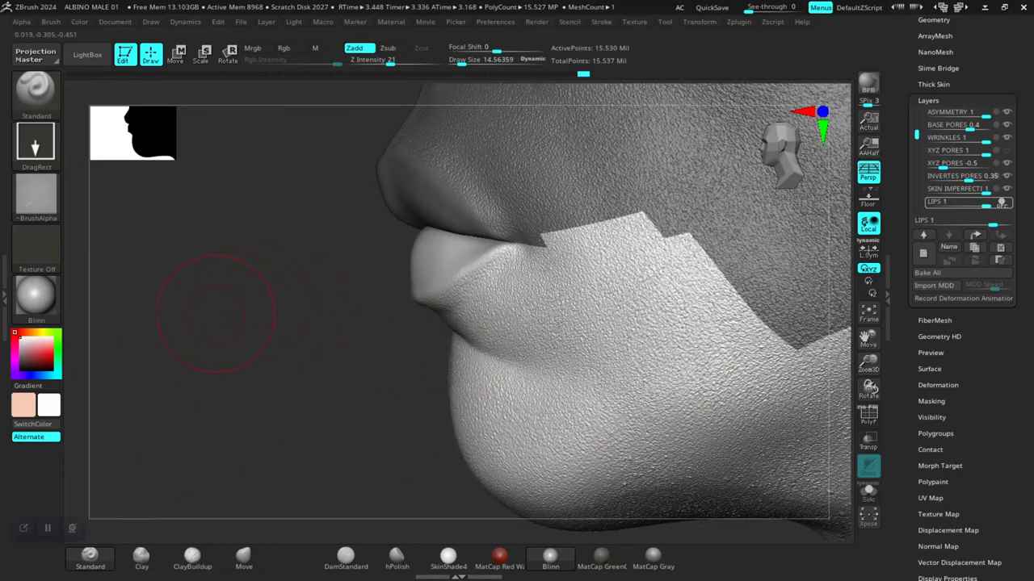
pyautogui.press('ctrl')
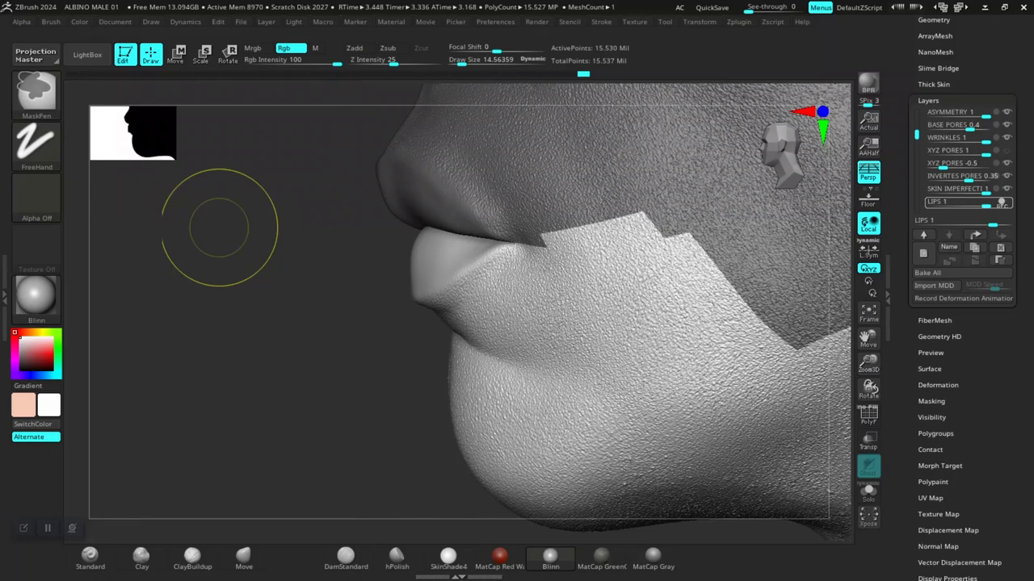
pyautogui.hotkey('ctrl', 'b')
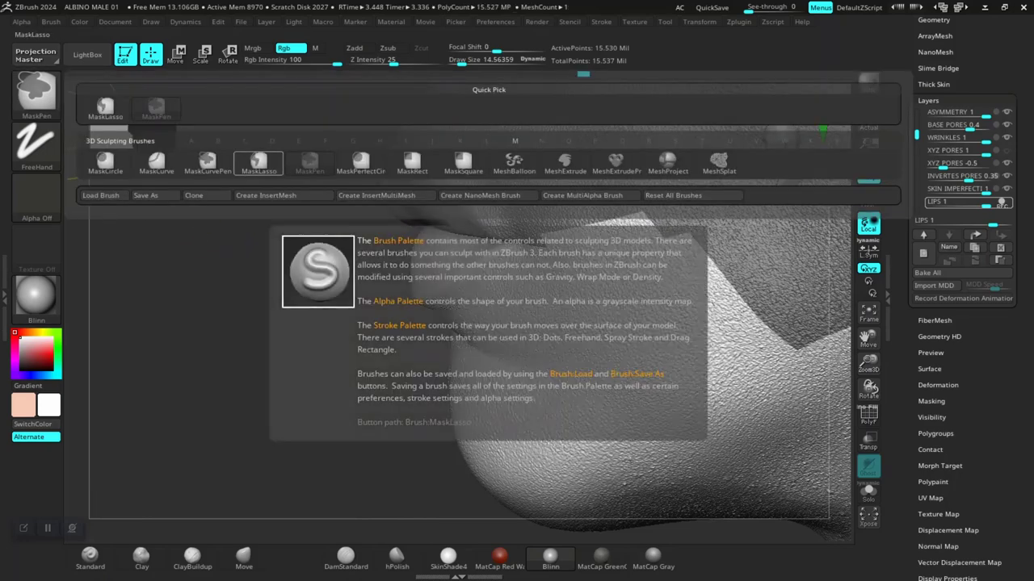
pyautogui.click(259, 162)
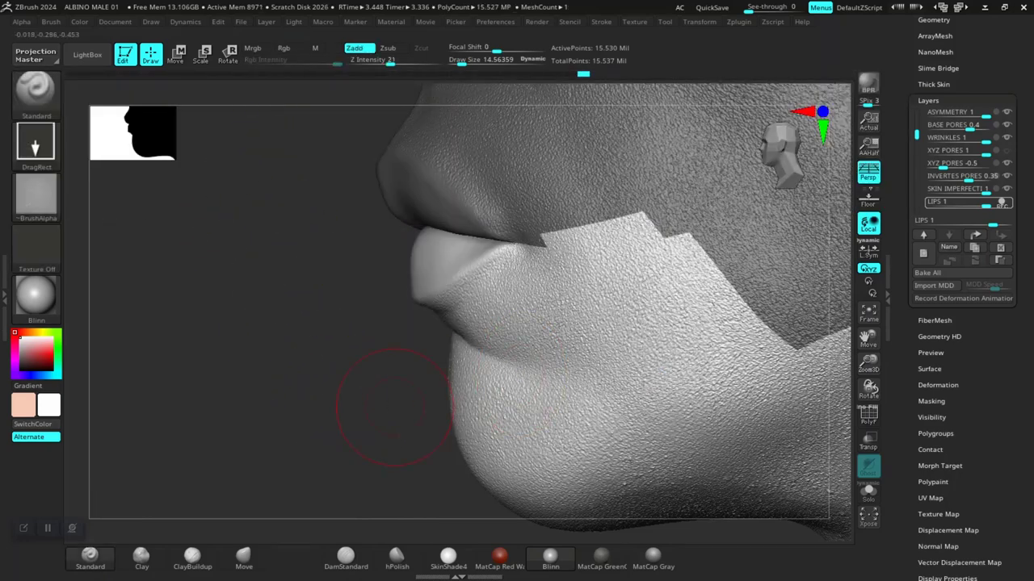
pyautogui.moveTo(394, 408)
pyautogui.mouseDown()
pyautogui.moveTo(428, 395)
pyautogui.moveTo(288, 420)
pyautogui.mouseUp()
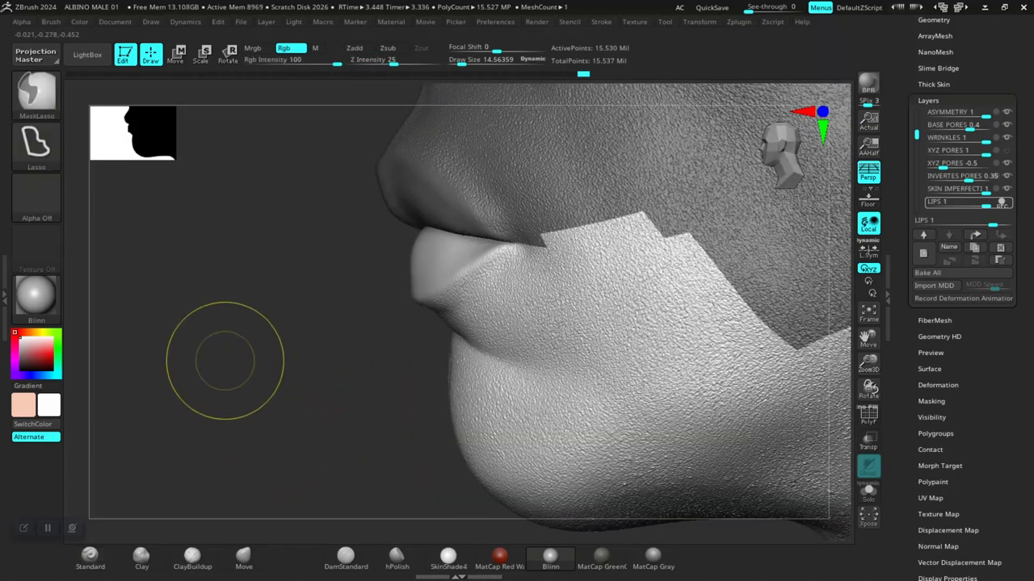
pyautogui.moveTo(225, 365)
pyautogui.keyDown('ctrl'); pyautogui.mouseDown()
pyautogui.moveTo(363, 540)
pyautogui.moveTo(614, 541)
pyautogui.moveTo(781, 443)
pyautogui.moveTo(795, 254)
pyautogui.moveTo(727, 210)
pyautogui.moveTo(654, 194)
pyautogui.mouseUp(); pyautogui.keyUp('ctrl')
pyautogui.moveTo(539, 241)
pyautogui.keyDown('ctrl'); pyautogui.mouseDown()
pyautogui.moveTo(420, 301)
pyautogui.moveTo(452, 314)
pyautogui.mouseUp(); pyautogui.keyUp('ctrl')
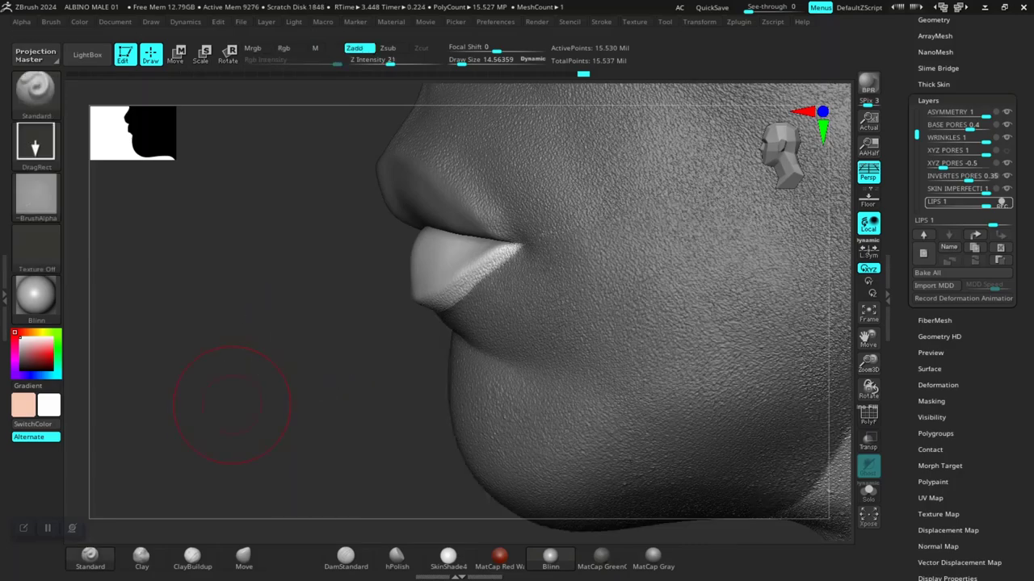
# Step: Load the lipsBottom alpha from the FLIPPED SKIN psd folder for the Standard brush with the DragRect stroke
pyautogui.moveTo(219, 412); pyautogui.dragTo(404, 404)
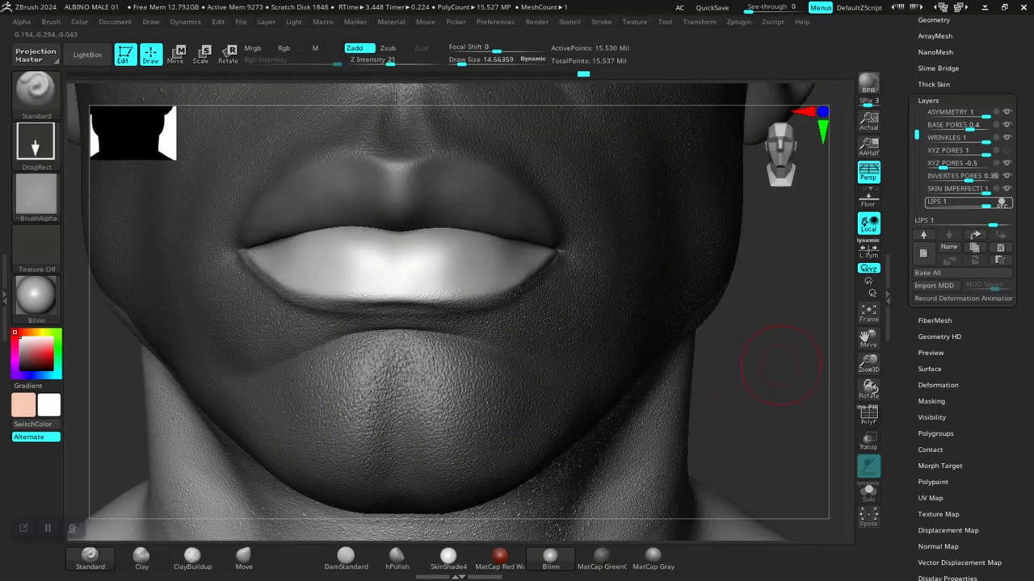
pyautogui.moveTo(780, 420); pyautogui.dragTo(771, 323)
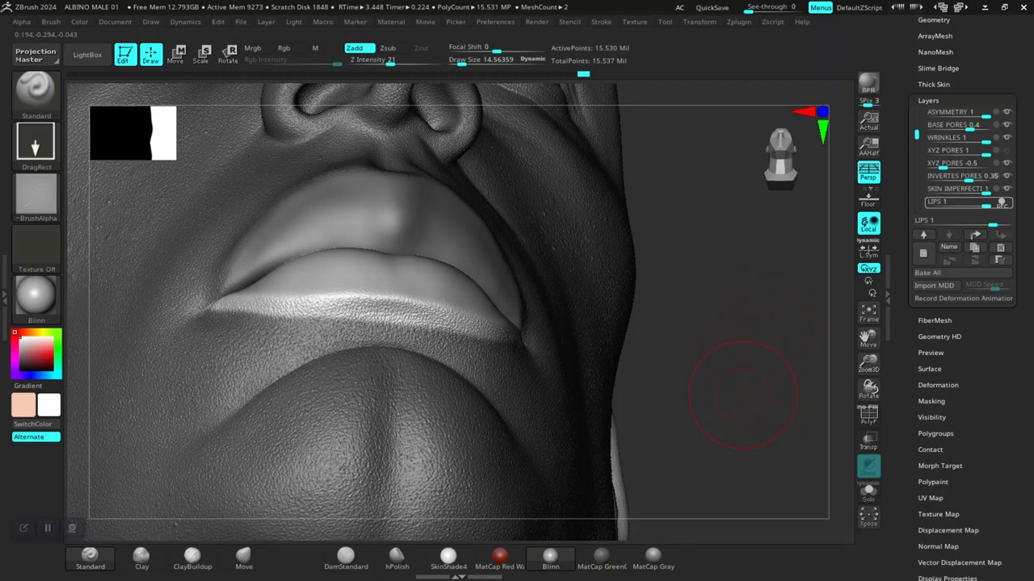
pyautogui.keyDown('shift'); pyautogui.moveTo(751, 388); pyautogui.dragTo(715, 416); pyautogui.keyUp('shift')
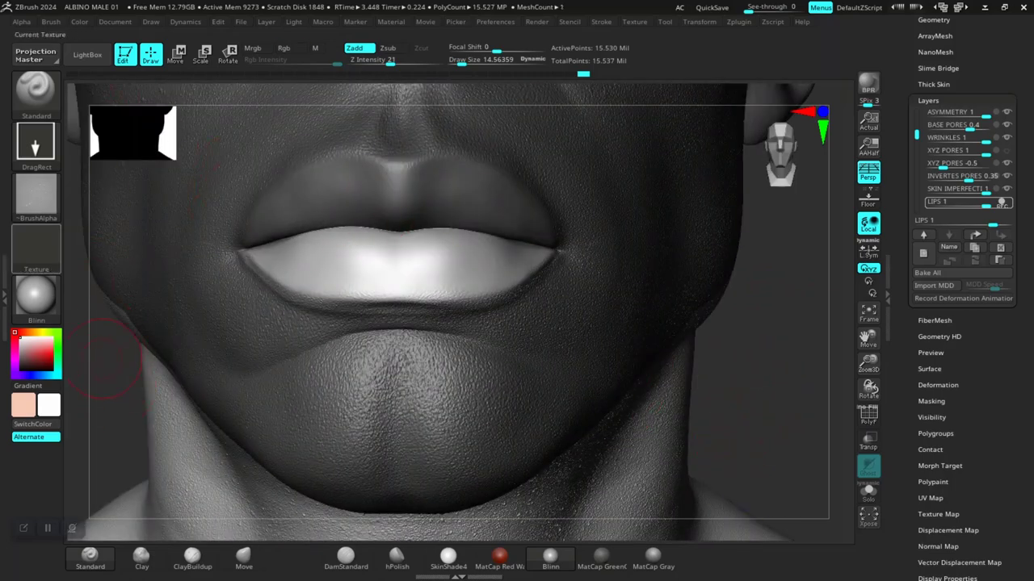
pyautogui.click(35, 144)
pyautogui.click(121, 105)
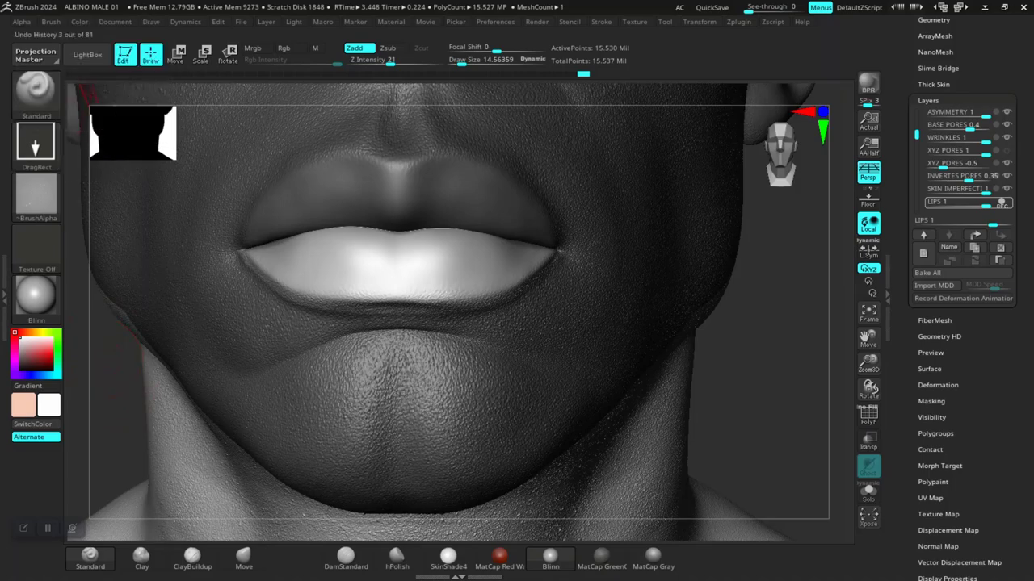
pyautogui.click(87, 54)
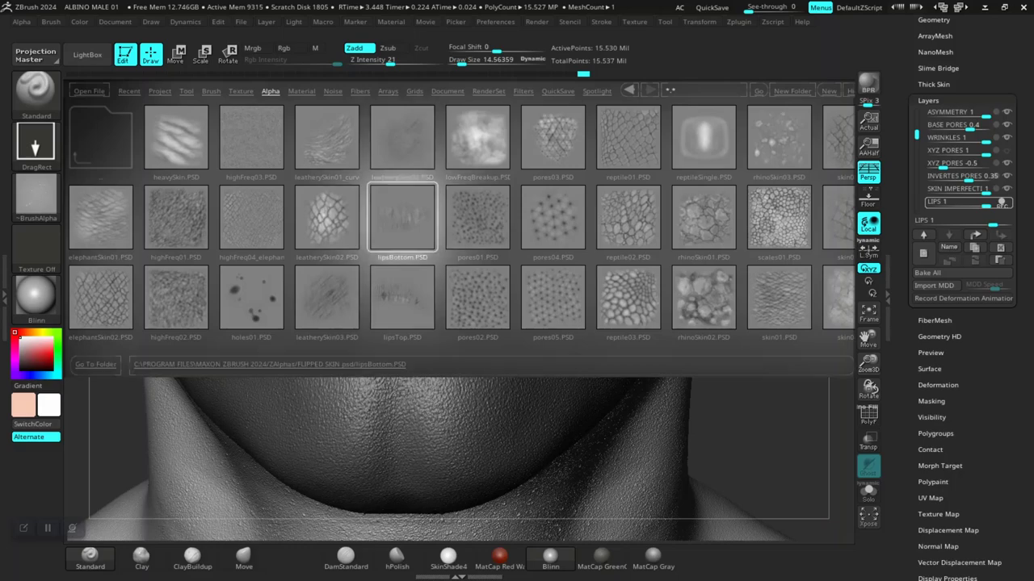
pyautogui.doubleClick(402, 218)
pyautogui.click(87, 55)
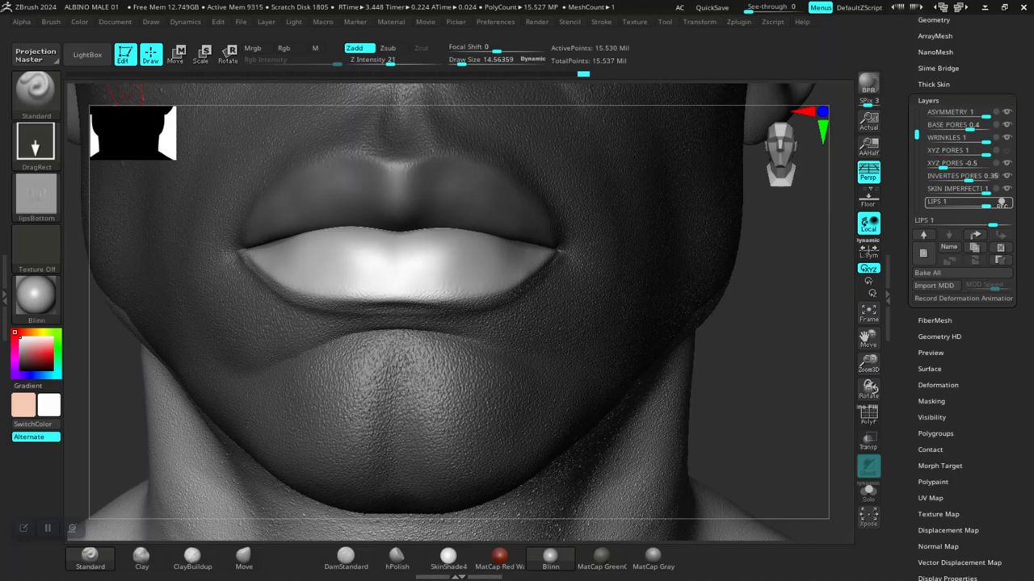
# Step: Set the radial fade of the lipsBottom alpha to 10
pyautogui.click(22, 22)
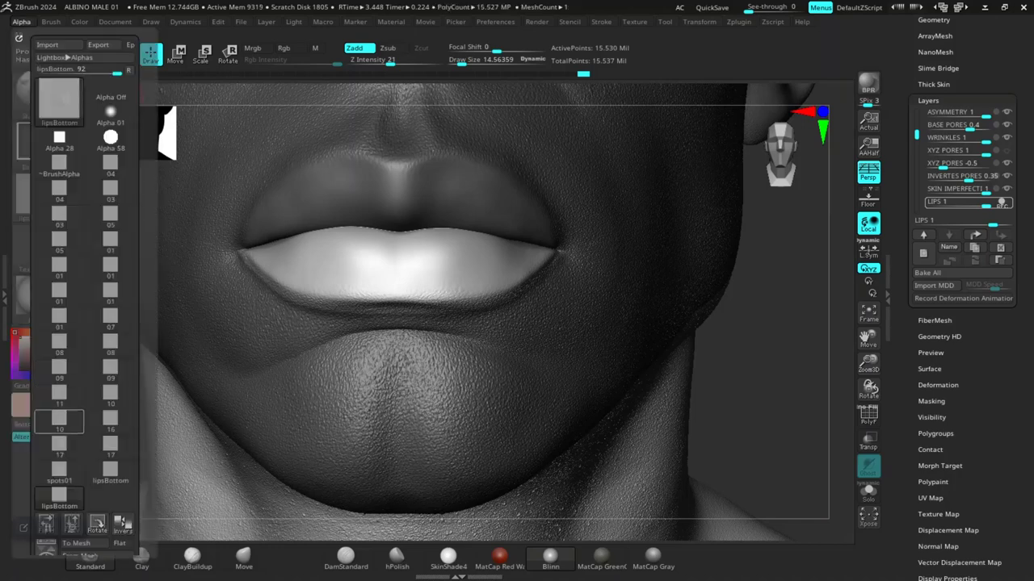
pyautogui.scroll(-5, 60, 420)
pyautogui.scroll(-3, 73, 453)
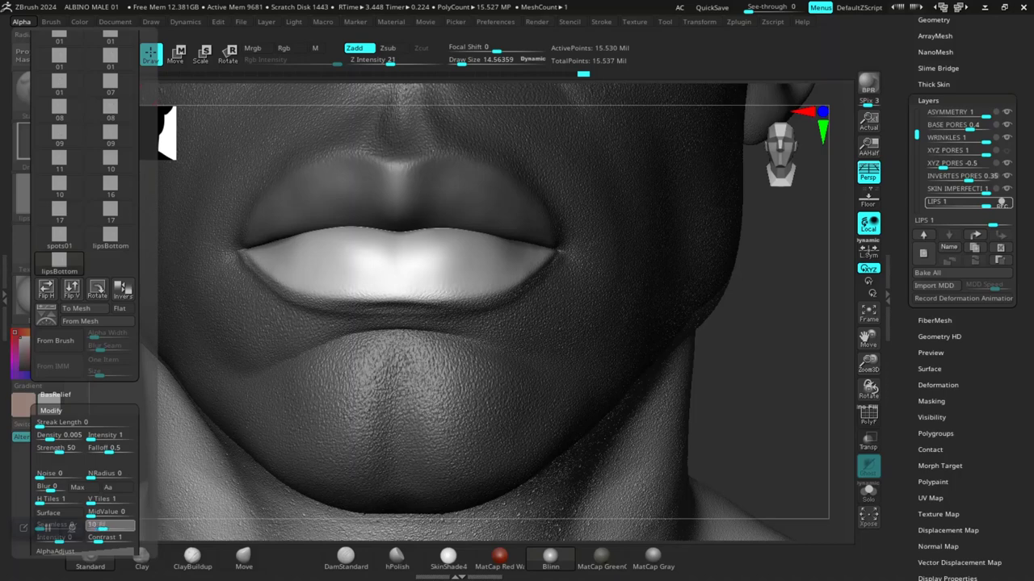
pyautogui.moveTo(92, 514); pyautogui.dragTo(101, 514)
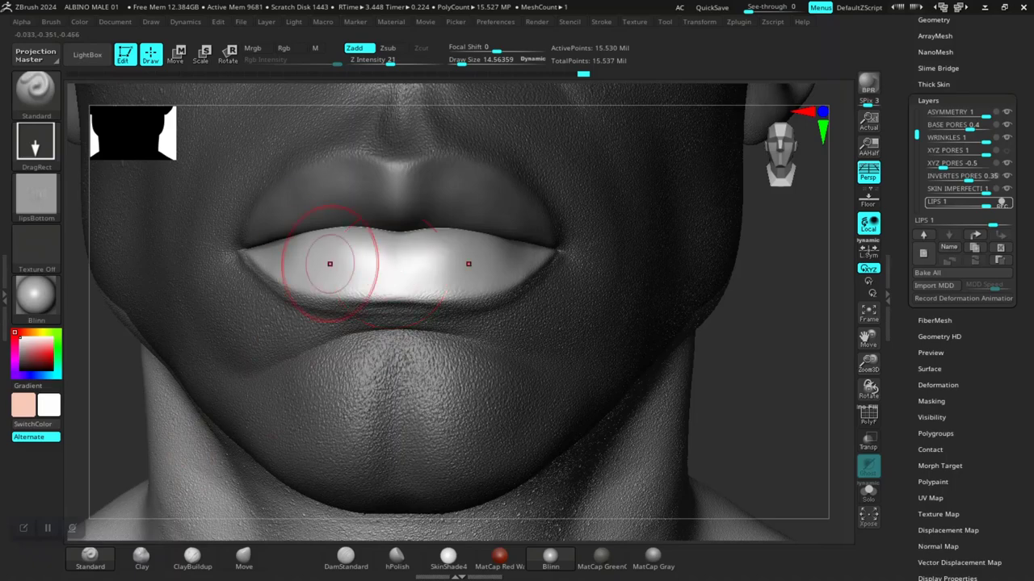
# Step: Set the Z intensity to 29, stamp lipsBottom wrinkles symmetrically across the lower lip and check them from several angles
pyautogui.keyDown('alt'); pyautogui.moveTo(781, 375); pyautogui.dragTo(777, 413); pyautogui.keyUp('alt')
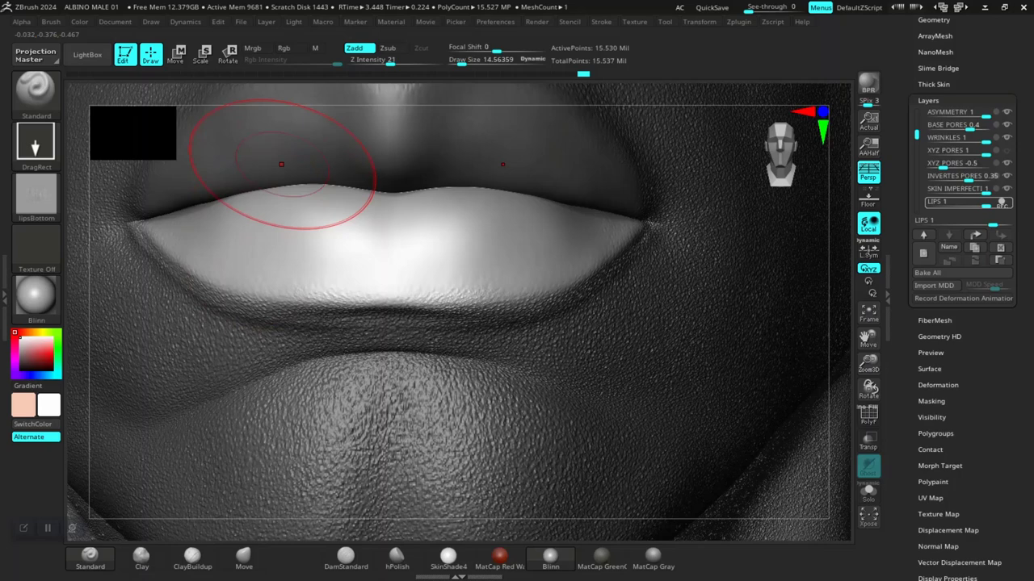
pyautogui.click(398, 62)
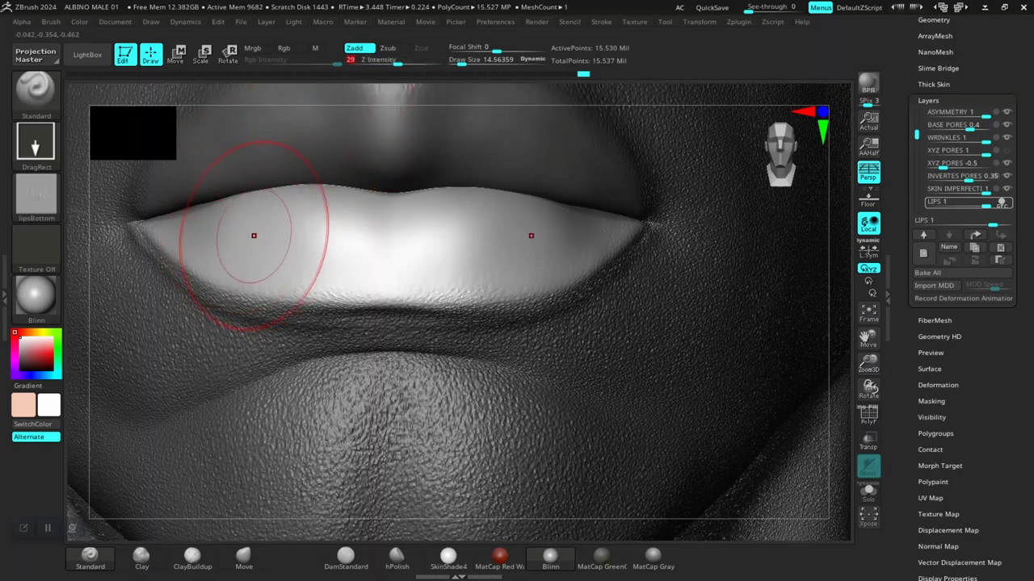
pyautogui.moveTo(262, 228); pyautogui.dragTo(262, 345)
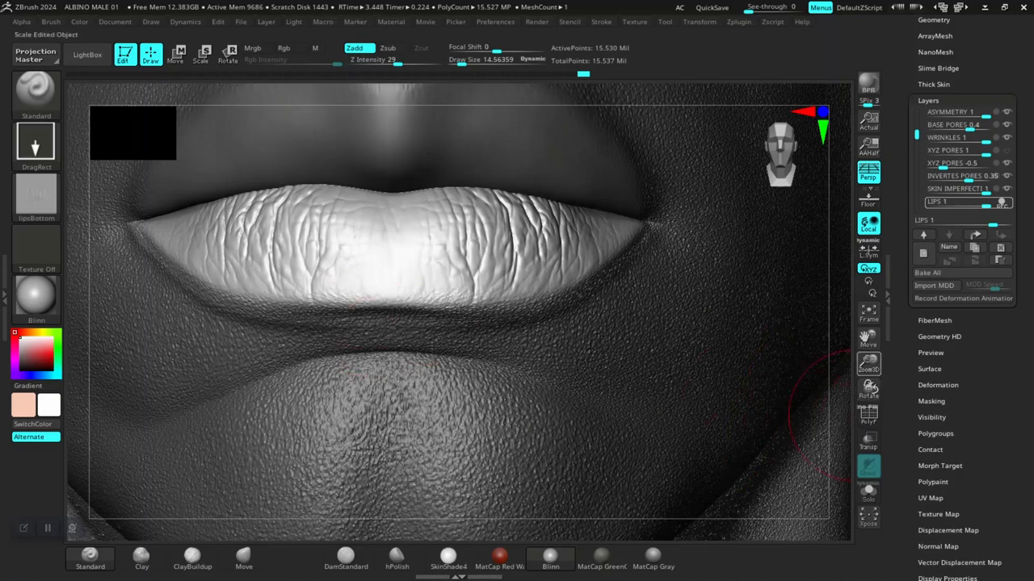
pyautogui.moveTo(868, 364); pyautogui.dragTo(869, 307)
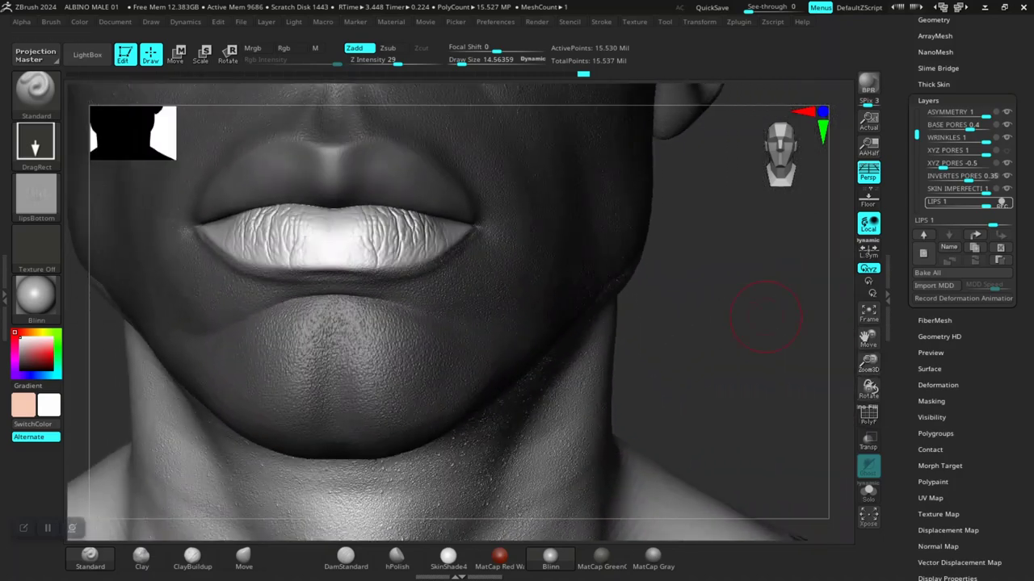
pyautogui.moveTo(727, 368); pyautogui.dragTo(816, 368)
pyautogui.moveTo(611, 351)
pyautogui.keyDown('alt'); pyautogui.mouseDown()
pyautogui.moveTo(761, 394)
pyautogui.moveTo(723, 436)
pyautogui.moveTo(727, 378)
pyautogui.moveTo(718, 434)
pyautogui.moveTo(714, 355)
pyautogui.moveTo(630, 379)
pyautogui.mouseUp(); pyautogui.keyUp('alt')
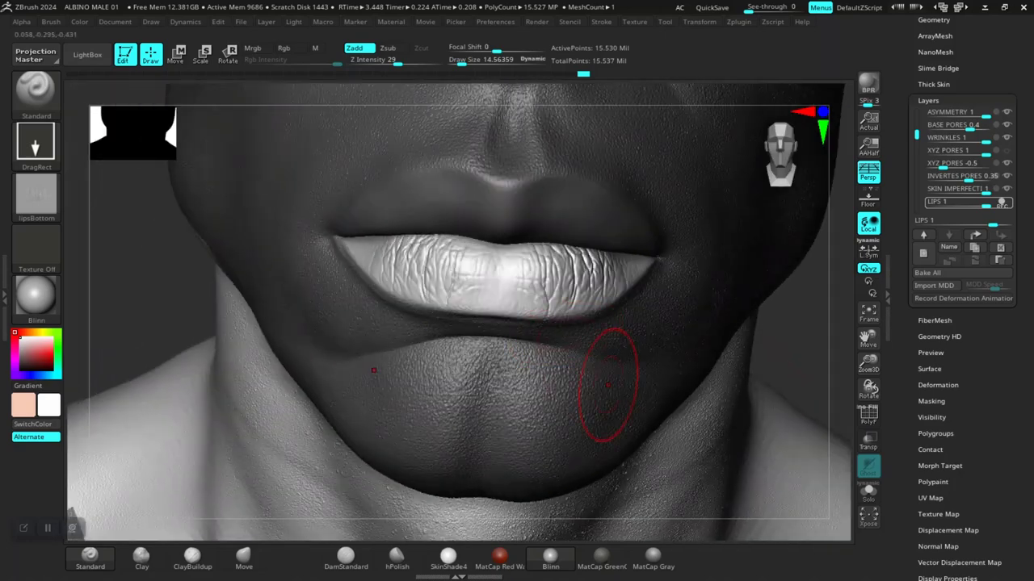
pyautogui.moveTo(151, 300); pyautogui.dragTo(165, 318)
pyautogui.keyDown('alt'); pyautogui.moveTo(282, 327); pyautogui.dragTo(299, 426); pyautogui.keyUp('alt')
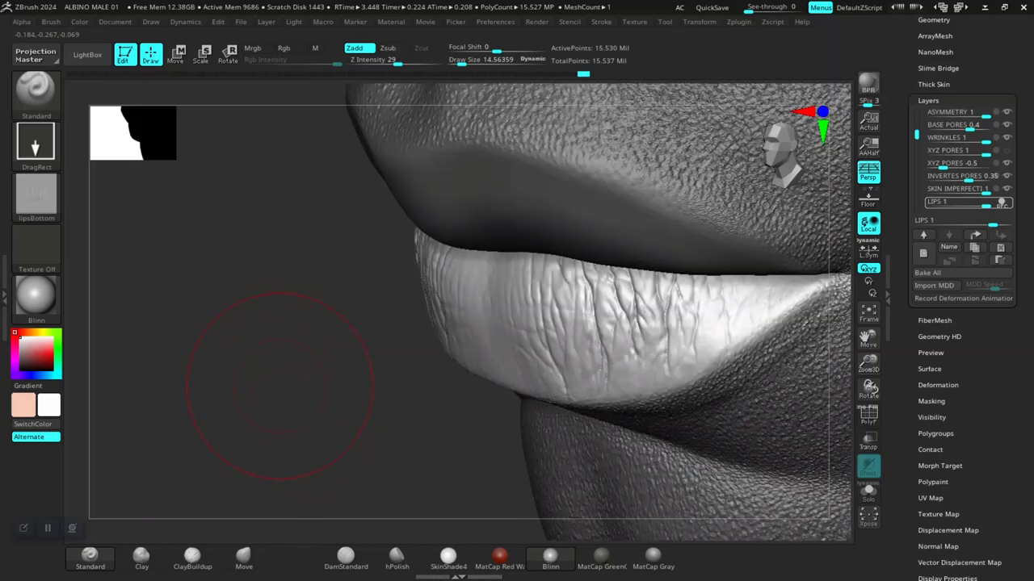
pyautogui.moveTo(280, 392); pyautogui.dragTo(231, 369)
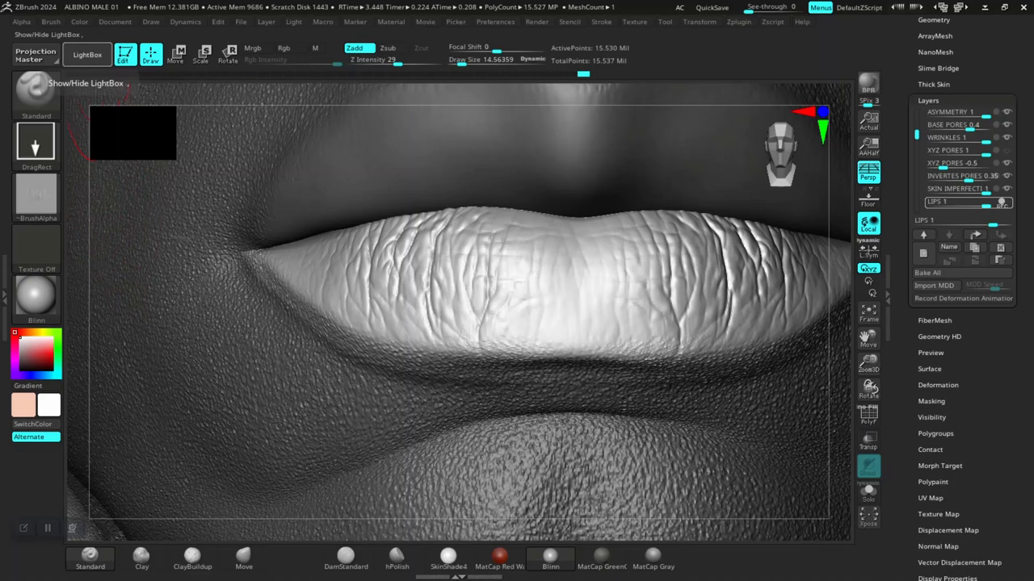
# Step: Load the lips05_lower_tr1 alpha from the TRANSITION ALPHA subfolder of the LIPS ALPHA folder
pyautogui.click(87, 55)
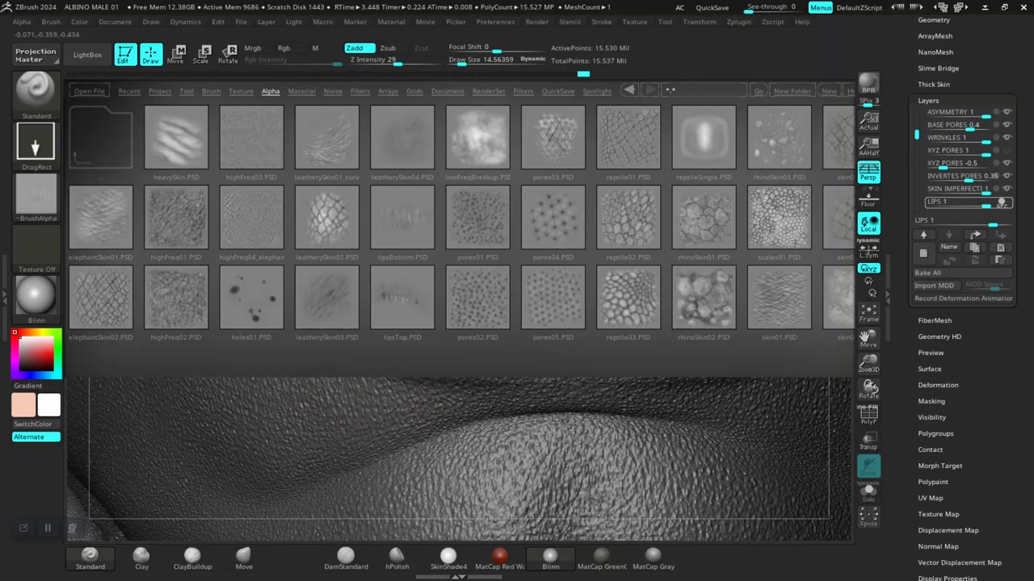
pyautogui.doubleClick(101, 139)
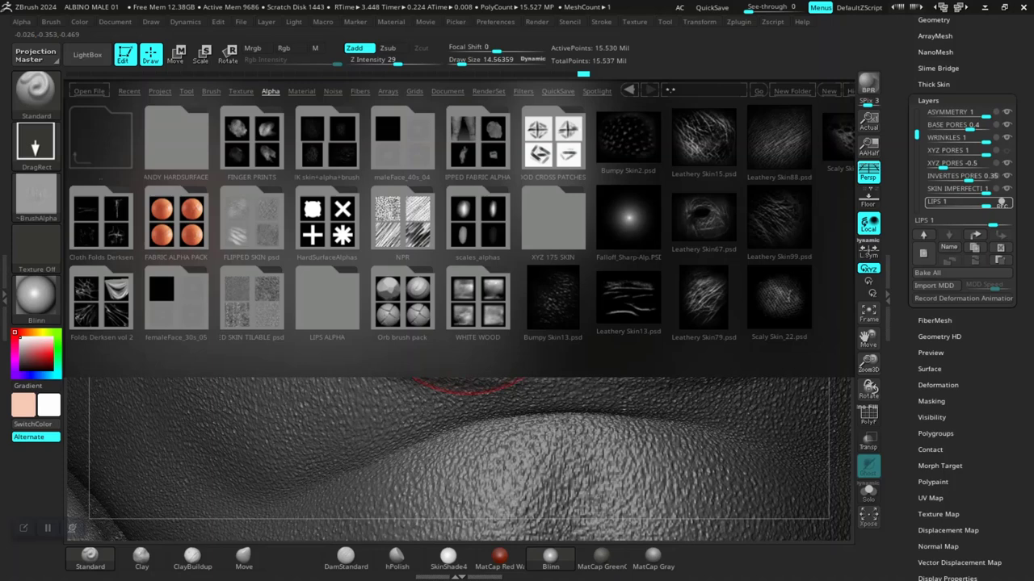
pyautogui.doubleClick(329, 305)
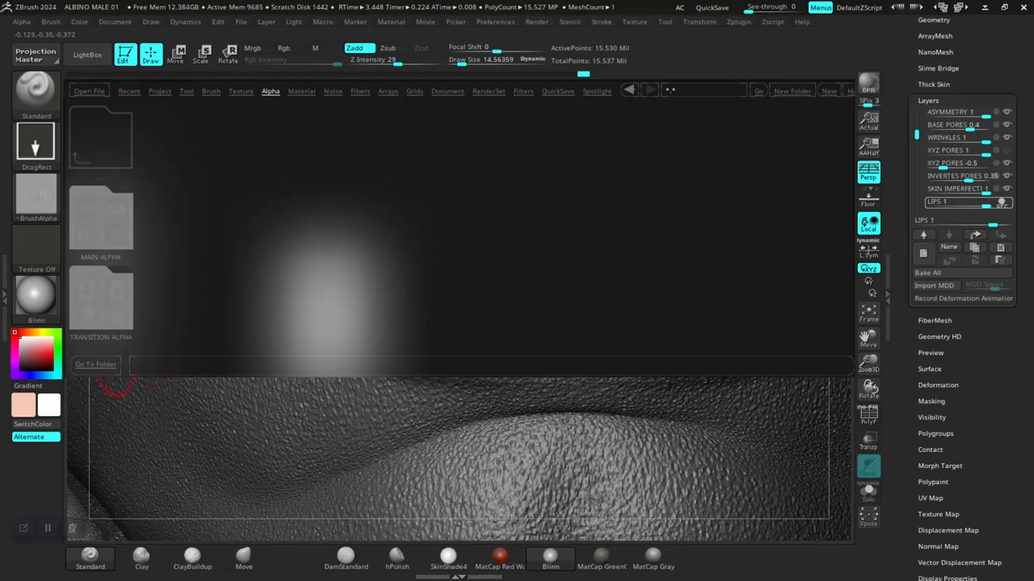
pyautogui.doubleClick(109, 307)
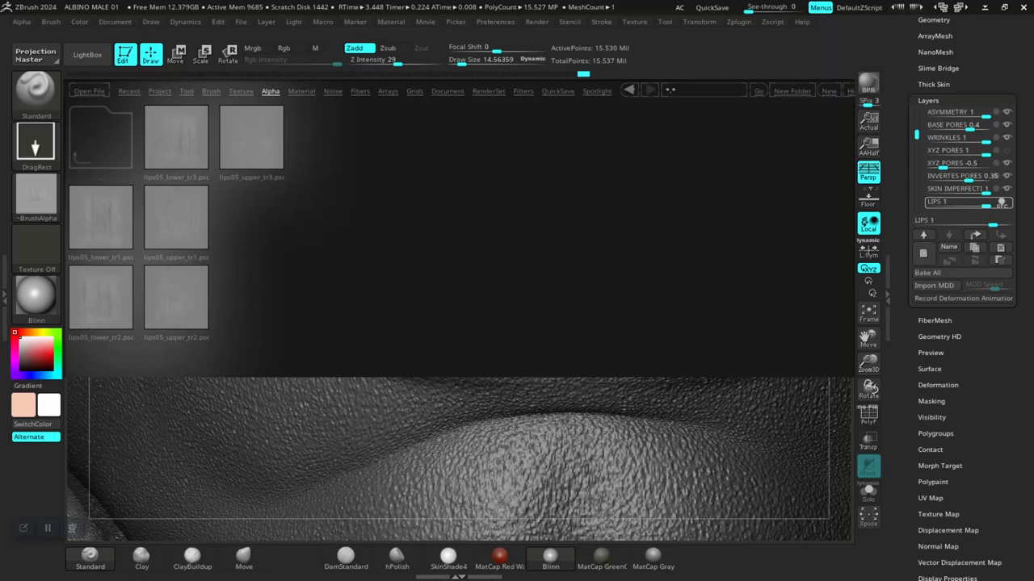
pyautogui.click(100, 218)
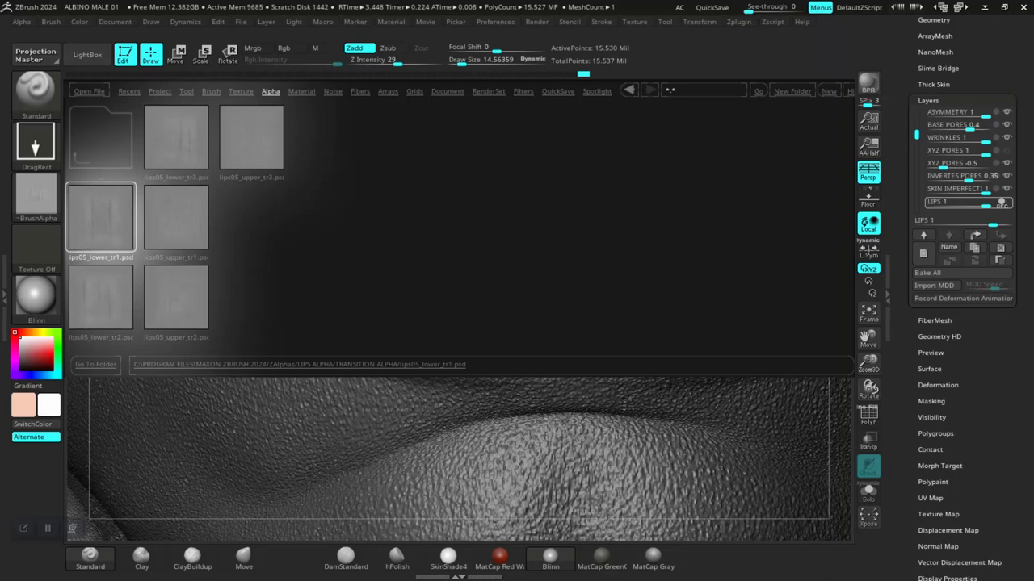
pyautogui.doubleClick(101, 218)
pyautogui.click(87, 55)
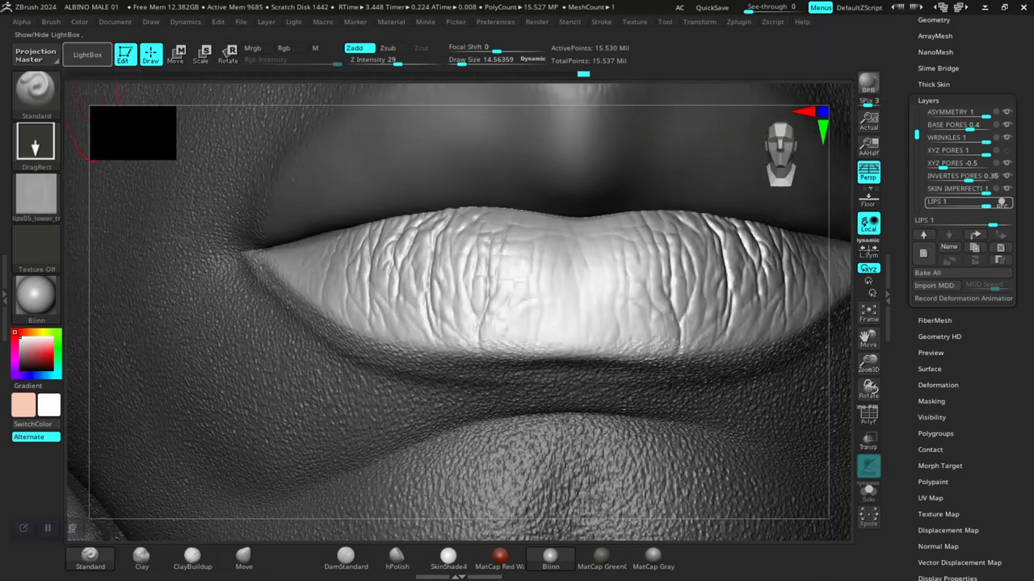
# Step: Increase the radial fade of the lips05_lower_tr1 alpha
pyautogui.moveTo(22, 22)
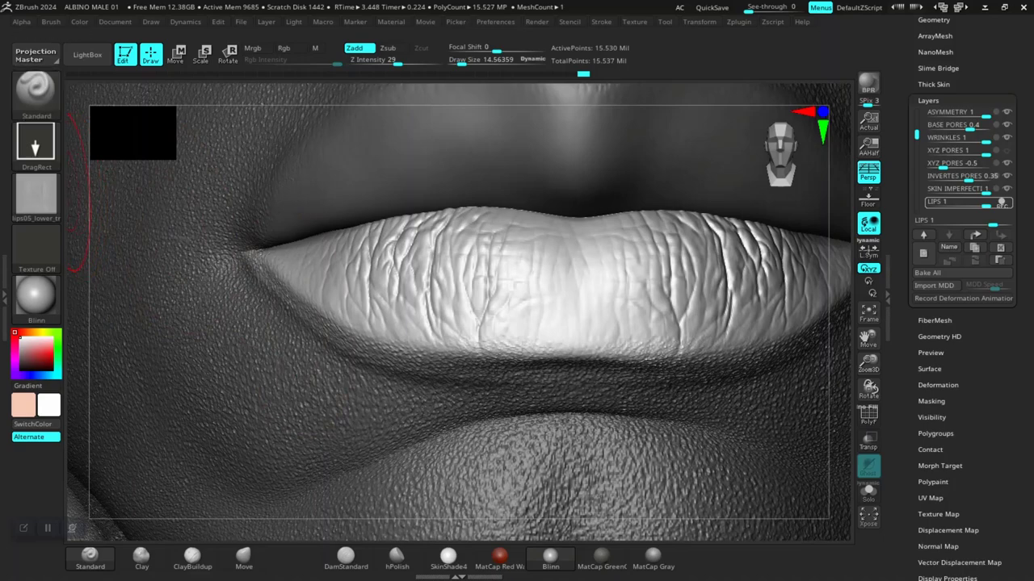
pyautogui.click(22, 22)
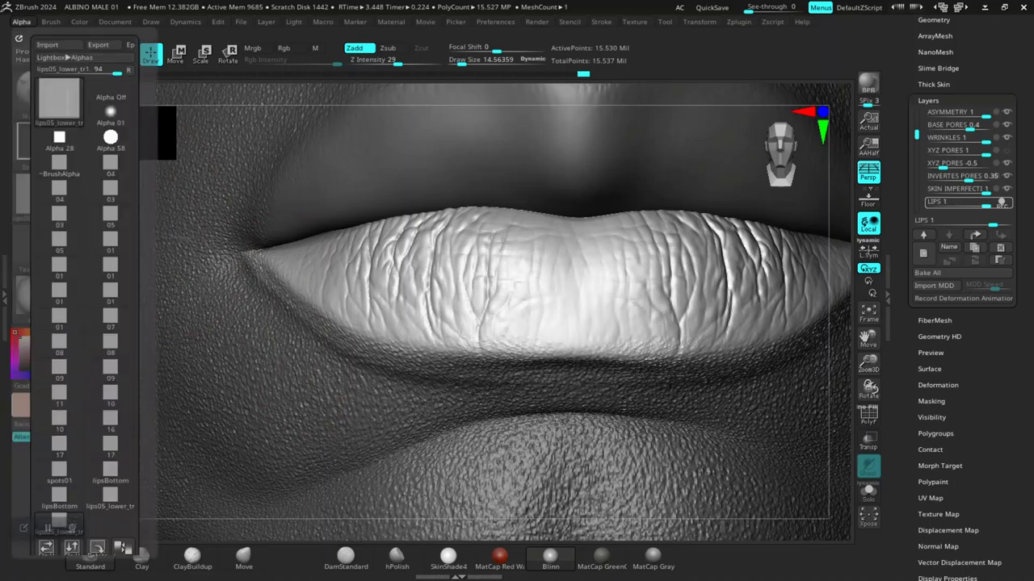
pyautogui.scroll(-5, 73, 404)
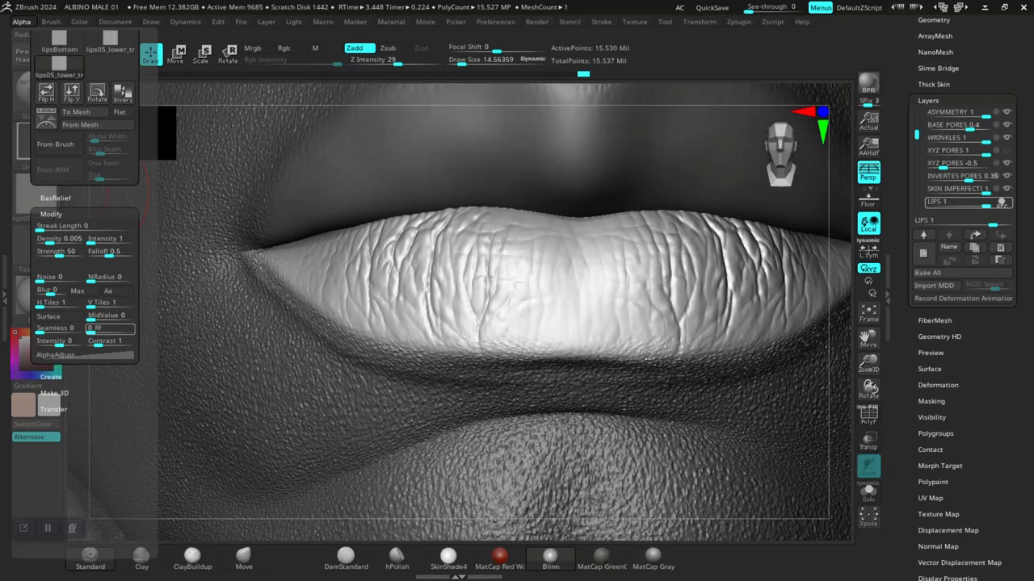
pyautogui.moveTo(92, 330)
pyautogui.mouseDown()
pyautogui.moveTo(105, 330)
pyautogui.moveTo(106, 317)
pyautogui.mouseUp()
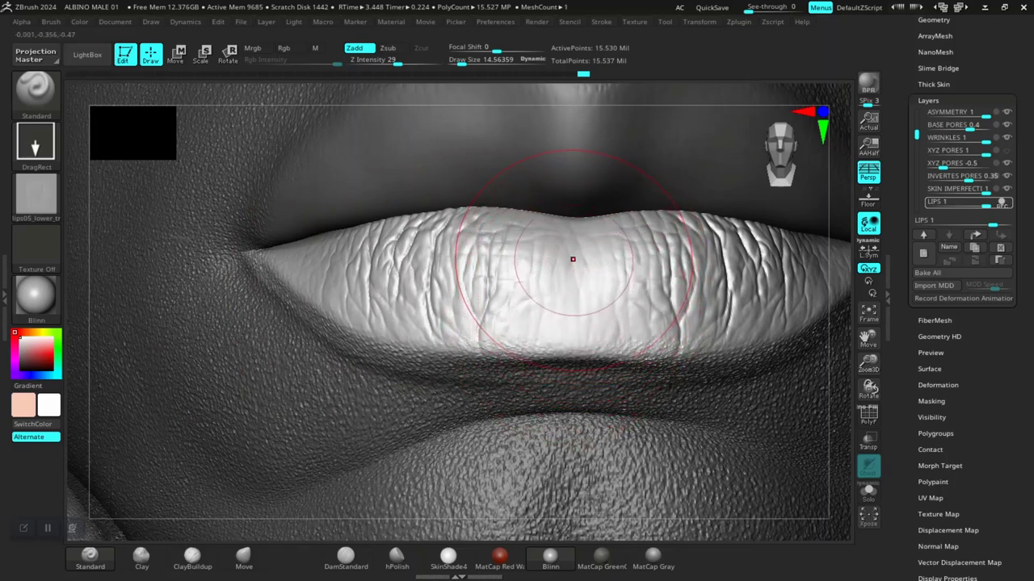
# Step: Stamp lips05_lower_tr1 wrinkles on the centre of the lower lip, raising the Z intensity to 47
pyautogui.moveTo(573, 261); pyautogui.dragTo(574, 309)
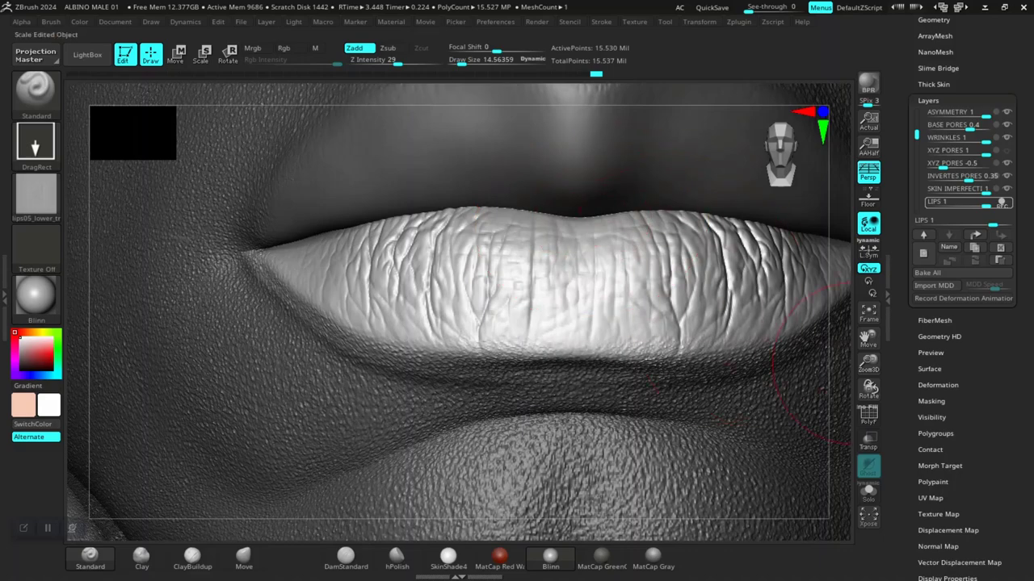
pyautogui.moveTo(868, 388); pyautogui.dragTo(865, 427)
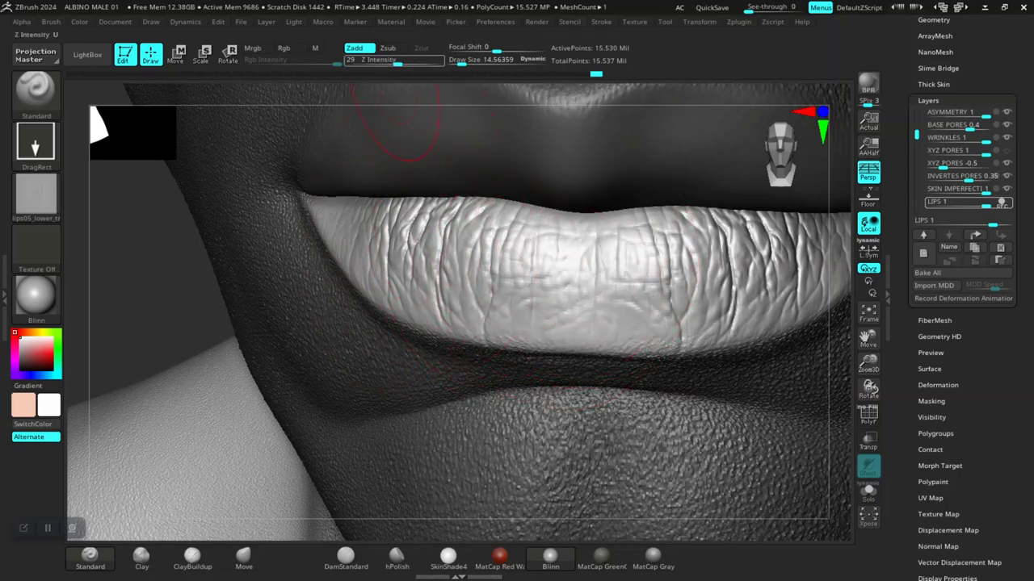
pyautogui.moveTo(397, 62); pyautogui.dragTo(410, 62)
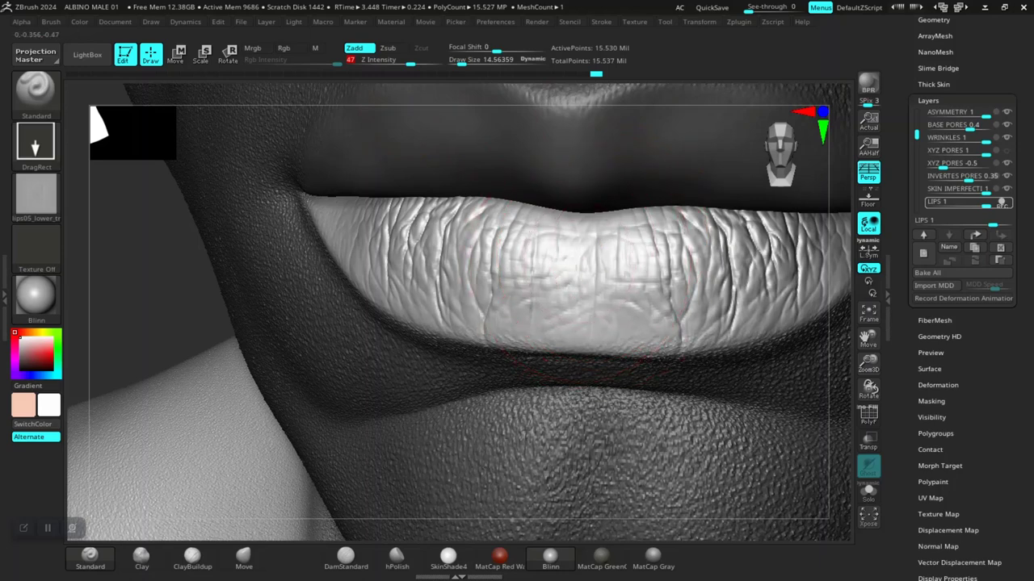
pyautogui.moveTo(582, 265); pyautogui.dragTo(583, 319)
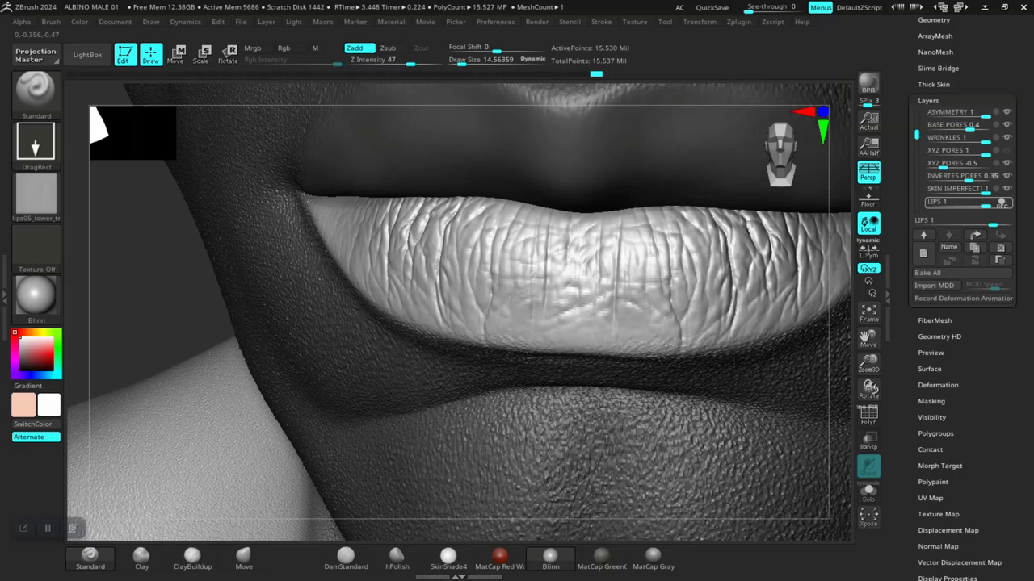
# Step: Stamp the lips05_lower_tr1 transition wrinkles near the corner of the lower lip from a side view
pyautogui.keyDown('alt'); pyautogui.moveTo(155, 321); pyautogui.dragTo(377, 370); pyautogui.keyUp('alt')
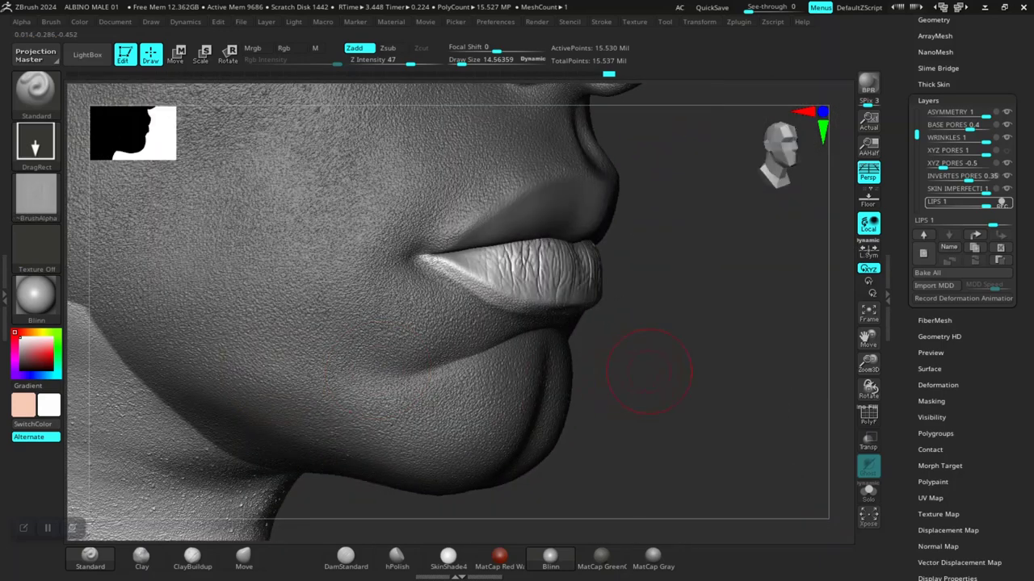
pyautogui.keyDown('alt'); pyautogui.moveTo(648, 371); pyautogui.dragTo(682, 446); pyautogui.keyUp('alt')
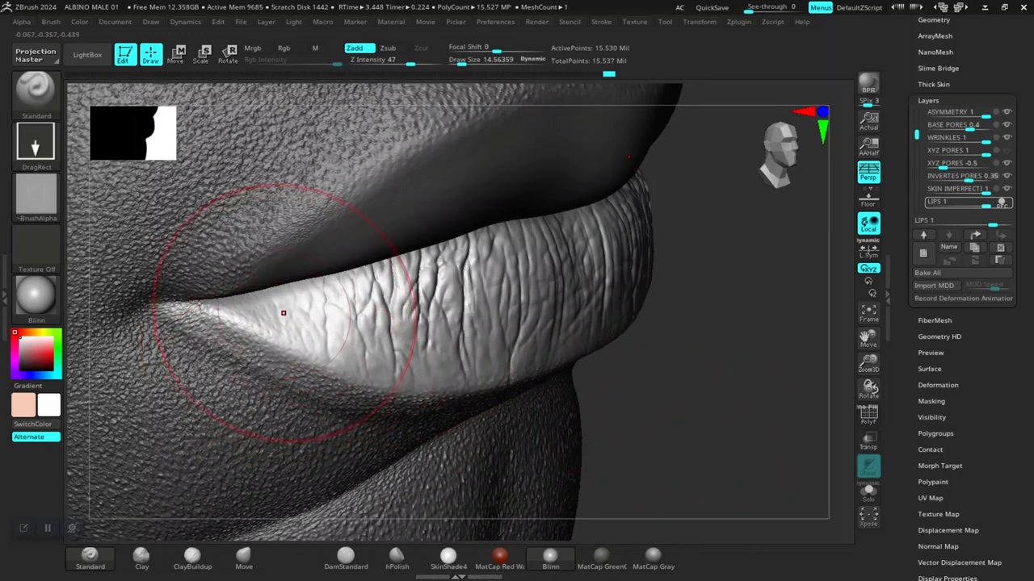
pyautogui.moveTo(285, 313); pyautogui.dragTo(311, 348)
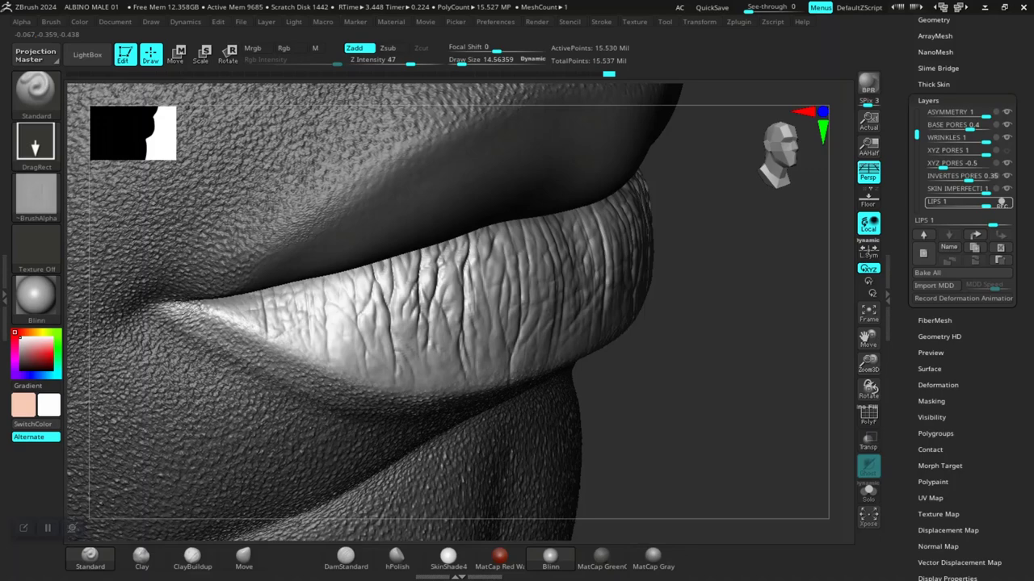
pyautogui.moveTo(714, 424); pyautogui.dragTo(393, 393)
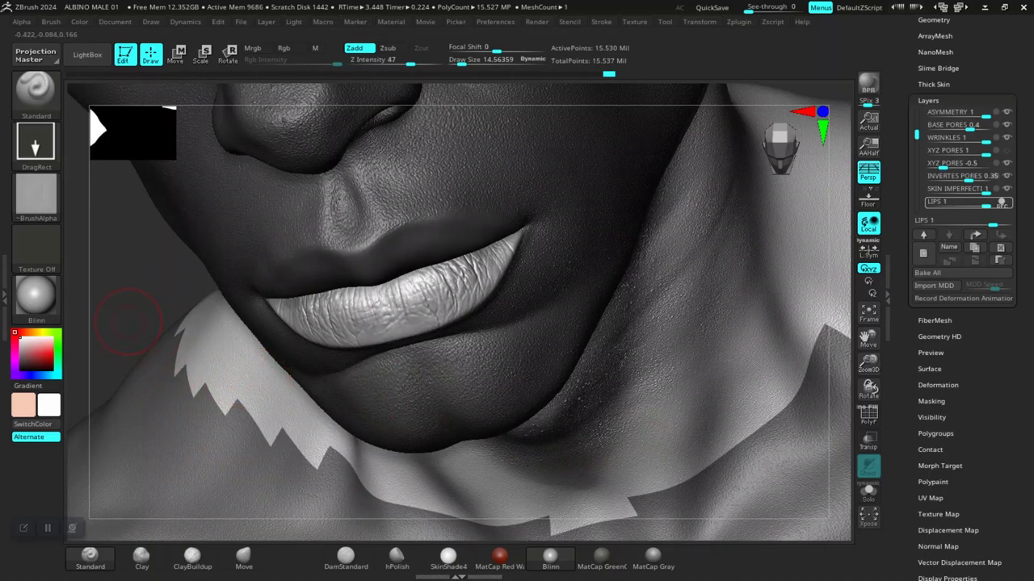
# Step: Stamp more lips05_lower_tr1 transition wrinkles along the lower lip's bottom border so they blend toward the chin skin
pyautogui.keyDown('shift'); pyautogui.moveTo(129, 322); pyautogui.dragTo(139, 307); pyautogui.keyUp('shift')
pyautogui.keyDown('alt'); pyautogui.moveTo(122, 419); pyautogui.dragTo(420, 339); pyautogui.keyUp('alt')
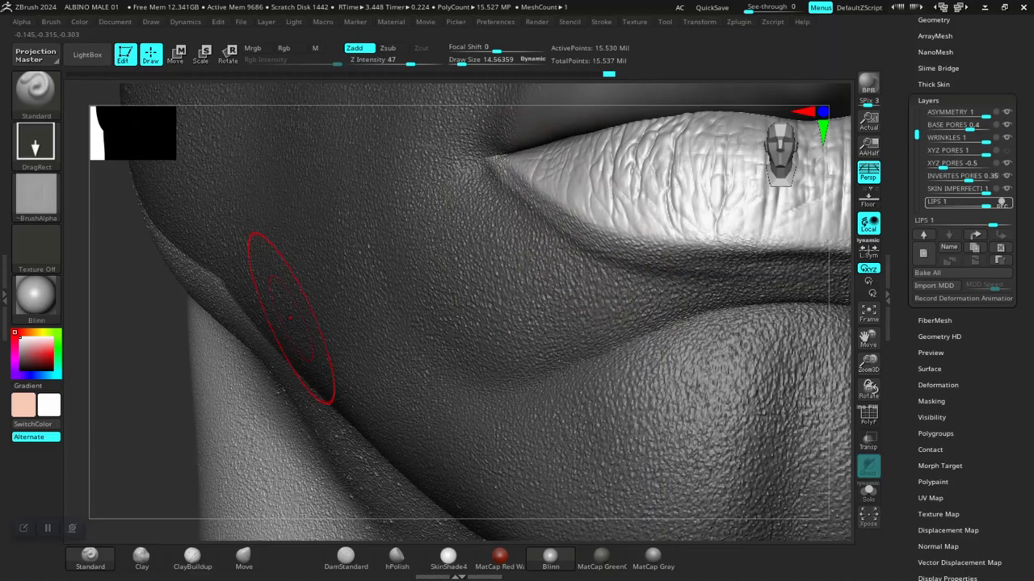
pyautogui.moveTo(132, 387)
pyautogui.mouseDown(button='right')
pyautogui.moveTo(150, 404)
pyautogui.moveTo(461, 300)
pyautogui.mouseUp(button='right')
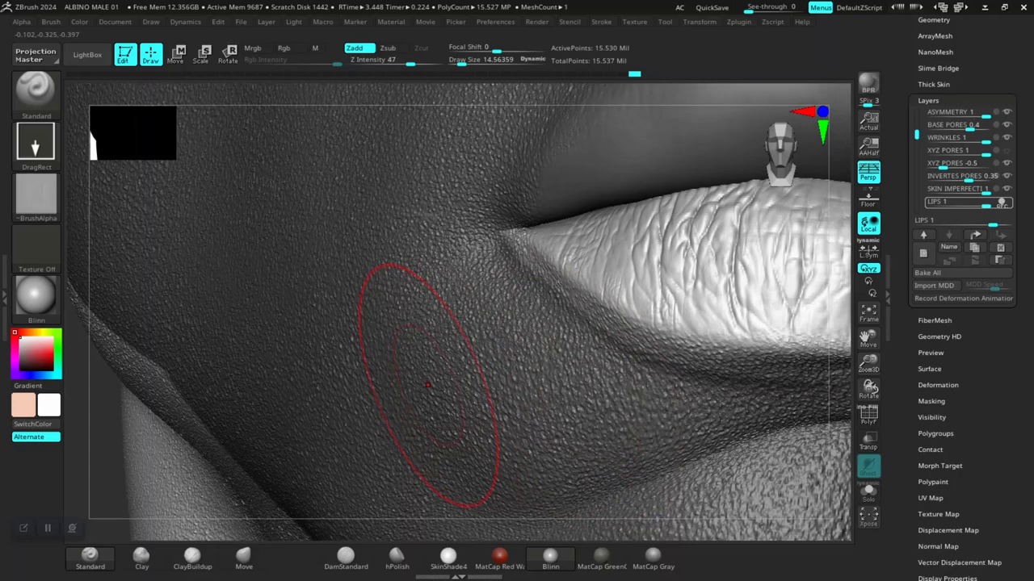
pyautogui.keyDown('alt'); pyautogui.moveTo(91, 476); pyautogui.dragTo(73, 404); pyautogui.keyUp('alt')
pyautogui.moveTo(379, 363); pyautogui.dragTo(391, 442)
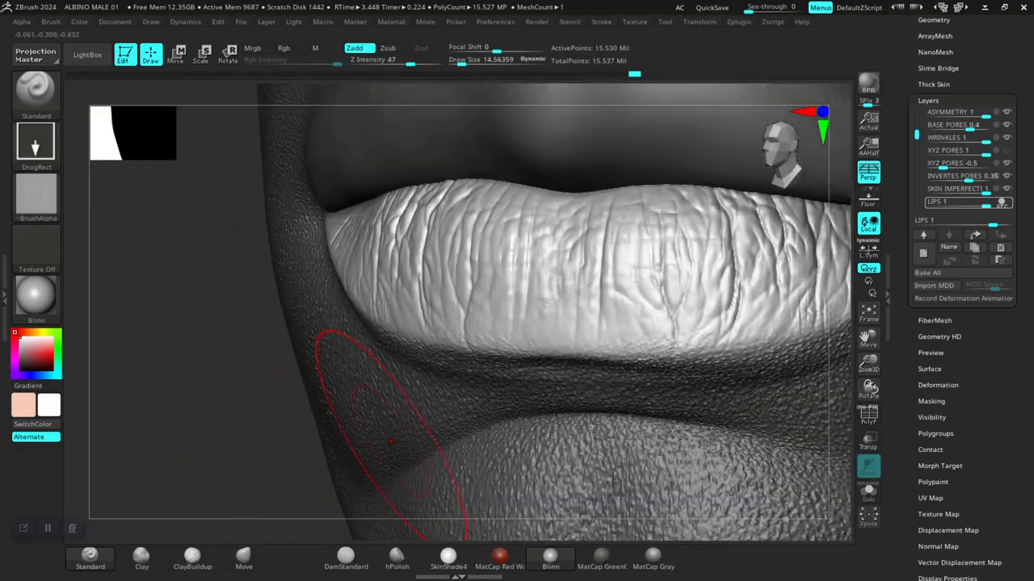
pyautogui.moveTo(314, 400); pyautogui.dragTo(387, 334, button='right')
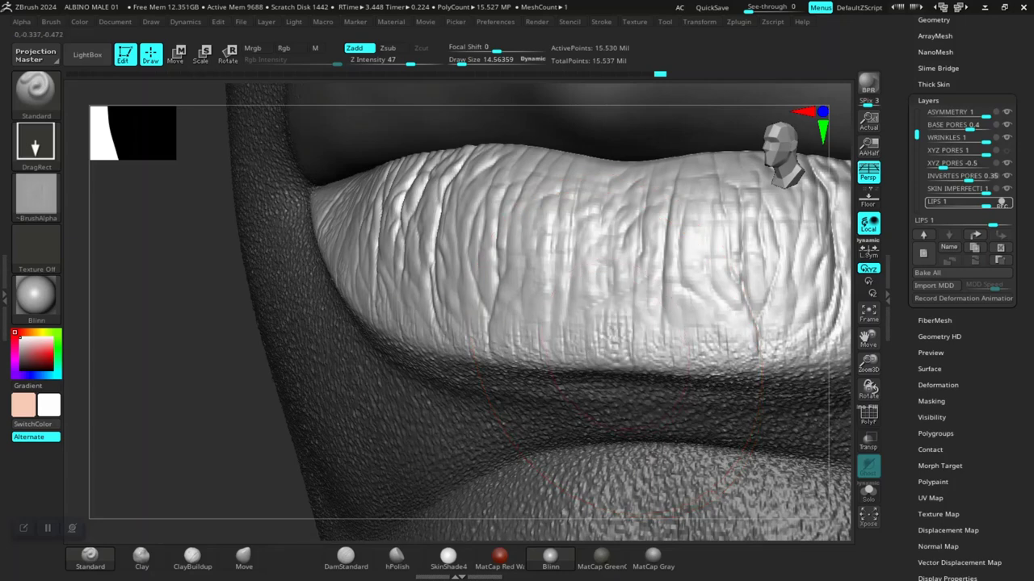
pyautogui.press('ctrl')
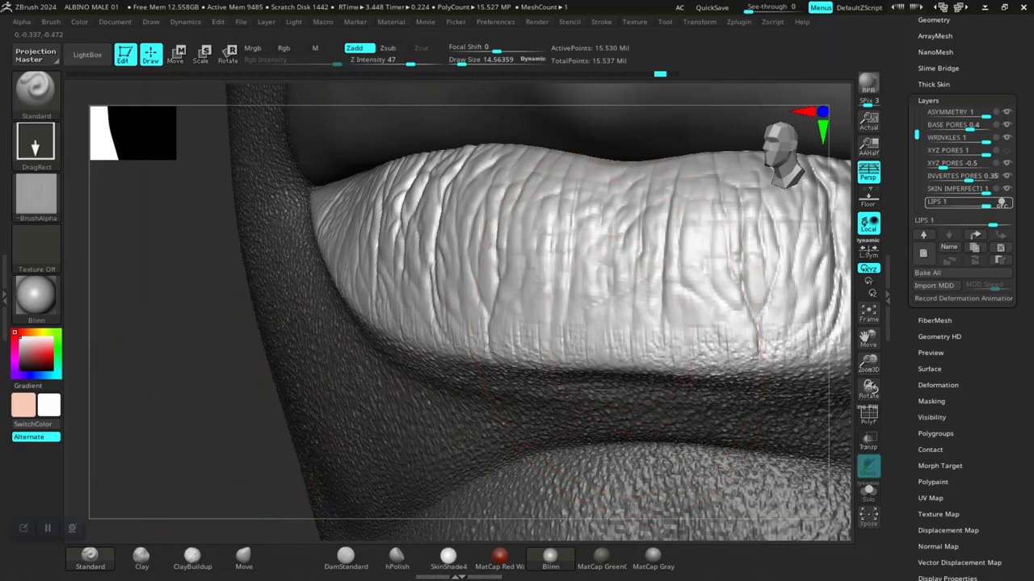
pyautogui.moveTo(258, 465); pyautogui.dragTo(343, 455)
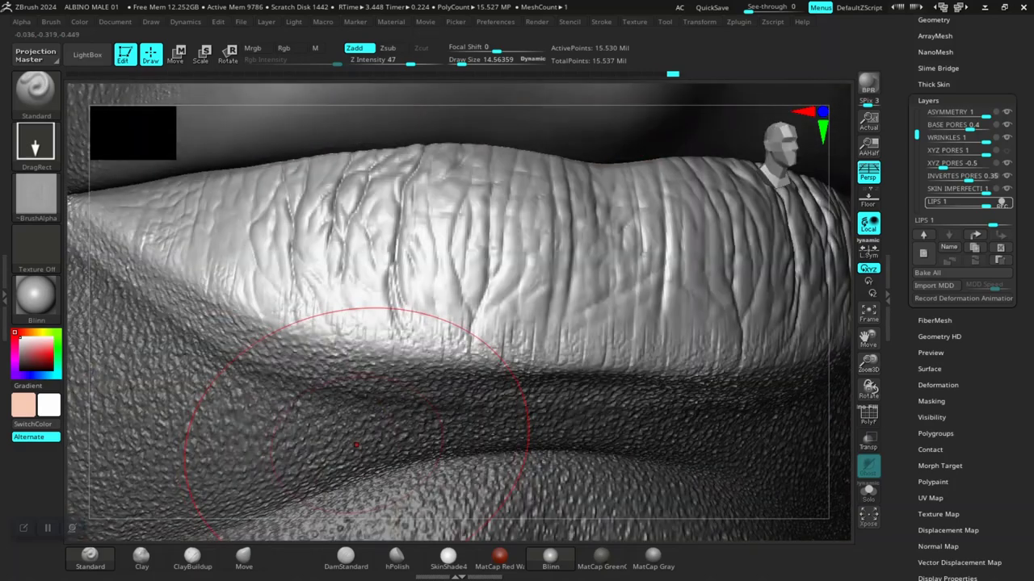
# Step: Examine the lower lip wrinkles on the whole bust, in close-up and from the side
pyautogui.press('f')
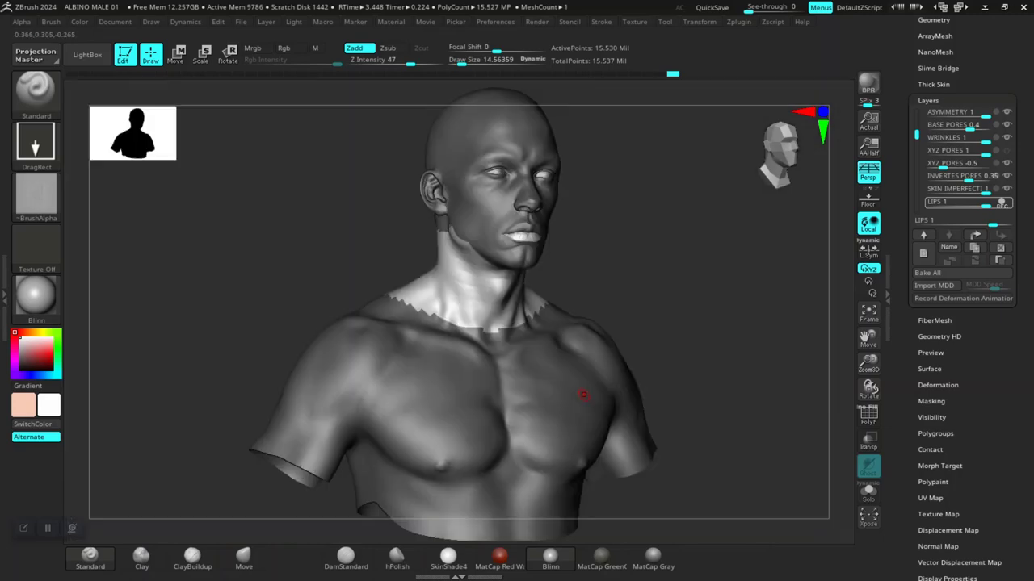
pyautogui.keyDown('alt'); pyautogui.moveTo(667, 257); pyautogui.dragTo(691, 356); pyautogui.keyUp('alt')
pyautogui.scroll(5, 743, 440)
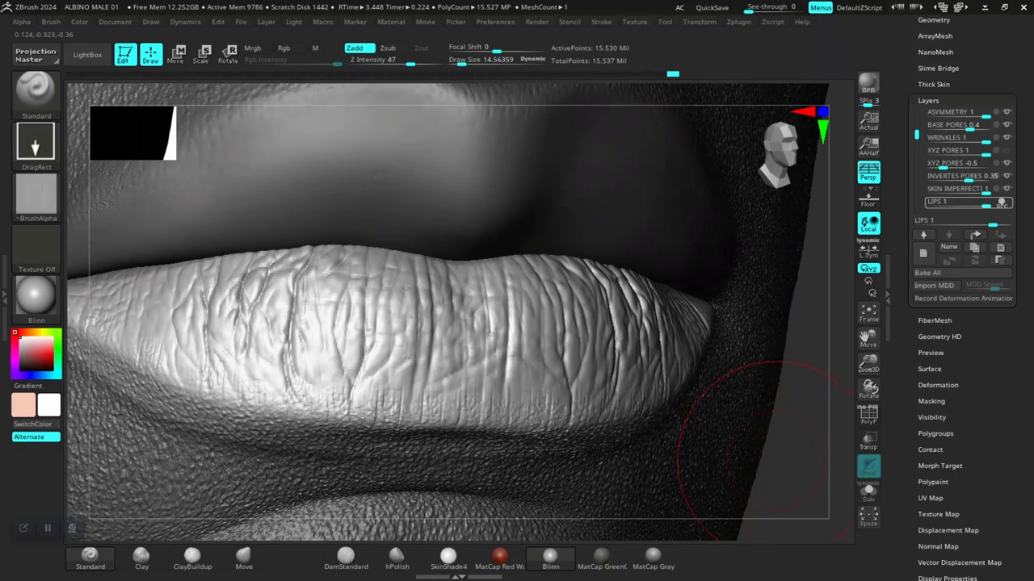
pyautogui.scroll(5, 771, 449)
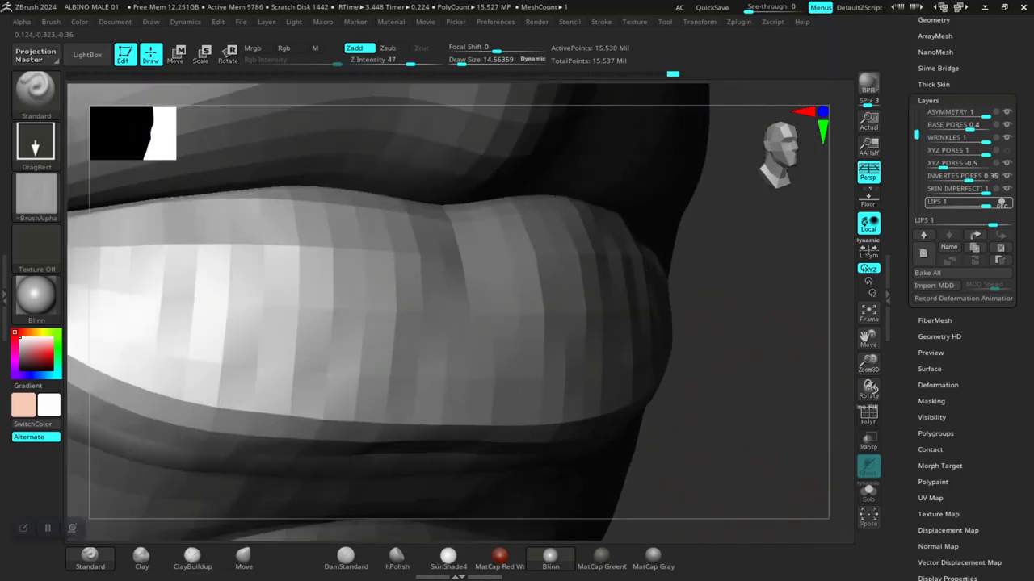
pyautogui.moveTo(744, 441); pyautogui.dragTo(662, 403)
pyautogui.scroll(5, 662, 376)
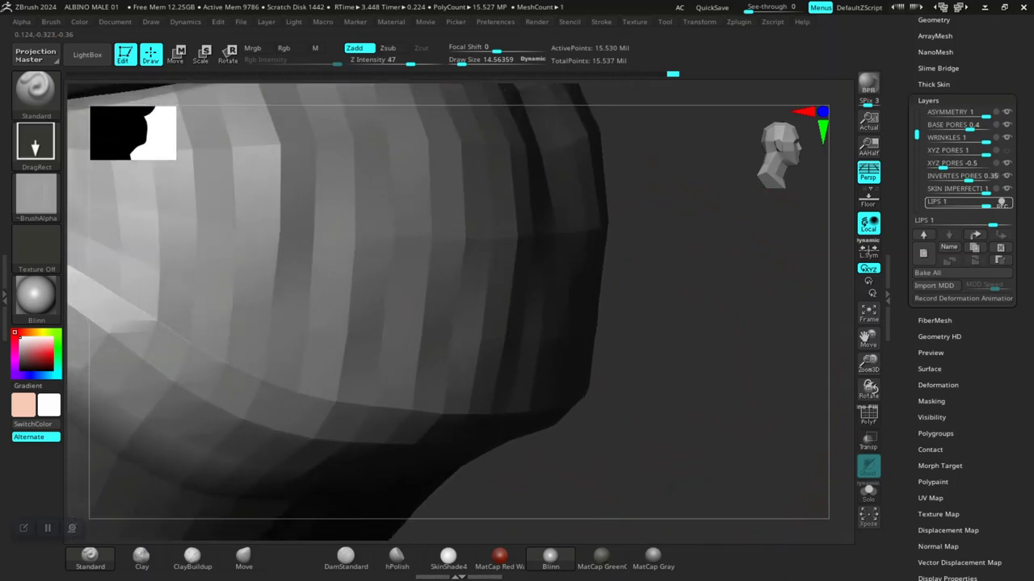
pyautogui.moveTo(638, 335); pyautogui.dragTo(678, 355)
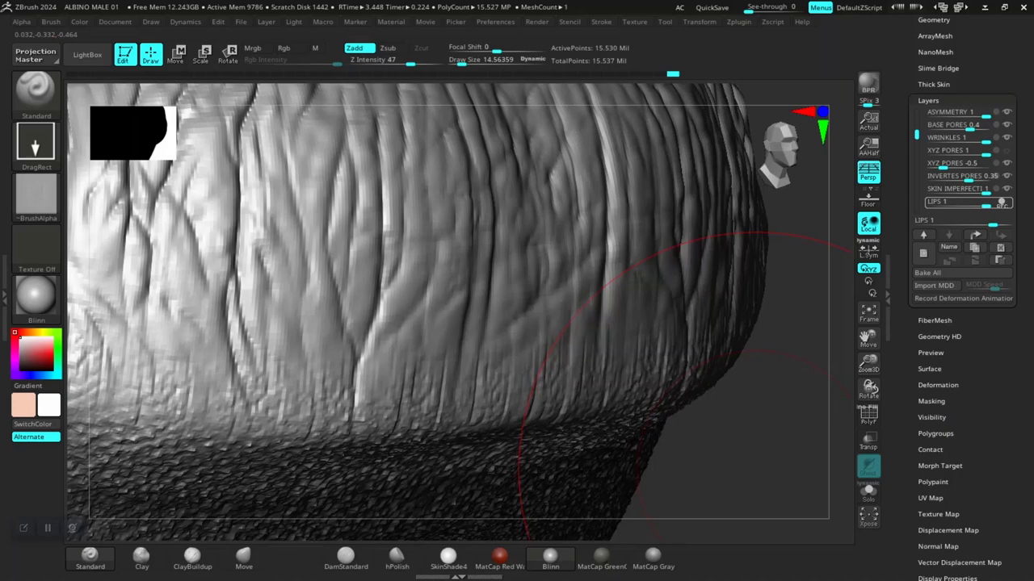
pyautogui.scroll(-5, 759, 453)
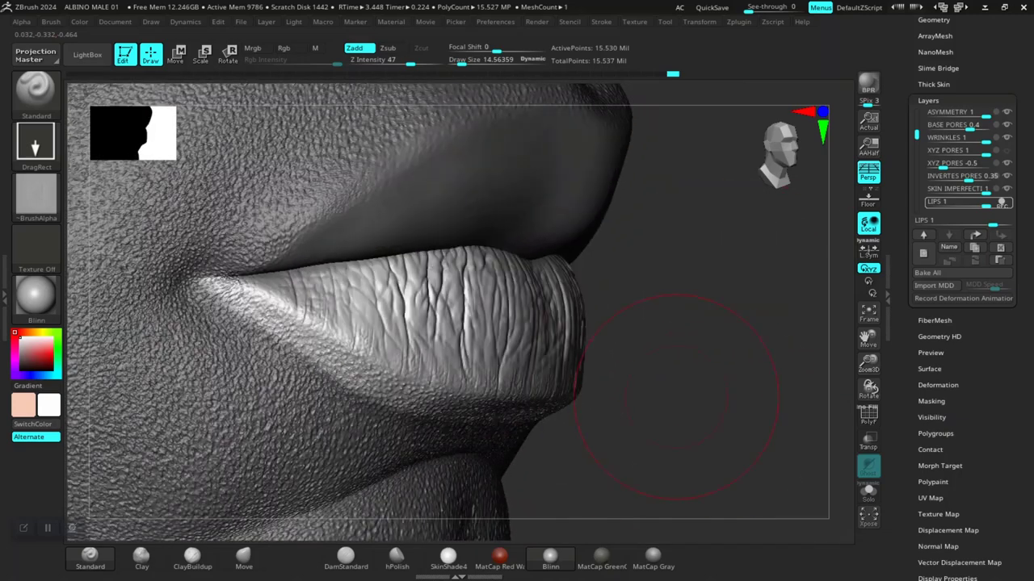
pyautogui.moveTo(677, 397); pyautogui.dragTo(227, 412)
# Step: Lightly smooth the wrinkles at the centre of the lower lip with the Smooth brush at Z intensity 17 and draw size about 1.9
pyautogui.moveTo(274, 364); pyautogui.dragTo(277, 273)
pyautogui.press('space')
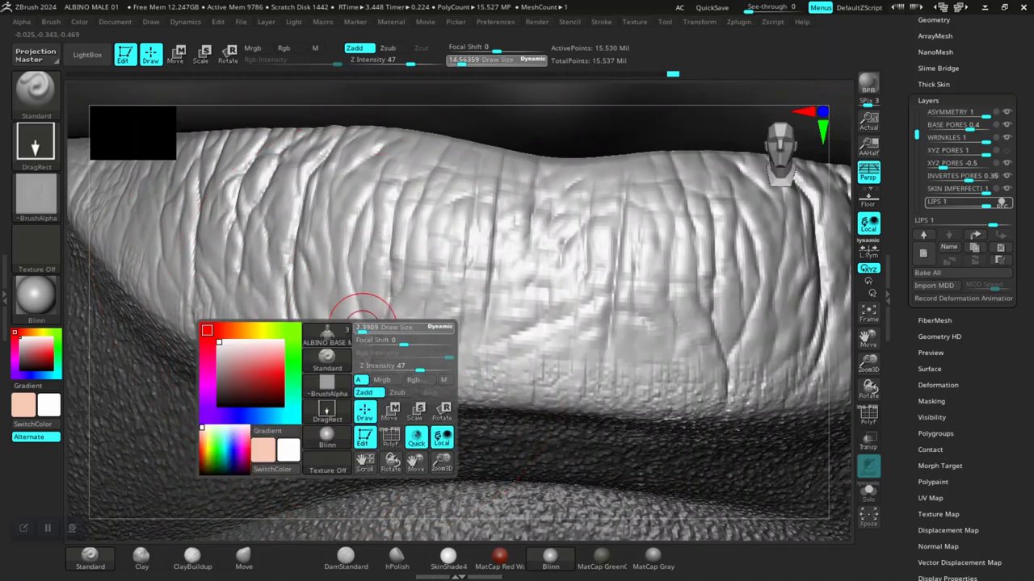
pyautogui.click(362, 328)
pyautogui.press('shift')
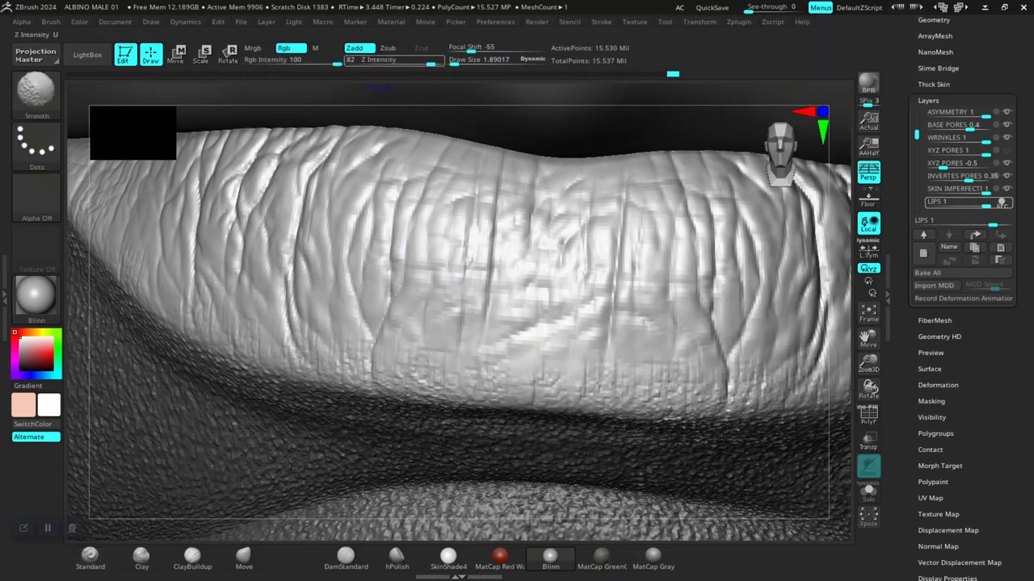
pyautogui.press('ctrl')
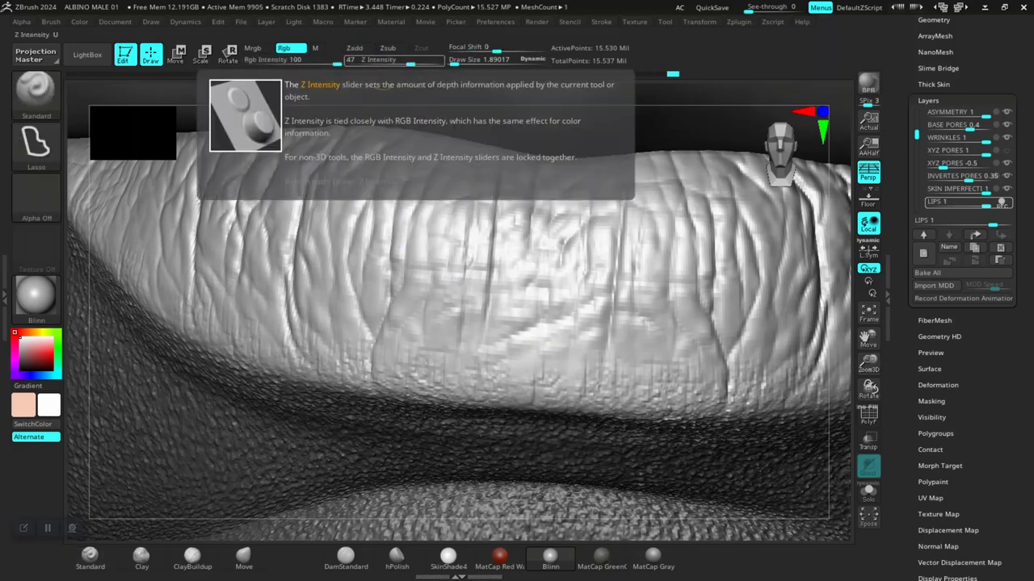
pyautogui.press('shift')
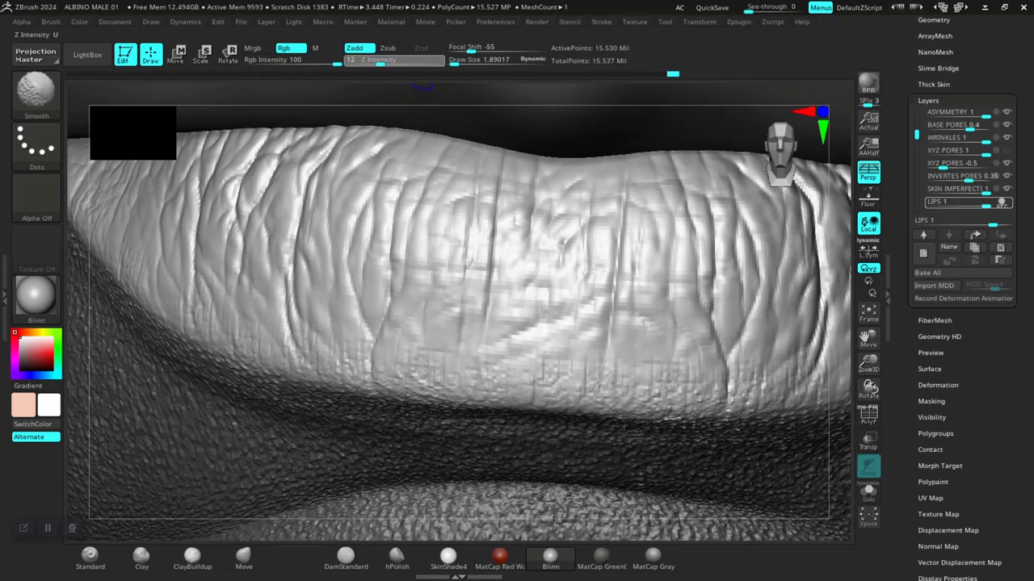
pyautogui.keyDown('shift'); pyautogui.moveTo(385, 61); pyautogui.dragTo(386, 61); pyautogui.keyUp('shift')
pyautogui.keyDown('shift'); pyautogui.moveTo(475, 373); pyautogui.dragTo(438, 355); pyautogui.keyUp('shift')
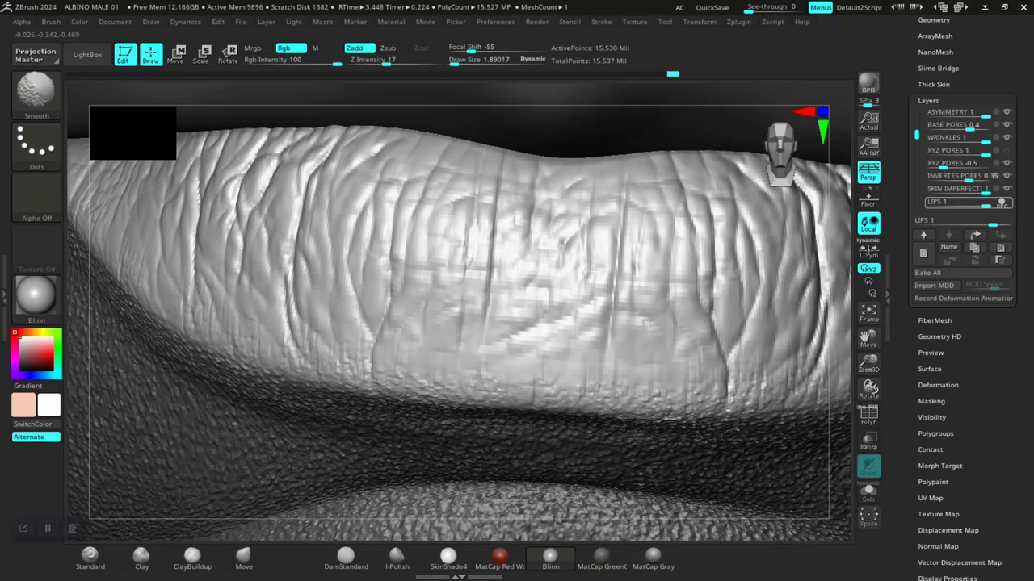
pyautogui.press('shift')
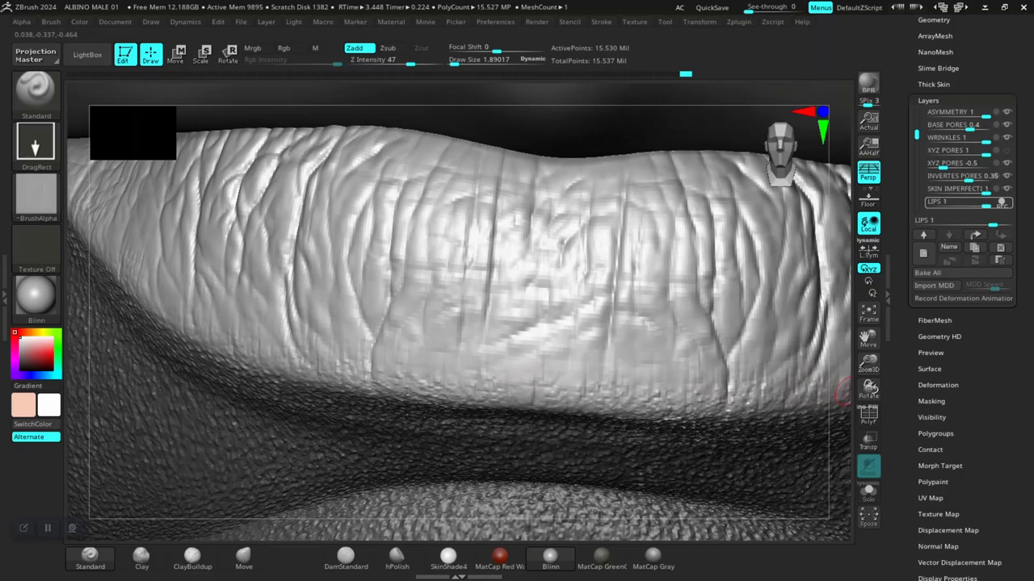
# Step: Smooth the harsh wrinkle overlaps along the side of the lower lip from a three-quarter view
pyautogui.moveTo(842, 392); pyautogui.dragTo(515, 342)
pyautogui.moveTo(514, 342); pyautogui.dragTo(294, 369, button='right')
pyautogui.press('shift')
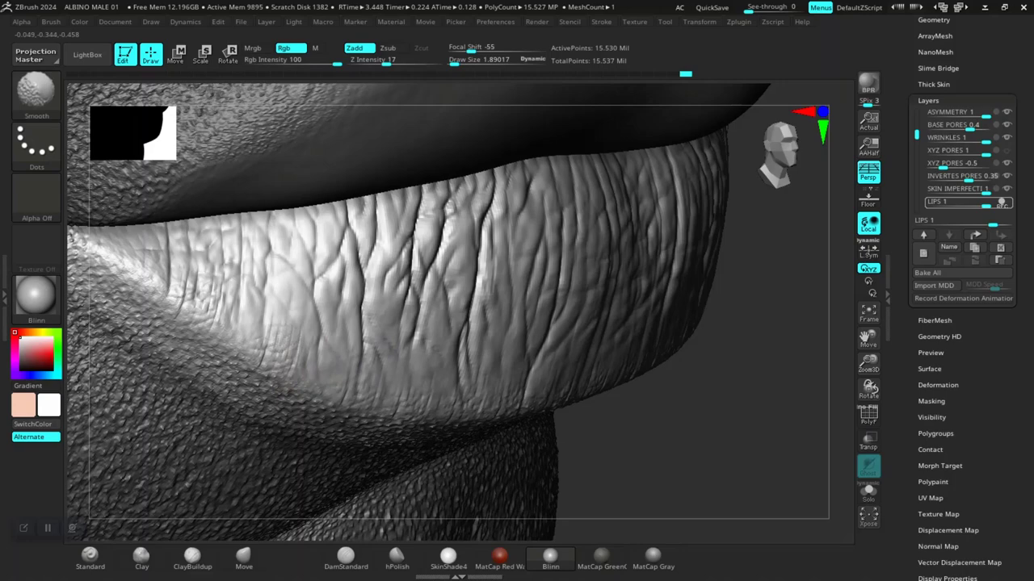
pyautogui.keyDown('shift'); pyautogui.moveTo(392, 352); pyautogui.dragTo(426, 347); pyautogui.keyUp('shift')
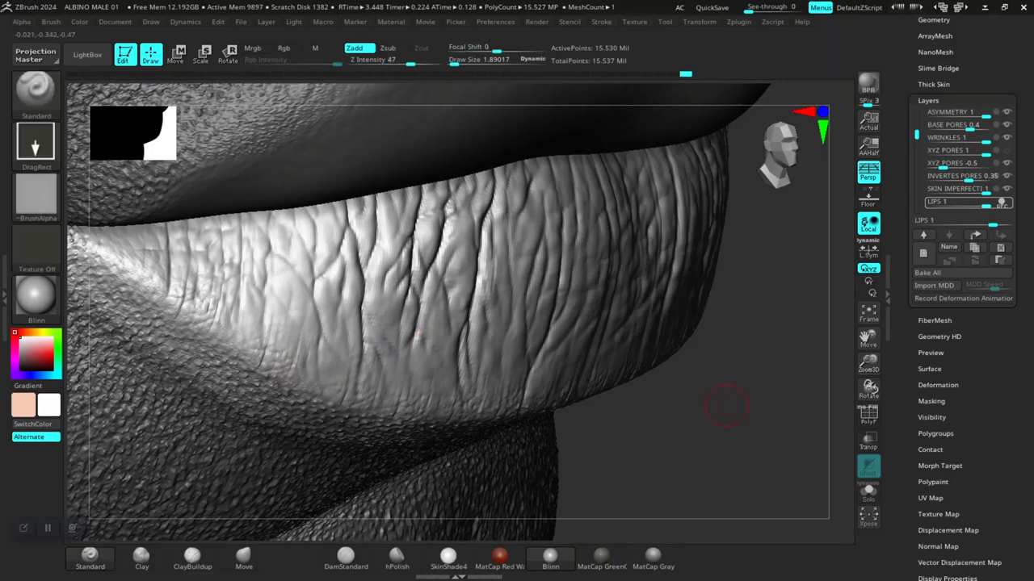
# Step: Remove the wrinkle alpha from the Standard brush and switch its stroke to Dots
pyautogui.moveTo(727, 396)
pyautogui.keyDown('alt'); pyautogui.mouseDown()
pyautogui.moveTo(687, 356)
pyautogui.moveTo(484, 367)
pyautogui.mouseUp(); pyautogui.keyUp('alt')
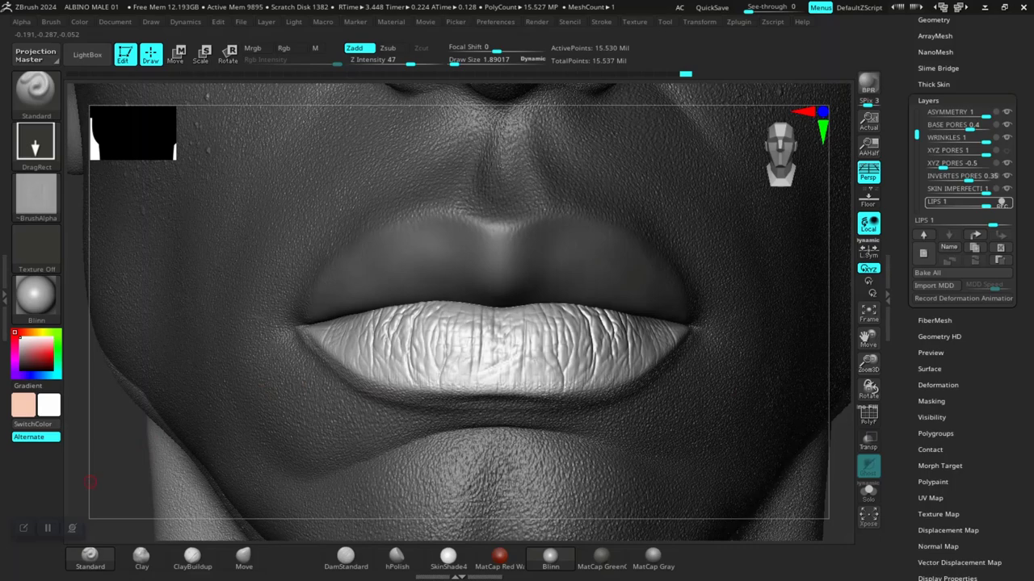
pyautogui.moveTo(89, 482)
pyautogui.mouseDown()
pyautogui.moveTo(193, 446)
pyautogui.moveTo(138, 456)
pyautogui.moveTo(148, 439)
pyautogui.mouseUp()
pyautogui.click(36, 194)
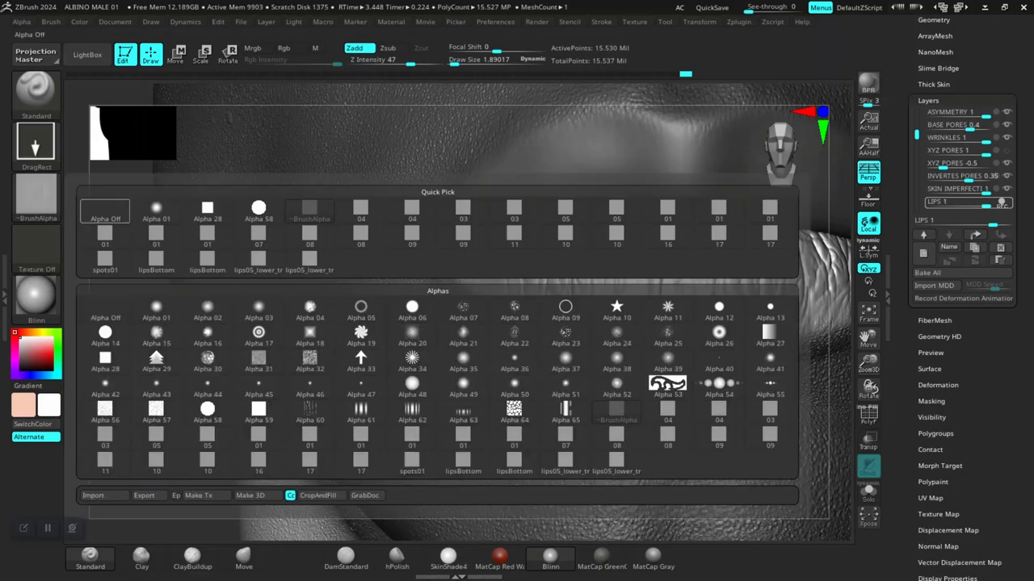
pyautogui.click(48, 202)
pyautogui.click(86, 212)
pyautogui.click(39, 148)
pyautogui.click(104, 161)
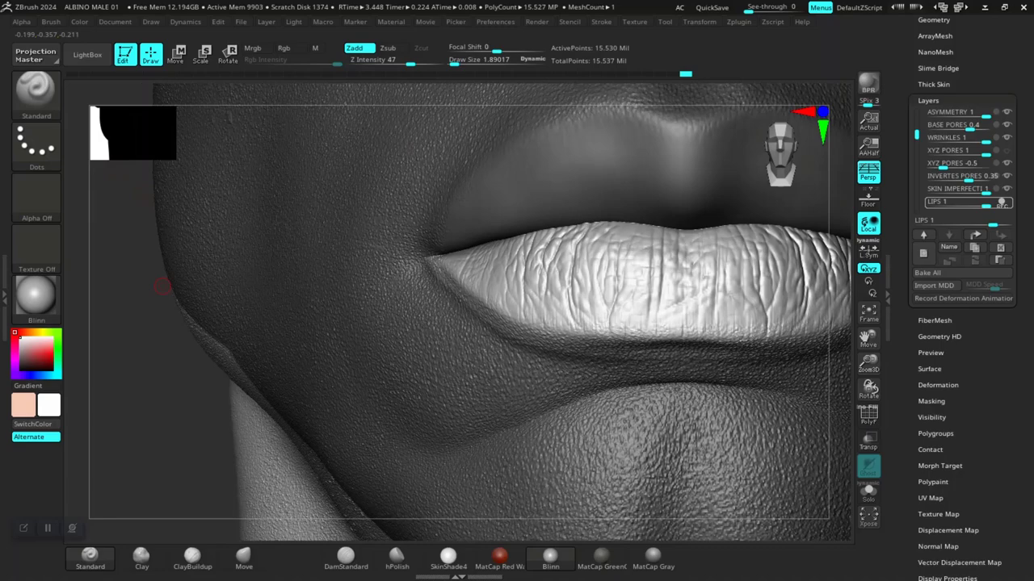
# Step: Assign the soft round Alpha 01 to the Standard brush, with the lower lip framed up close
pyautogui.keyDown('alt'); pyautogui.moveTo(166, 288); pyautogui.dragTo(86, 295); pyautogui.keyUp('alt')
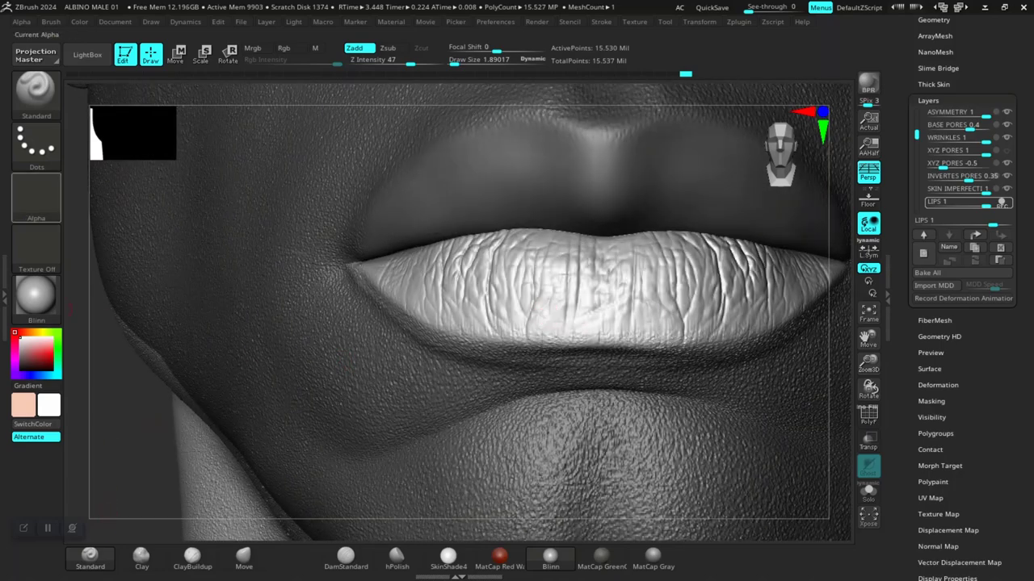
pyautogui.click(36, 196)
pyautogui.click(156, 210)
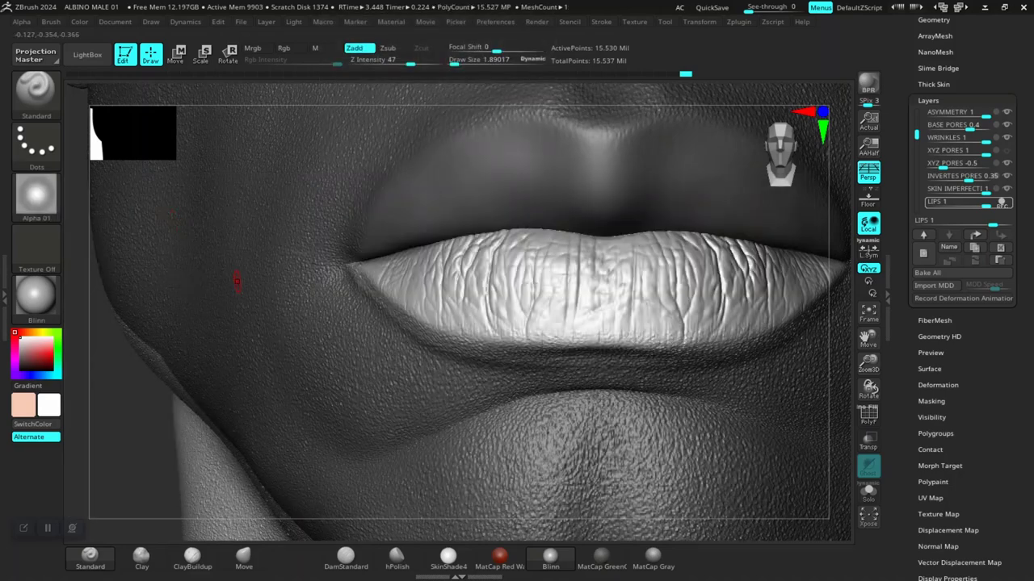
pyautogui.moveTo(126, 413); pyautogui.dragTo(153, 433)
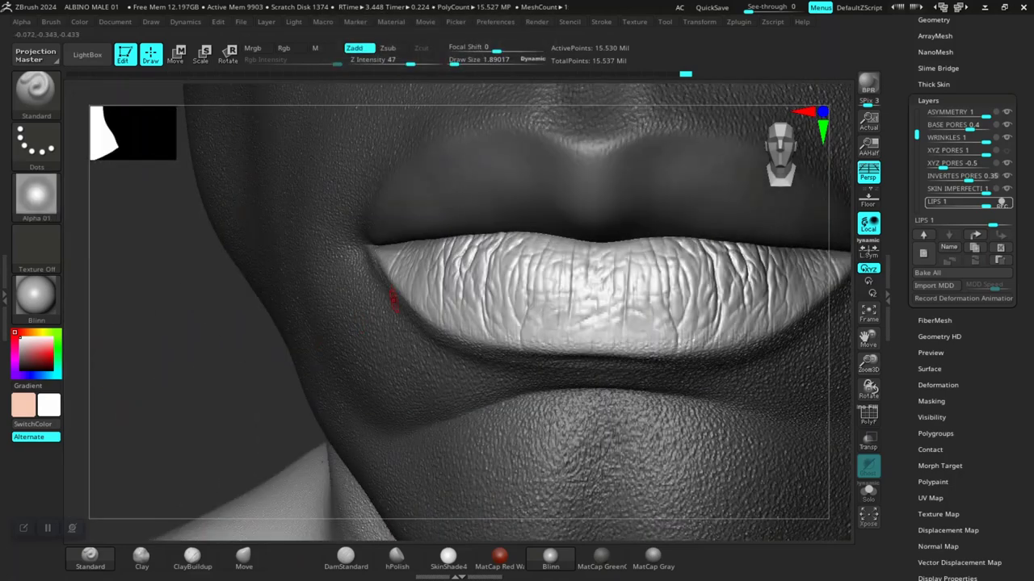
pyautogui.moveTo(216, 356)
pyautogui.keyDown('alt'); pyautogui.mouseDown()
pyautogui.moveTo(168, 384)
pyautogui.moveTo(162, 377)
pyautogui.mouseUp(); pyautogui.keyUp('alt')
pyautogui.moveTo(162, 377); pyautogui.dragTo(113, 347, button='right')
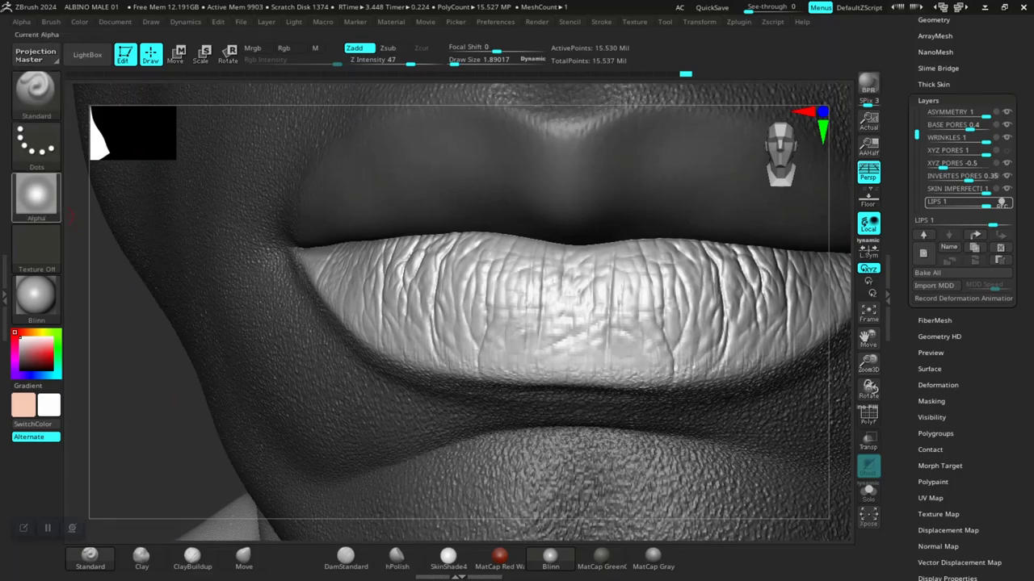
pyautogui.click(36, 196)
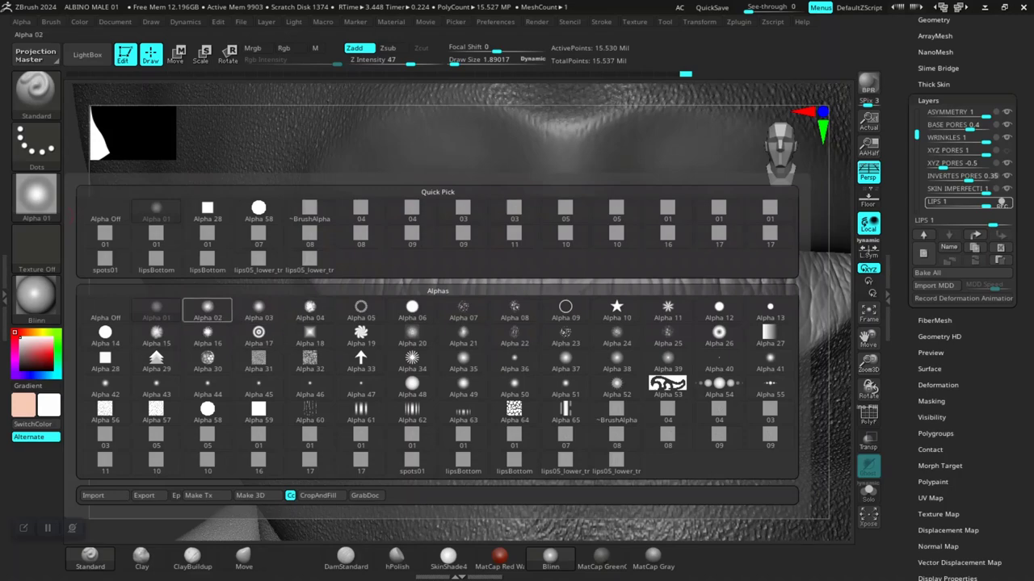
pyautogui.click(159, 309)
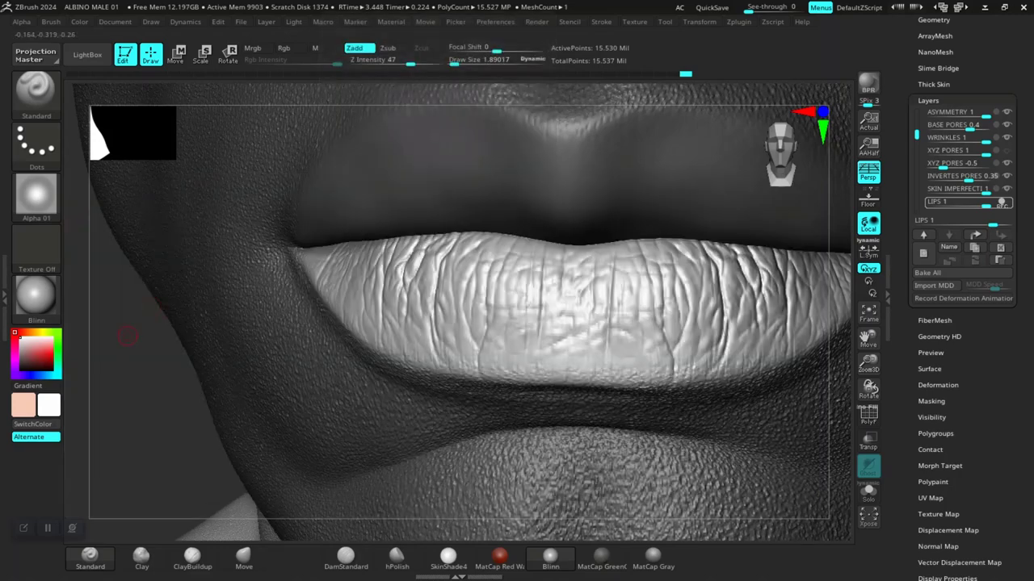
# Step: Try a raised Standard stroke on the upper part of the lower lip at Z intensity 47 and draw size about 5.9, and undo it
pyautogui.moveTo(127, 335); pyautogui.dragTo(446, 289)
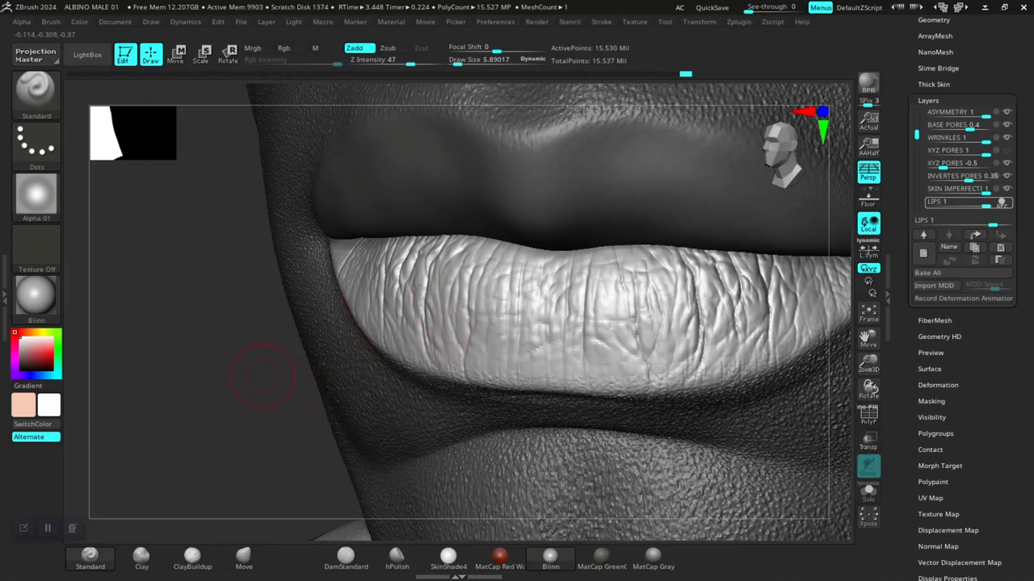
pyautogui.moveTo(232, 364)
pyautogui.keyDown('alt'); pyautogui.mouseDown()
pyautogui.moveTo(196, 397)
pyautogui.moveTo(173, 517)
pyautogui.mouseUp(); pyautogui.keyUp('alt')
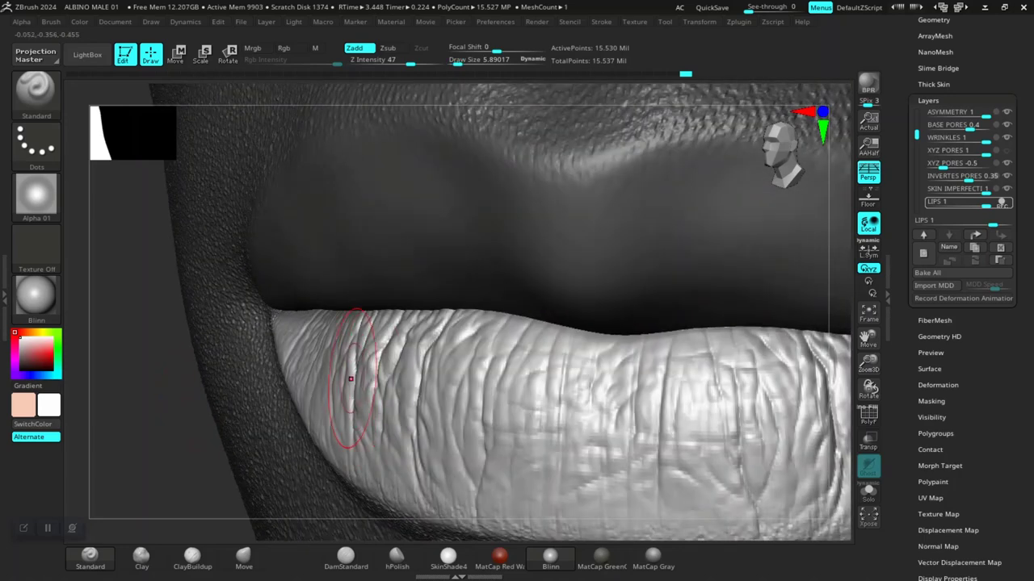
pyautogui.moveTo(469, 326); pyautogui.dragTo(454, 371)
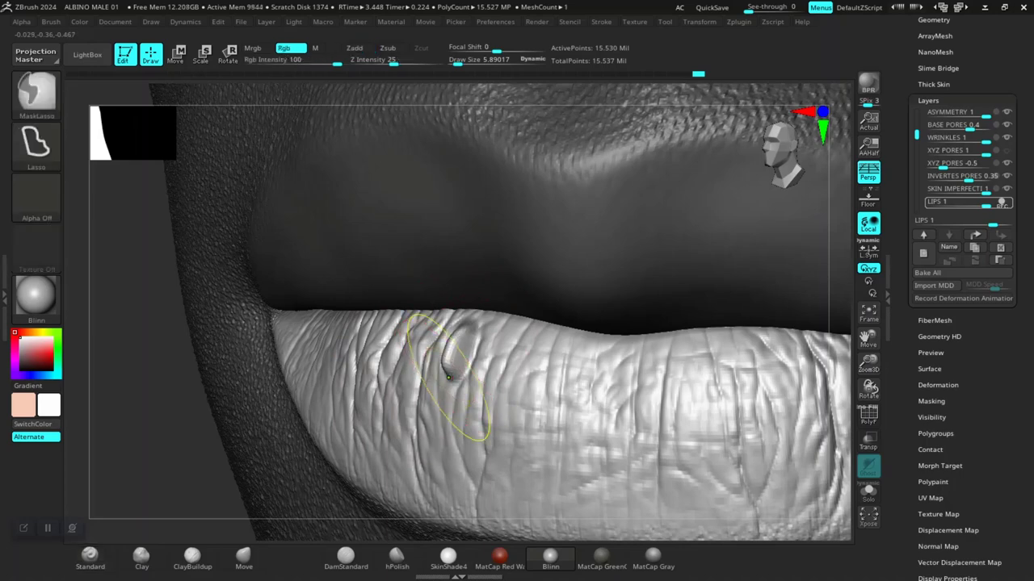
pyautogui.hotkey('ctrl', 'z')
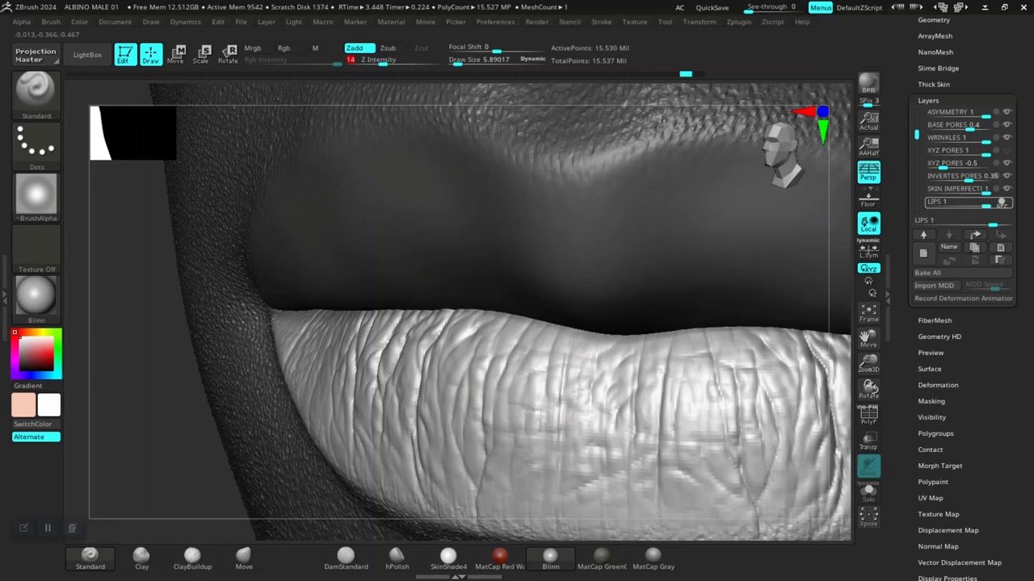
# Step: Set the Standard brush's Z intensity to 14 and build soft volume between the lower lip wrinkles, varying the draw size from about 7.9 to 3.9
pyautogui.moveTo(159, 478); pyautogui.dragTo(427, 312)
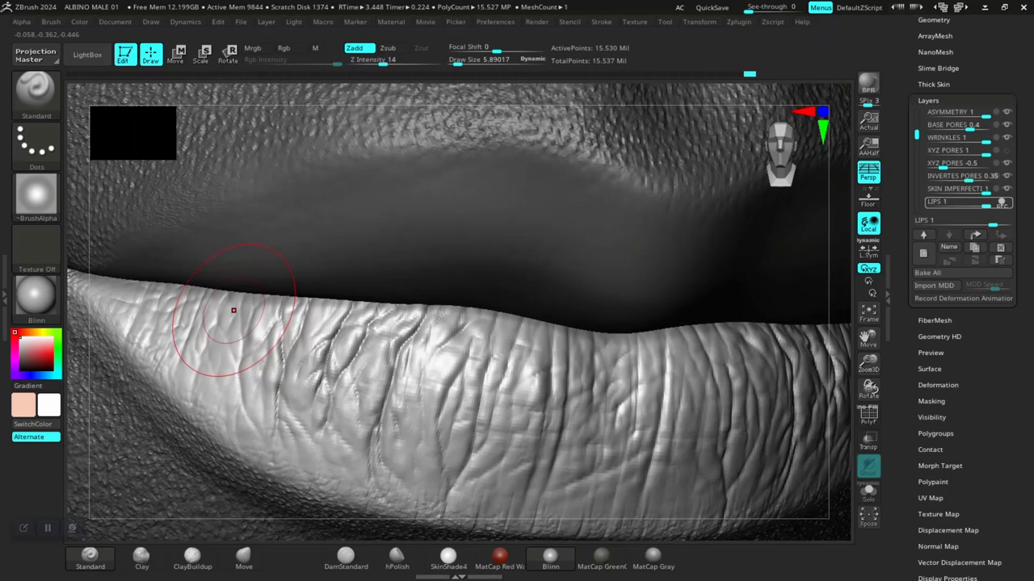
pyautogui.press(']')
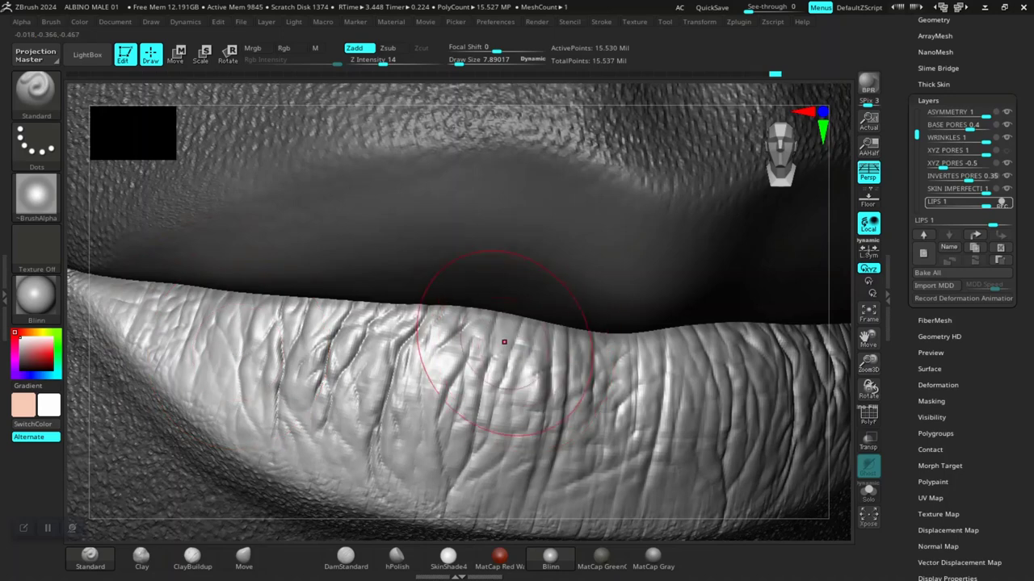
pyautogui.press('[')
pyautogui.press('[')
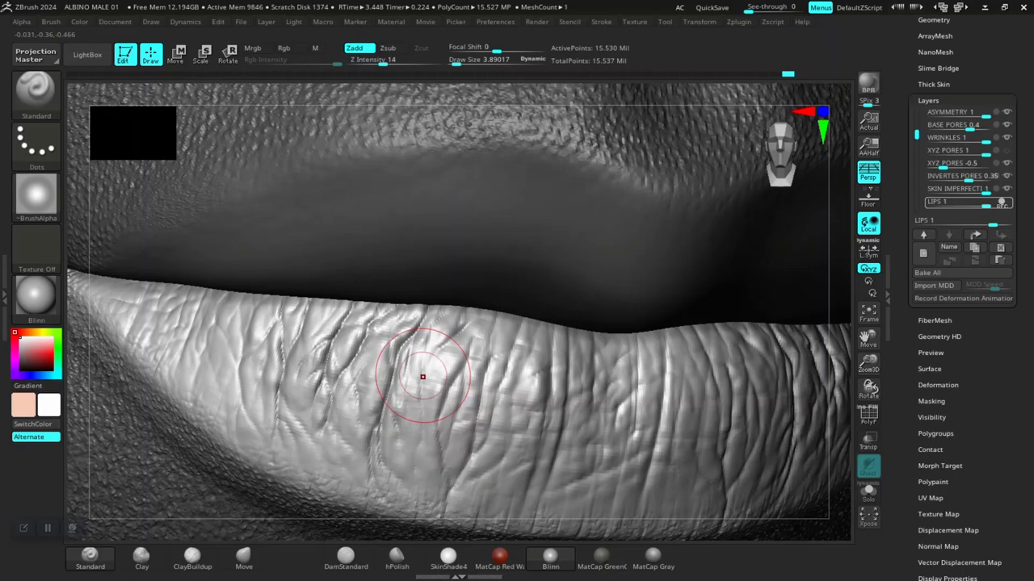
pyautogui.moveTo(425, 376); pyautogui.dragTo(419, 444)
pyautogui.moveTo(392, 381); pyautogui.dragTo(387, 467)
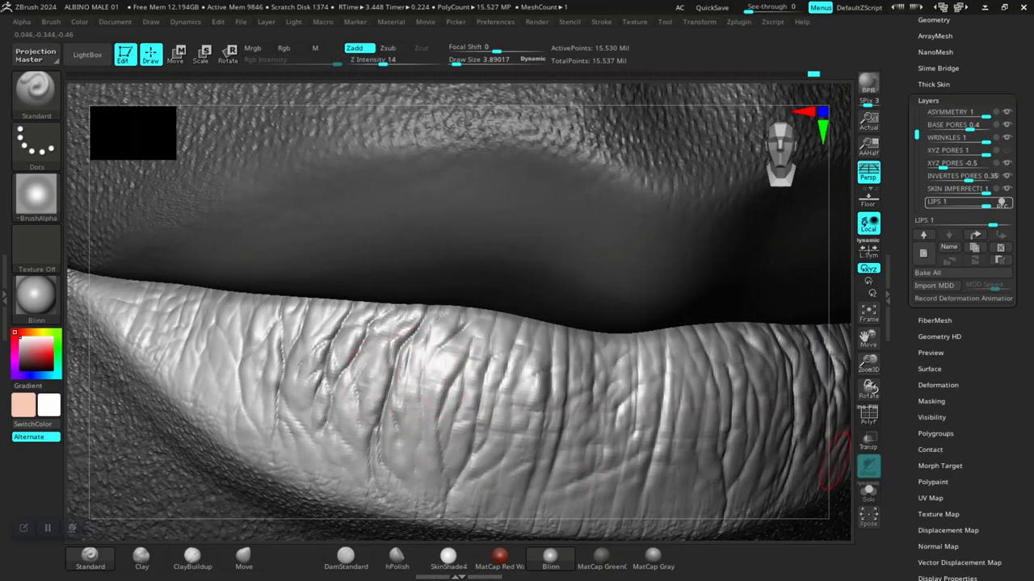
# Step: Add more soft volume strokes between the wrinkles across the middle of the lower lip from a raised angle
pyautogui.moveTo(869, 389); pyautogui.dragTo(751, 404)
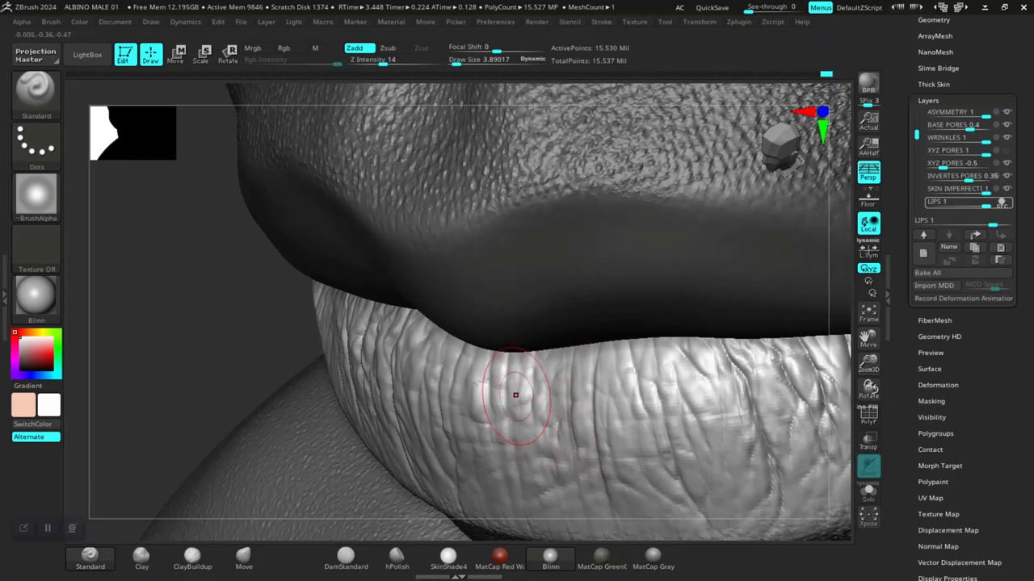
pyautogui.moveTo(648, 369); pyautogui.dragTo(640, 408)
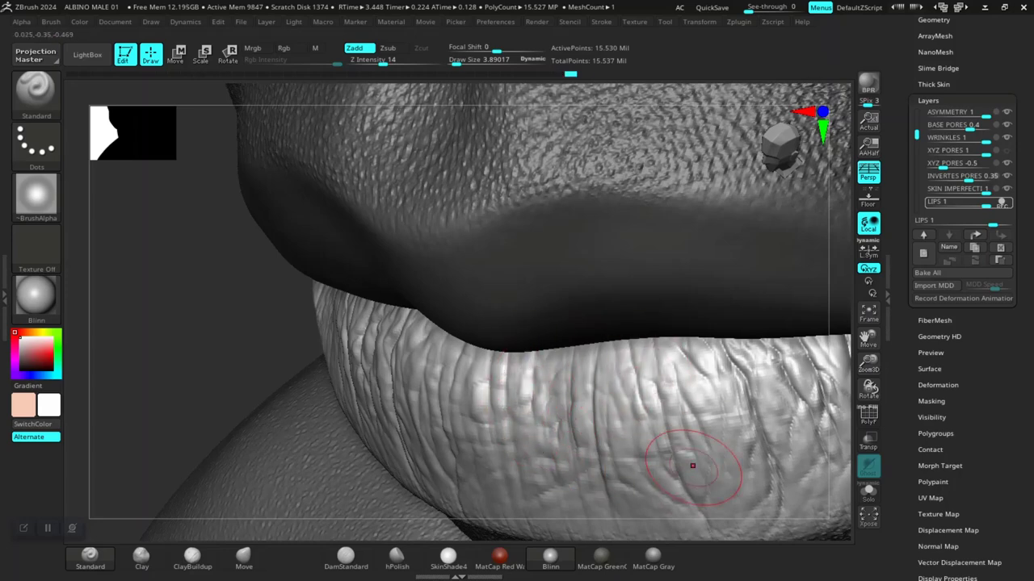
pyautogui.moveTo(734, 383); pyautogui.dragTo(738, 404)
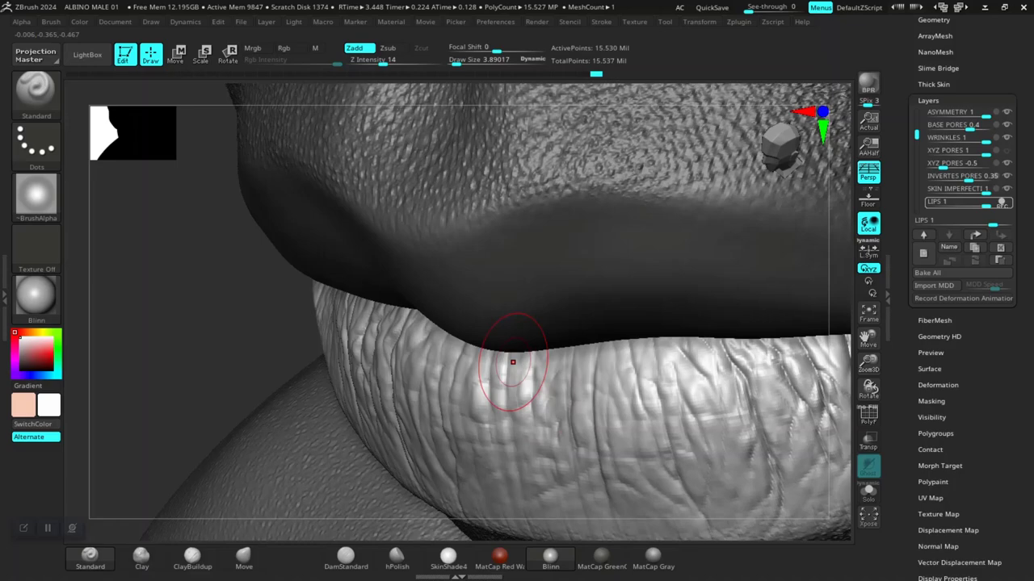
# Step: Examine the lower lip's volume and wrinkles on the whole bust and from a three-quarter view
pyautogui.keyDown('alt'); pyautogui.moveTo(214, 347); pyautogui.dragTo(211, 278); pyautogui.keyUp('alt')
pyautogui.moveTo(193, 323); pyautogui.dragTo(323, 343)
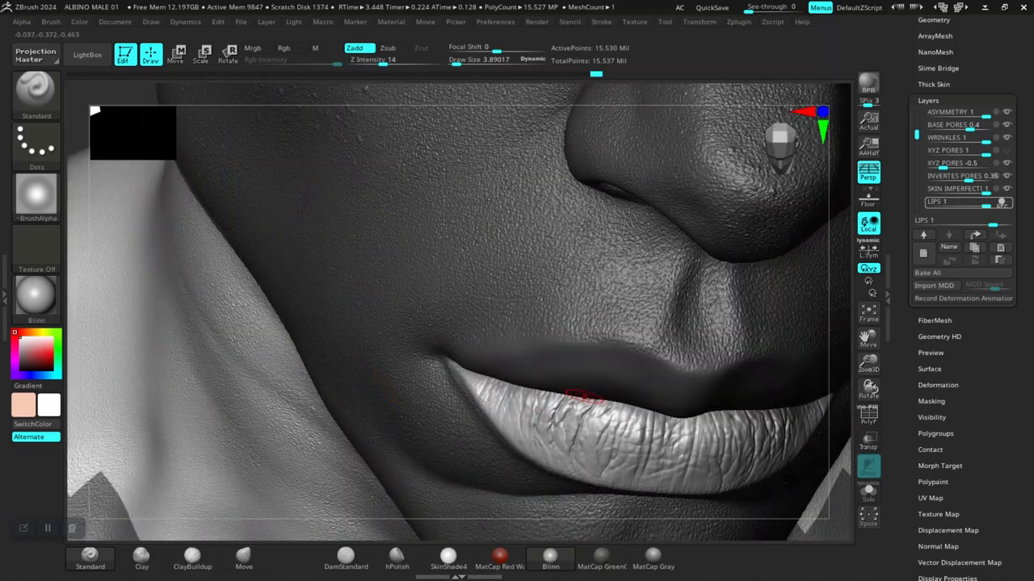
pyautogui.press('f')
pyautogui.moveTo(726, 234); pyautogui.dragTo(687, 193)
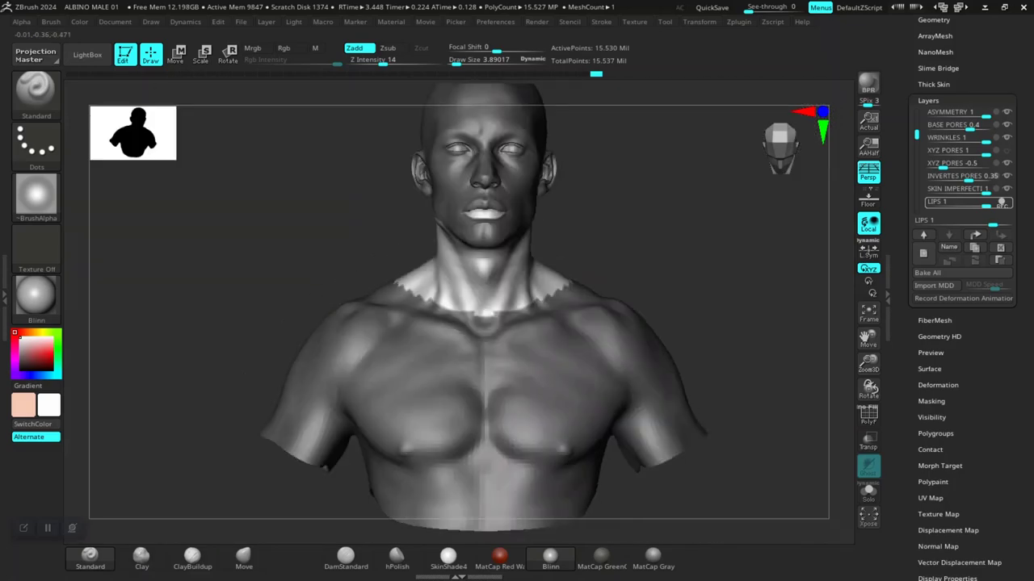
pyautogui.keyDown('alt'); pyautogui.moveTo(710, 154); pyautogui.dragTo(678, 355); pyautogui.keyUp('alt')
pyautogui.keyDown('alt'); pyautogui.moveTo(679, 210); pyautogui.dragTo(840, 363); pyautogui.keyUp('alt')
pyautogui.moveTo(662, 239); pyautogui.dragTo(779, 413, button='right')
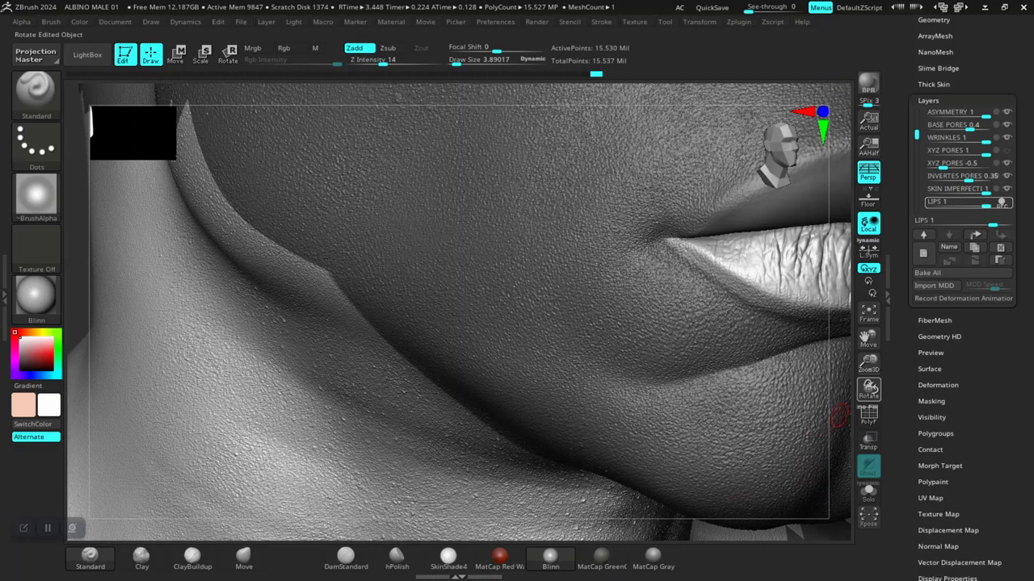
pyautogui.moveTo(868, 341); pyautogui.dragTo(651, 358)
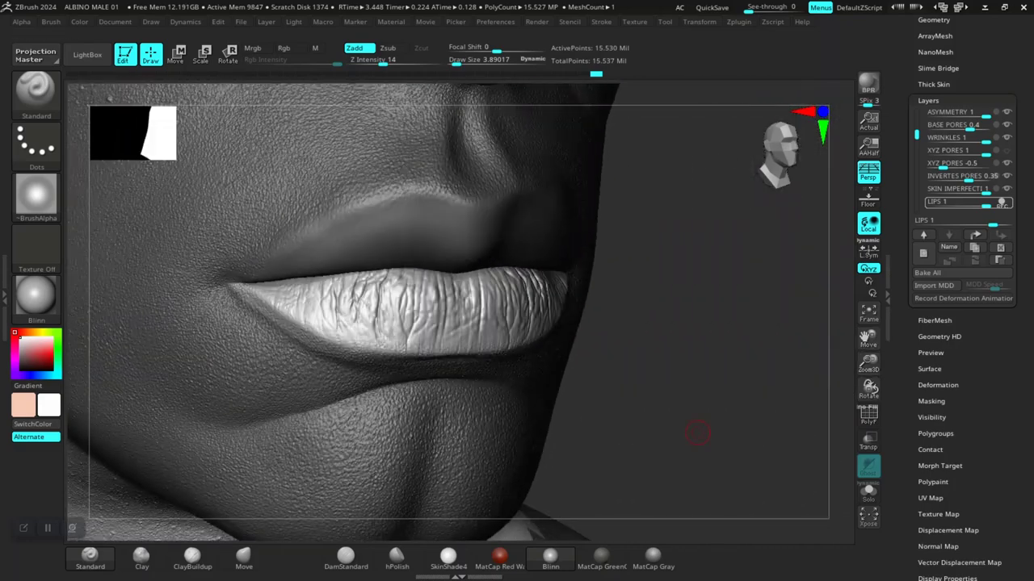
# Step: Build soft volume between the wrinkles on the far half of the lower lip at draw size about 5.5
pyautogui.keyDown('alt'); pyautogui.moveTo(697, 431); pyautogui.dragTo(706, 323); pyautogui.keyUp('alt')
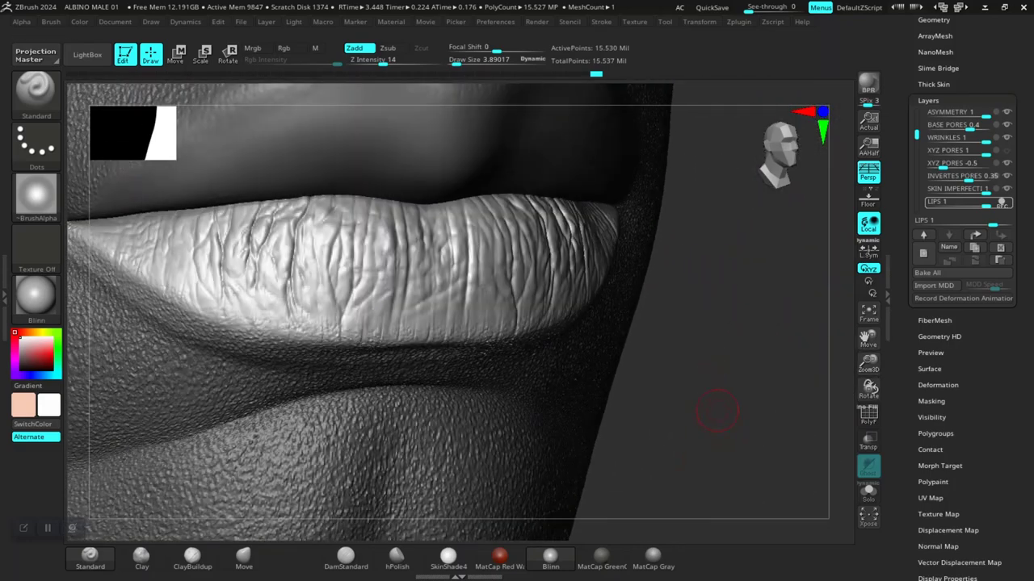
pyautogui.moveTo(715, 412); pyautogui.dragTo(590, 408)
pyautogui.moveTo(763, 410); pyautogui.dragTo(689, 446, button='right')
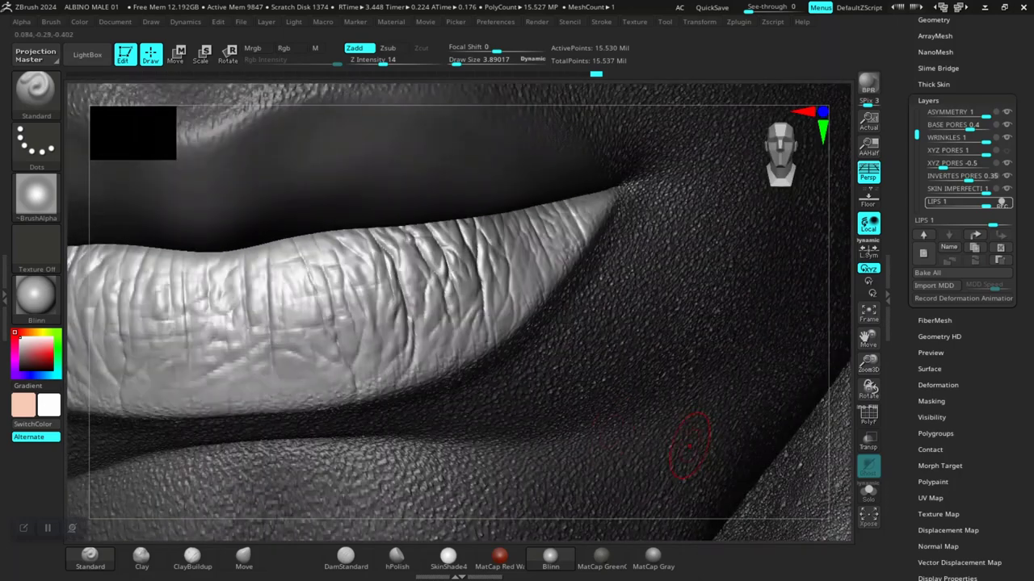
pyautogui.press('space')
pyautogui.moveTo(381, 305); pyautogui.dragTo(389, 306)
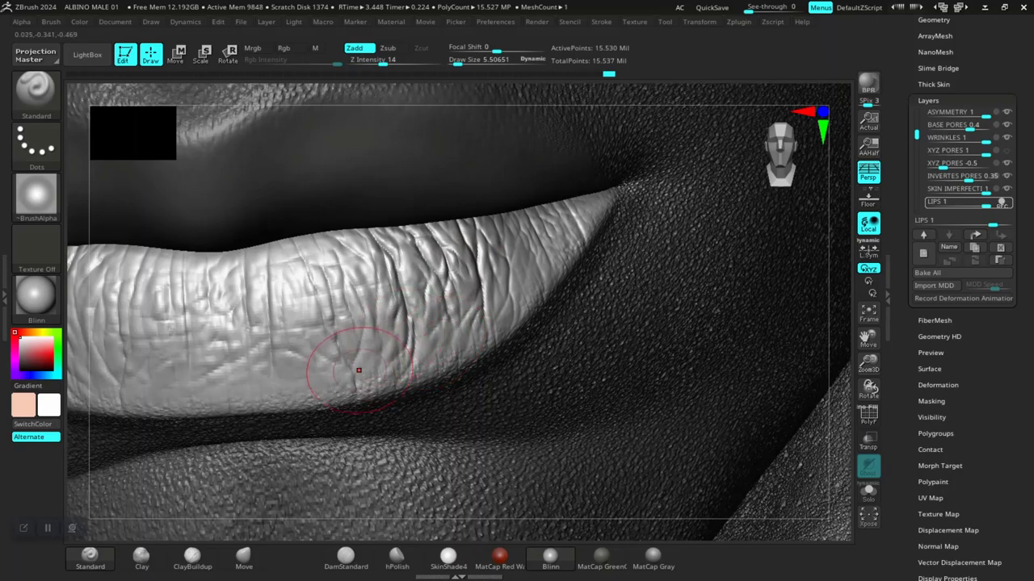
pyautogui.moveTo(358, 378)
pyautogui.mouseDown()
pyautogui.moveTo(300, 363)
pyautogui.moveTo(301, 319)
pyautogui.mouseUp()
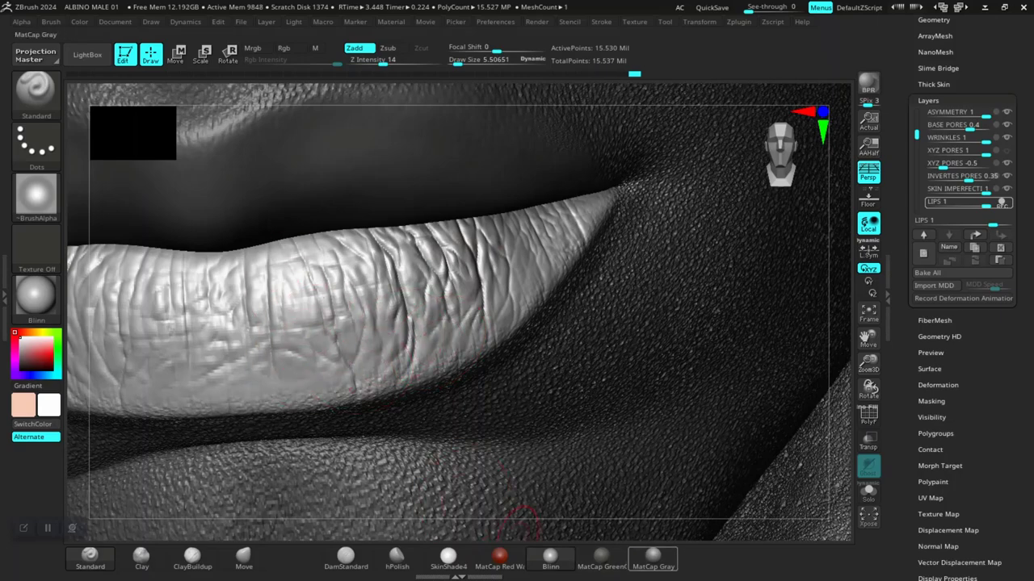
# Step: Switch the material to MatCap Gray and add soft volume strokes to the lower lip at draw size about 6.6
pyautogui.click(653, 556)
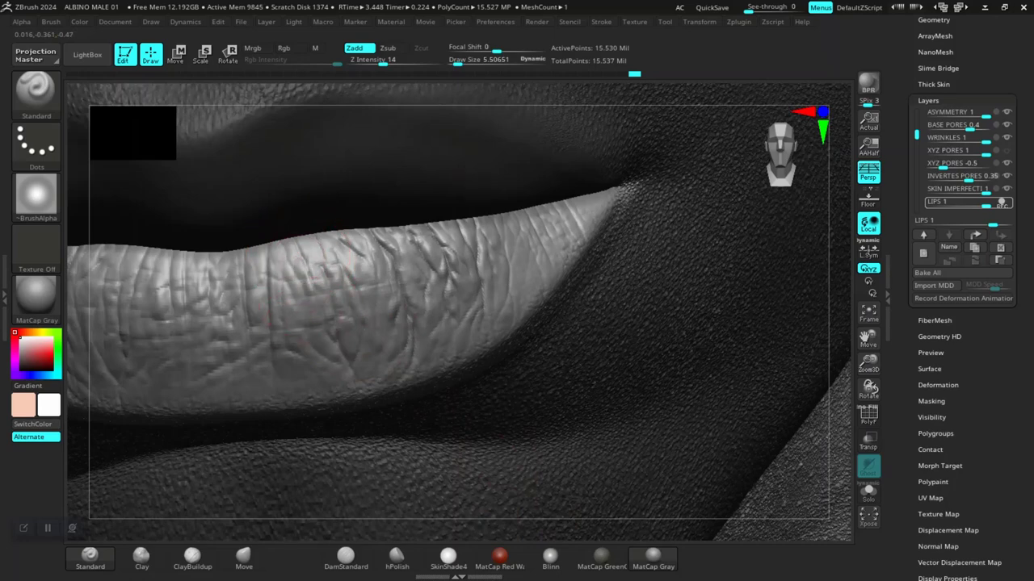
pyautogui.press('space')
pyautogui.moveTo(300, 289); pyautogui.dragTo(307, 285)
pyautogui.moveTo(383, 307); pyautogui.dragTo(440, 271)
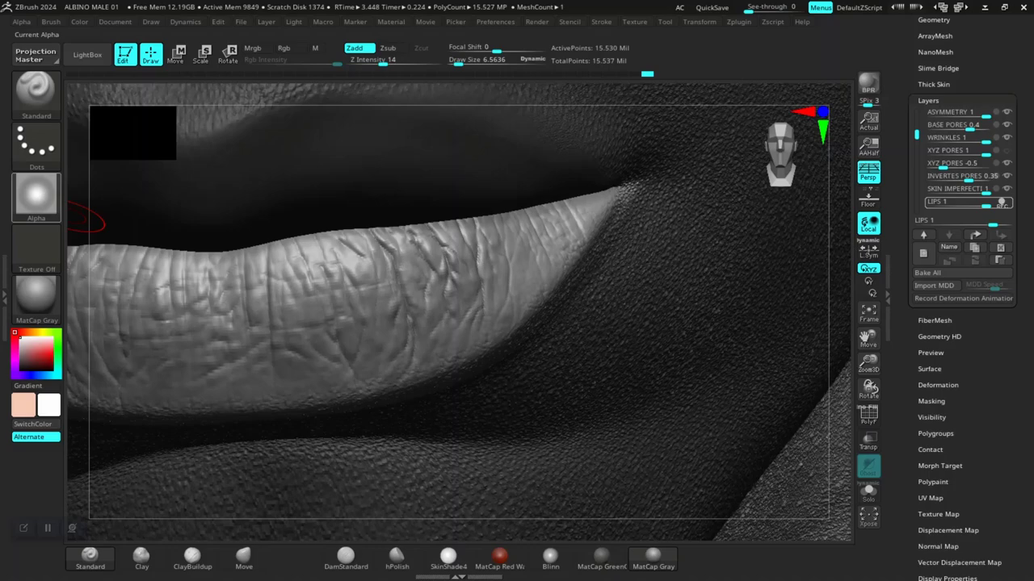
# Step: Turn off the brush alpha and add soft volume strokes across the lower lip and its near corner at draw size about 4.6
pyautogui.click(36, 196)
pyautogui.click(105, 211)
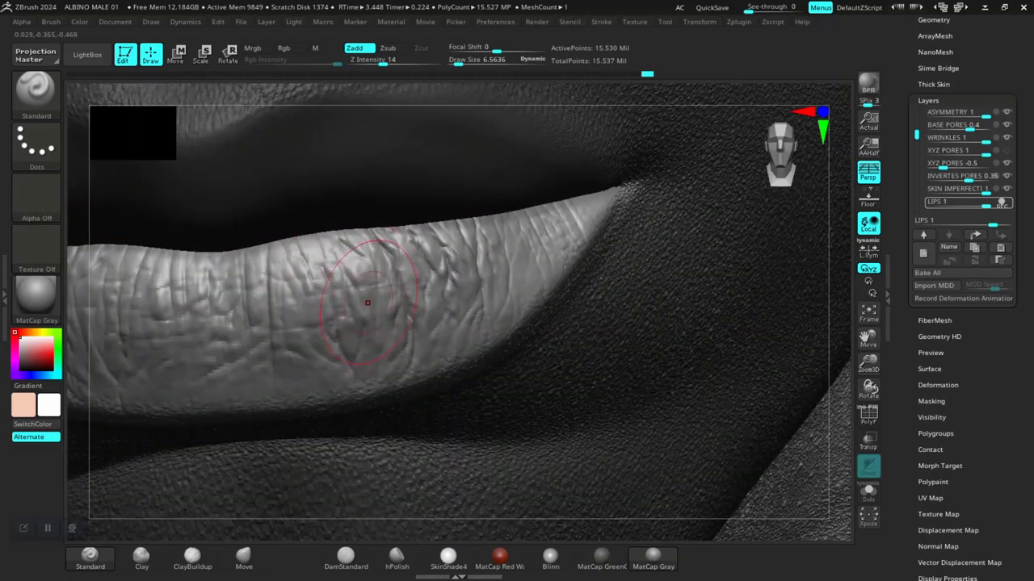
pyautogui.press('space')
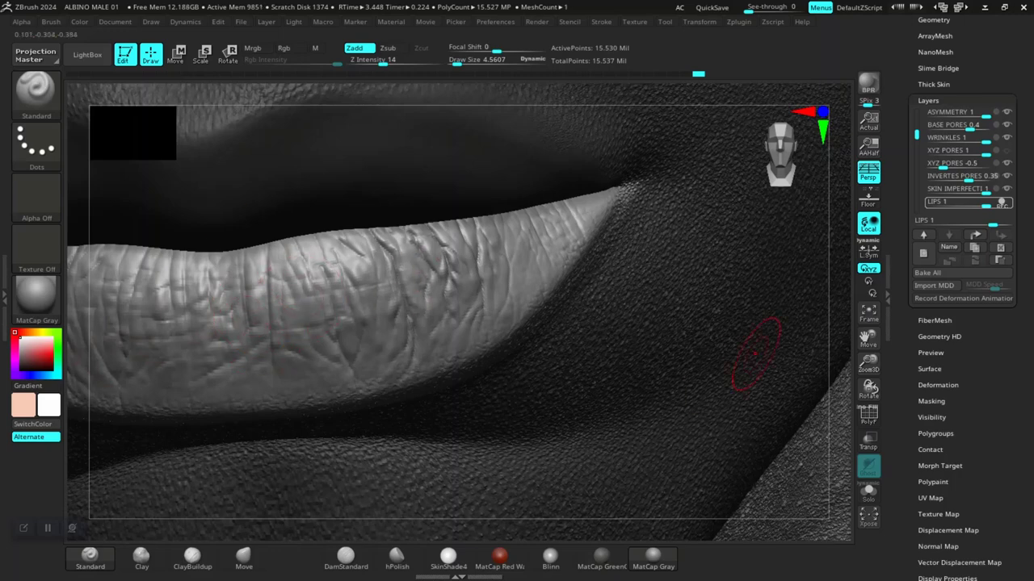
pyautogui.moveTo(869, 365); pyautogui.dragTo(632, 361)
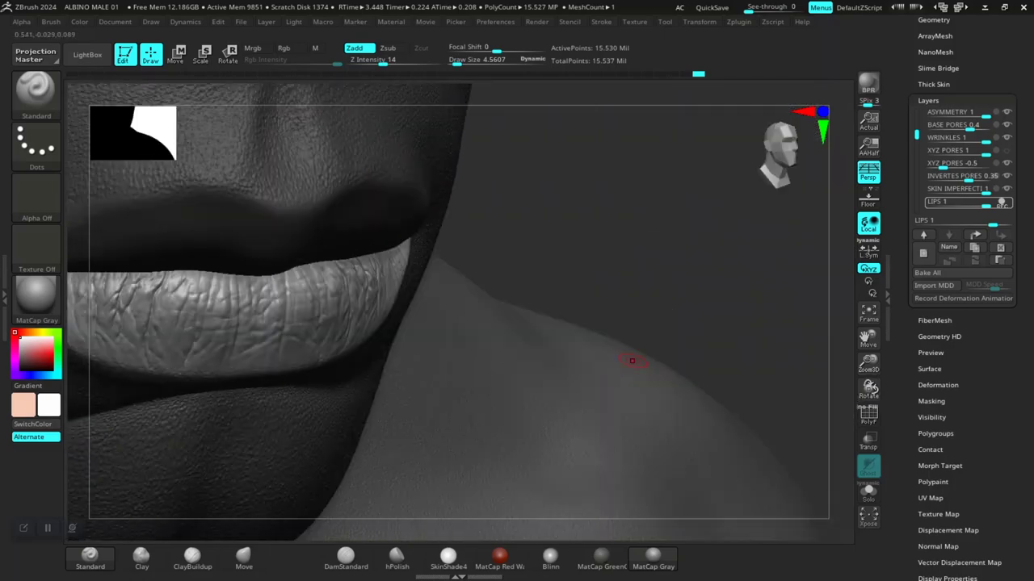
pyautogui.keyDown('alt'); pyautogui.moveTo(562, 286); pyautogui.dragTo(743, 315); pyautogui.keyUp('alt')
pyautogui.keyDown('alt'); pyautogui.moveTo(620, 261); pyautogui.dragTo(783, 283); pyautogui.keyUp('alt')
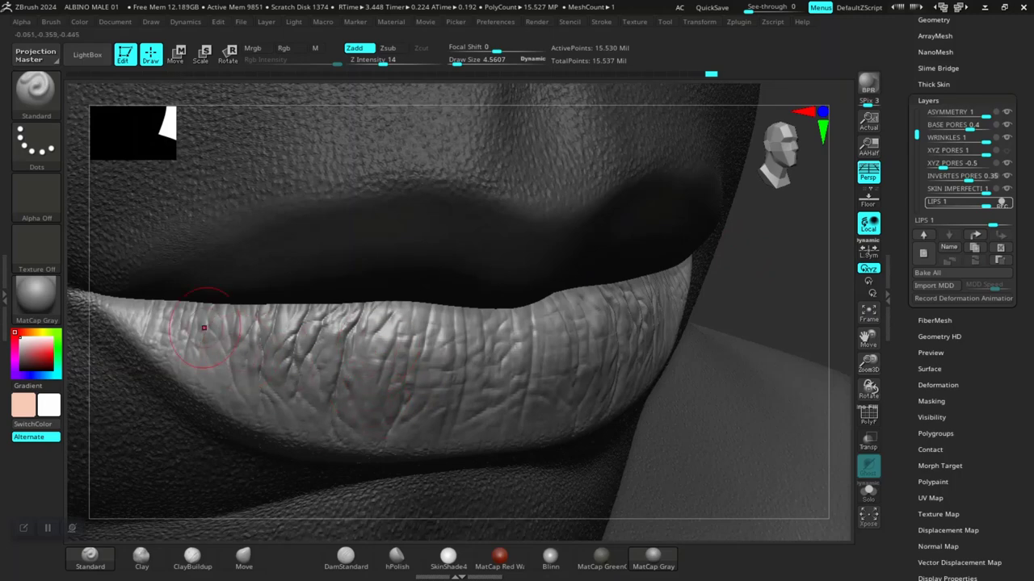
pyautogui.moveTo(183, 325)
pyautogui.mouseDown()
pyautogui.moveTo(171, 317)
pyautogui.moveTo(173, 344)
pyautogui.mouseUp()
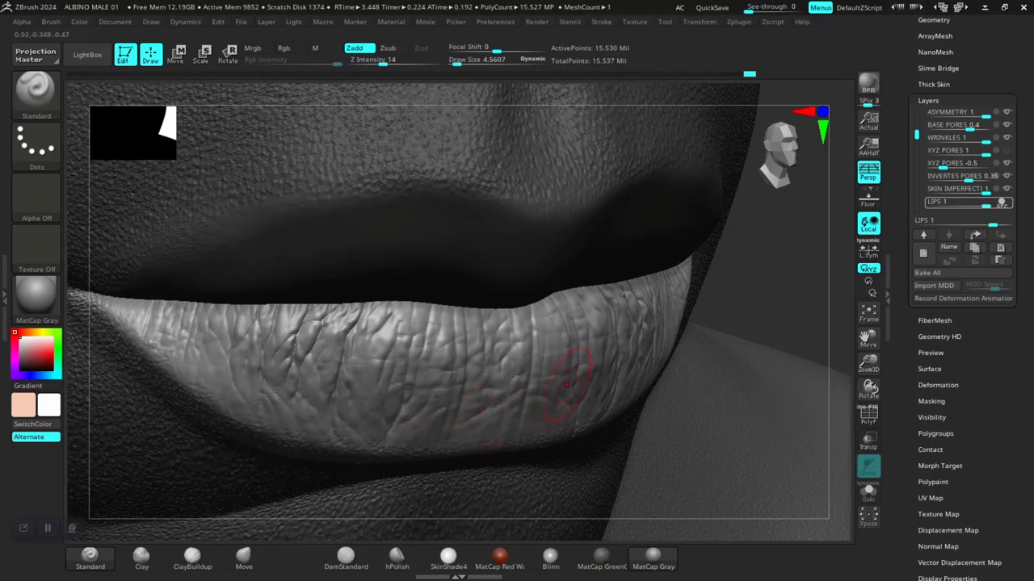
# Step: Add soft volume between the wrinkles near the corner of the lower lip from a side view
pyautogui.keyDown('alt'); pyautogui.moveTo(758, 293); pyautogui.dragTo(589, 326); pyautogui.keyUp('alt')
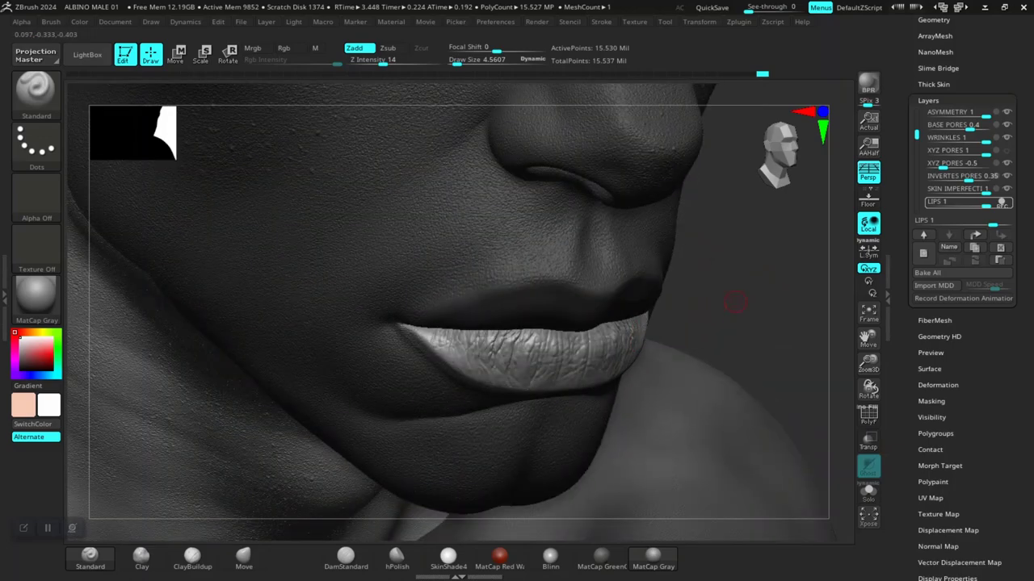
pyautogui.moveTo(735, 302); pyautogui.dragTo(494, 331)
pyautogui.moveTo(320, 354); pyautogui.dragTo(596, 349)
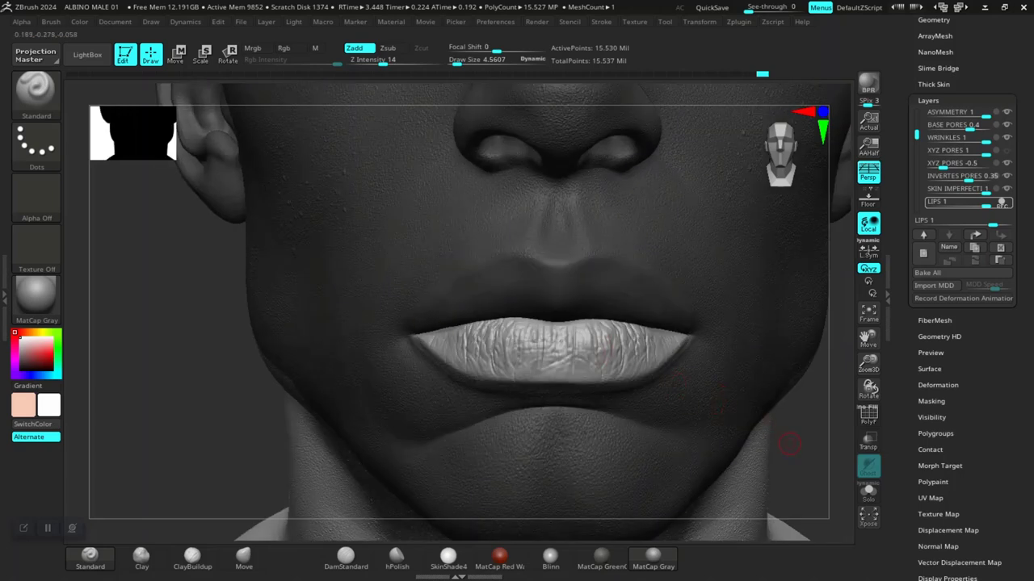
pyautogui.keyDown('alt'); pyautogui.moveTo(790, 445); pyautogui.dragTo(436, 428); pyautogui.keyUp('alt')
pyautogui.moveTo(692, 385); pyautogui.dragTo(844, 446)
pyautogui.moveTo(703, 439); pyautogui.dragTo(787, 436)
pyautogui.keyDown('alt'); pyautogui.moveTo(588, 428); pyautogui.dragTo(720, 425); pyautogui.keyUp('alt')
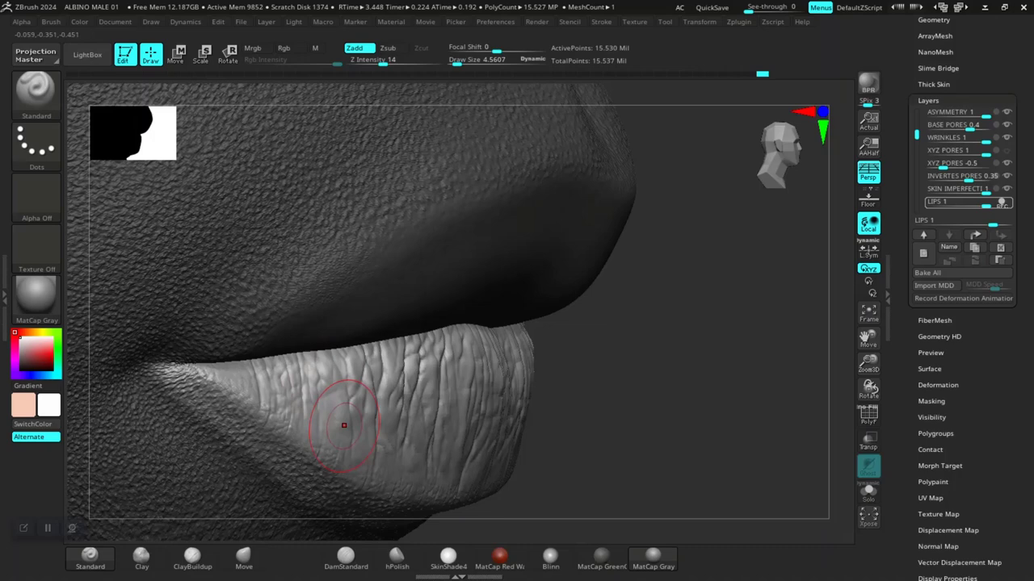
pyautogui.moveTo(317, 380)
pyautogui.mouseDown()
pyautogui.moveTo(271, 381)
pyautogui.moveTo(304, 387)
pyautogui.mouseUp()
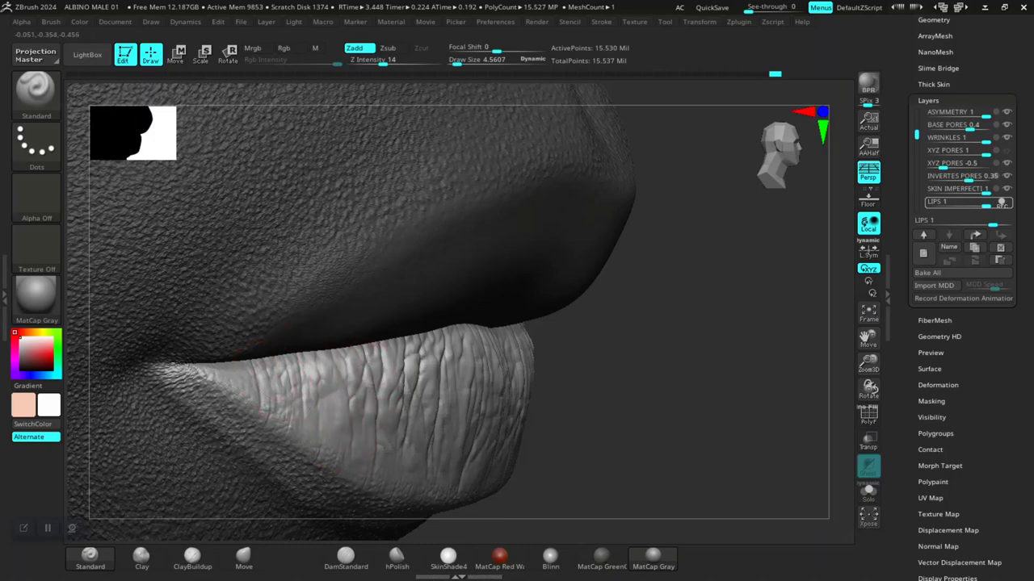
# Step: Clear the mask from the whole head
pyautogui.keyDown('alt'); pyautogui.moveTo(615, 436); pyautogui.dragTo(612, 365); pyautogui.keyUp('alt')
pyautogui.moveTo(799, 383); pyautogui.dragTo(745, 394)
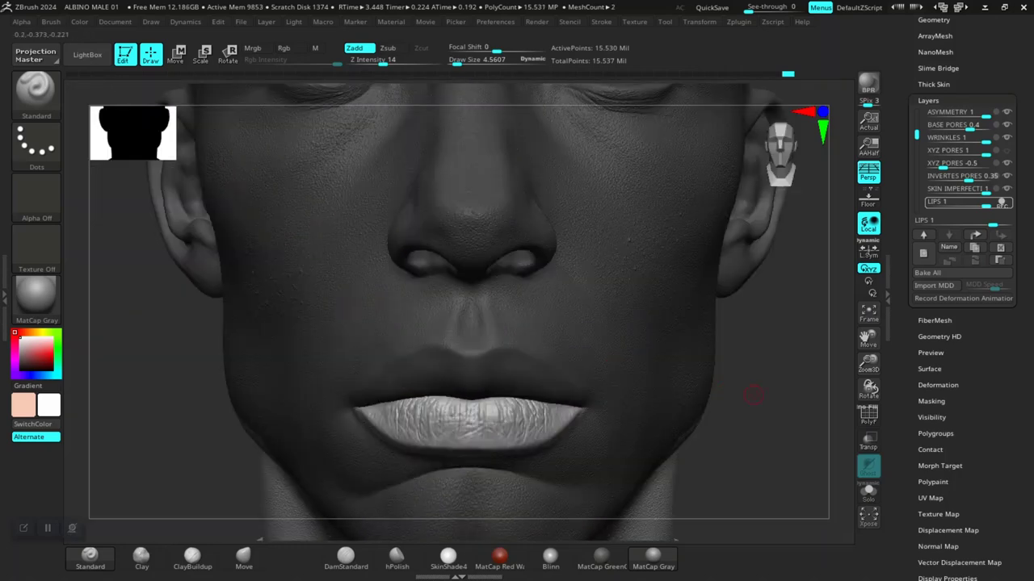
pyautogui.keyDown('ctrl'); pyautogui.click(766, 448); pyautogui.keyUp('ctrl')
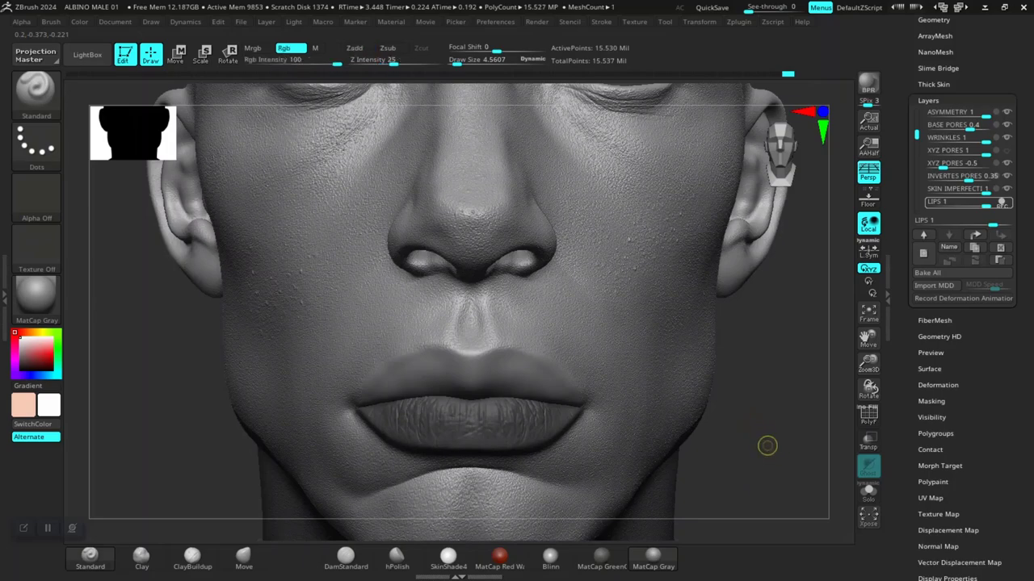
pyautogui.keyDown('ctrl'); pyautogui.moveTo(766, 444); pyautogui.dragTo(772, 449); pyautogui.keyUp('ctrl')
pyautogui.press('ctrl')
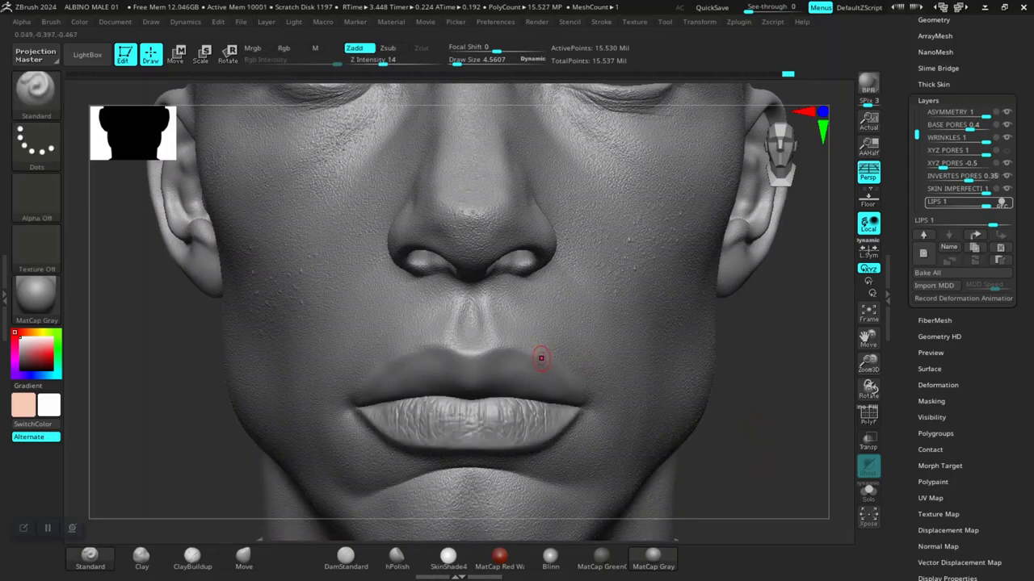
# Step: Isolate the polygroup containing the upper lip and cheeks, mask it, and show the whole head again
pyautogui.hotkey('shift', 'f')
pyautogui.hotkey('ctrl', 'shift')
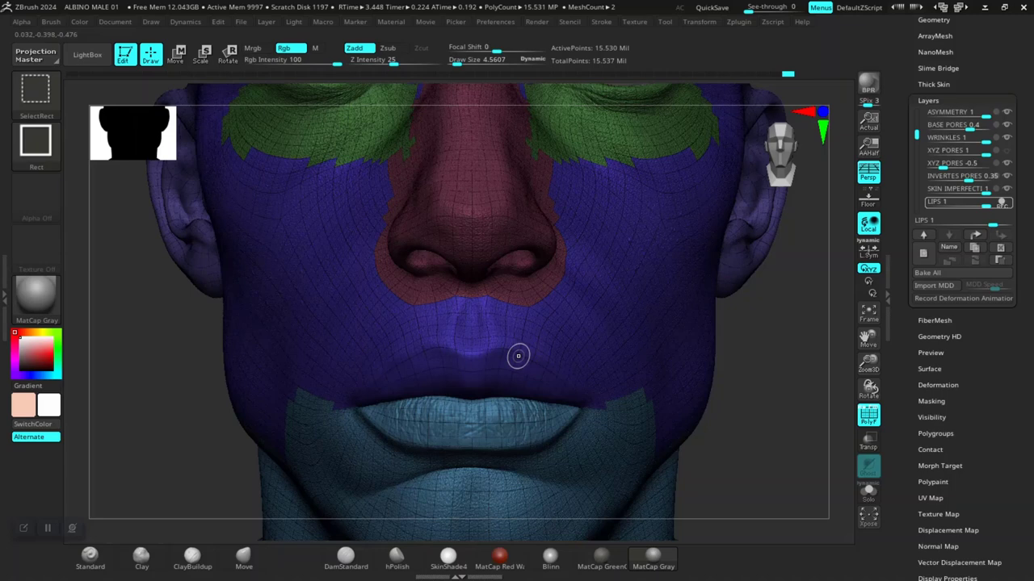
pyautogui.keyDown('ctrl'); pyautogui.keyDown('shift'); pyautogui.click(738, 420); pyautogui.keyUp('shift'); pyautogui.keyUp('ctrl')
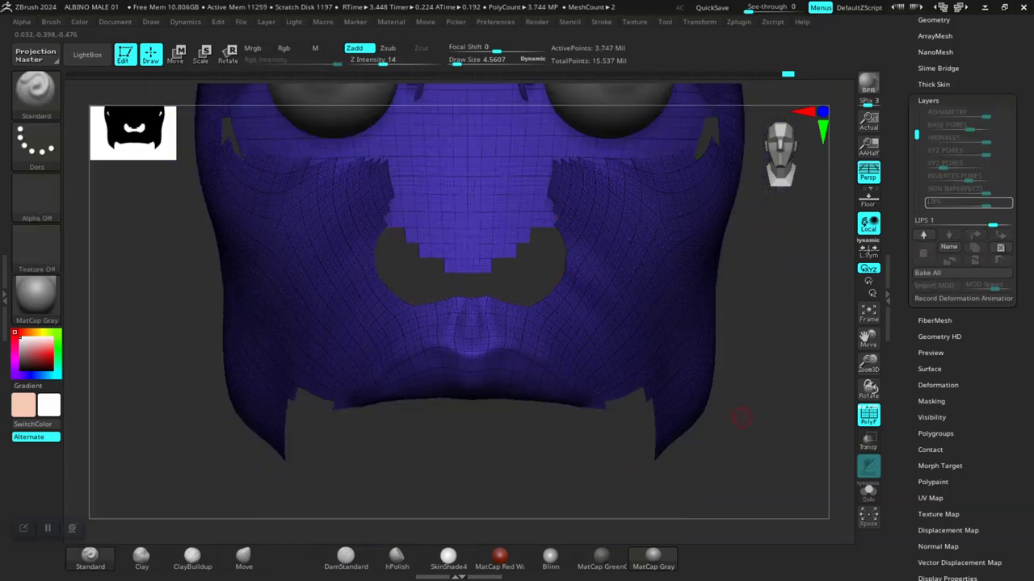
pyautogui.hotkey('ctrl', 'shift')
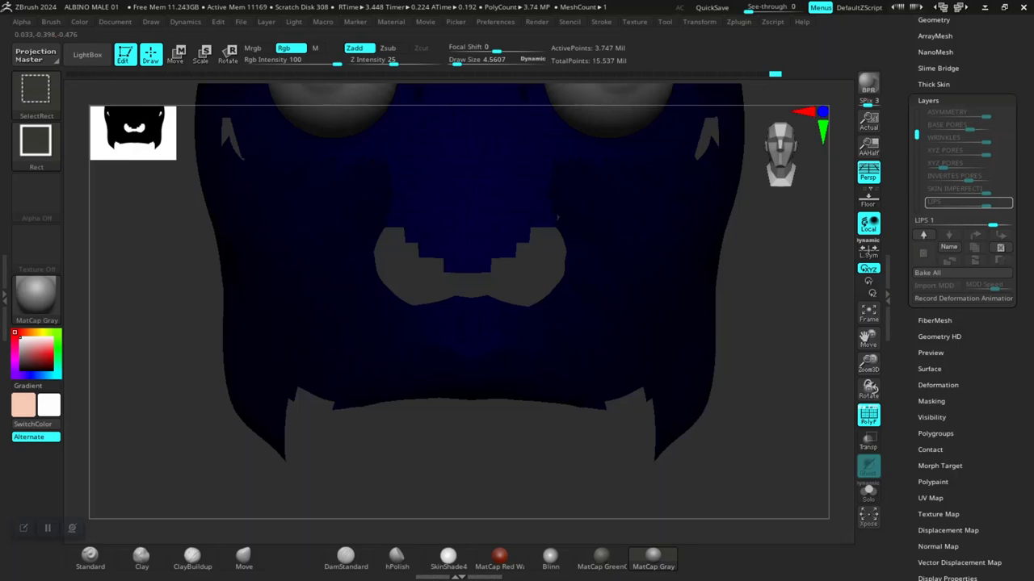
pyautogui.keyDown('ctrl'); pyautogui.keyDown('shift'); pyautogui.click(762, 345); pyautogui.keyUp('shift'); pyautogui.keyUp('ctrl')
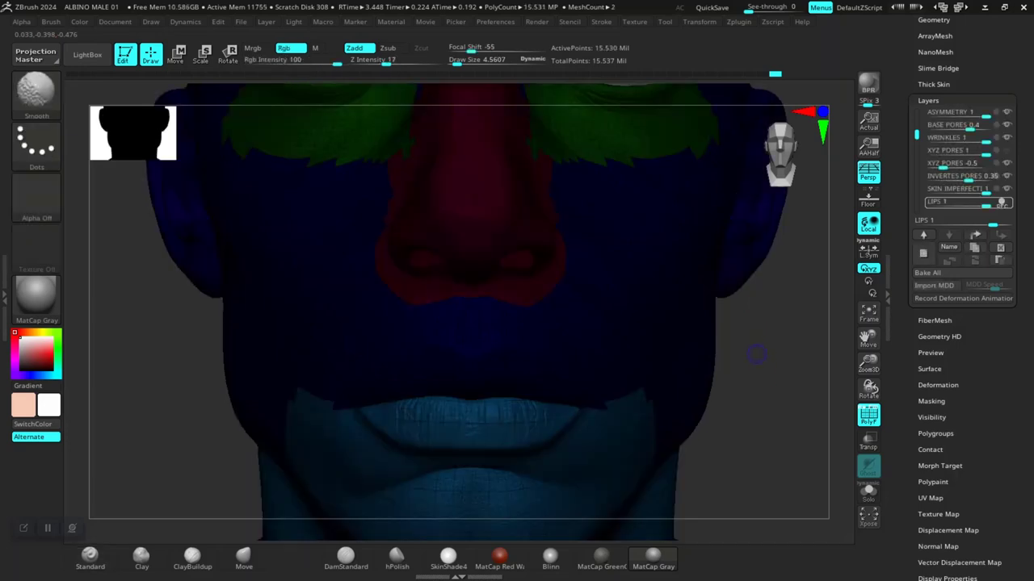
# Step: Hide the polyframe and invert the mask so the upper lip and cheek polygroup is editable
pyautogui.hotkey('shift', 'f')
pyautogui.moveTo(760, 443); pyautogui.dragTo(722, 420)
pyautogui.scroll(4, 760, 427)
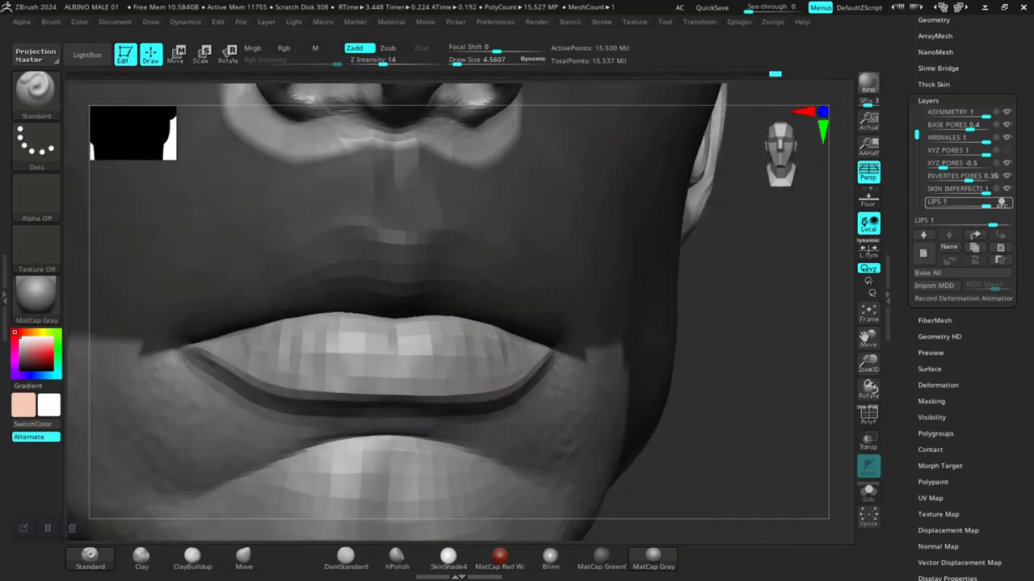
pyautogui.keyDown('ctrl'); pyautogui.click(741, 418); pyautogui.keyUp('ctrl')
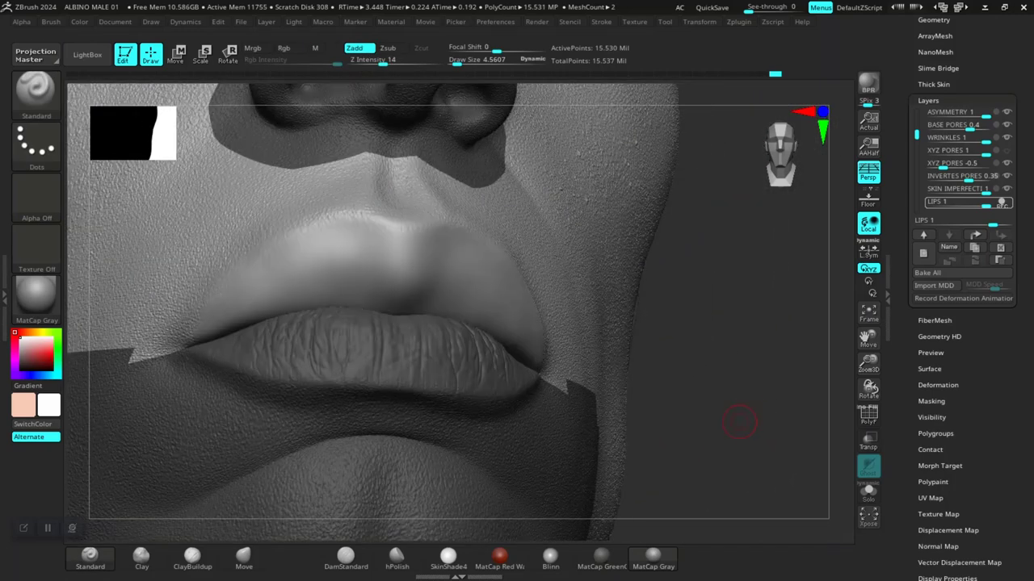
# Step: Lasso-mask the cheeks and upper face around the upper lip from the side profile
pyautogui.keyDown('shift'); pyautogui.moveTo(747, 422); pyautogui.dragTo(370, 273); pyautogui.keyUp('shift')
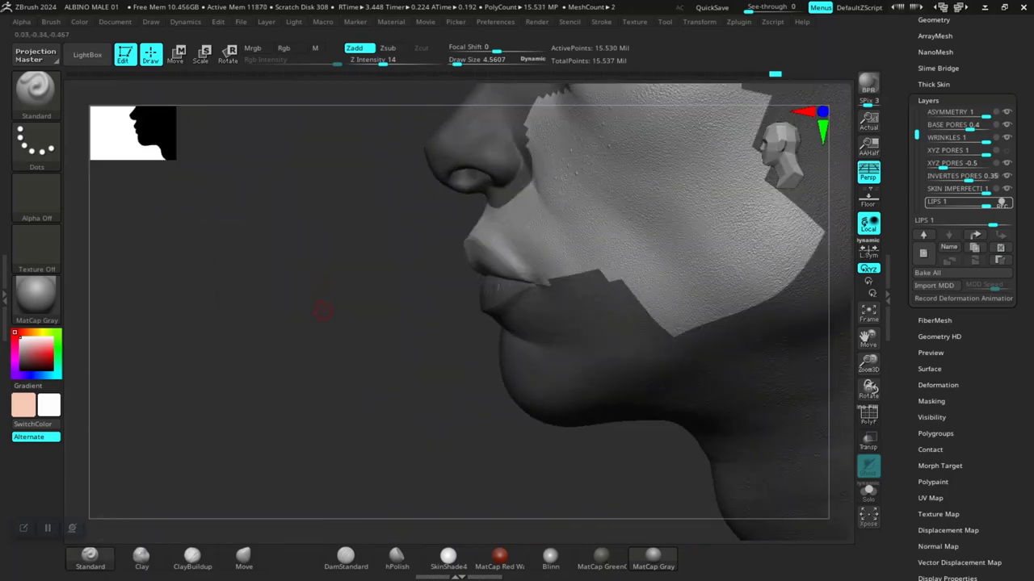
pyautogui.moveTo(323, 311); pyautogui.dragTo(229, 291)
pyautogui.moveTo(266, 113)
pyautogui.keyDown('ctrl'); pyautogui.mouseDown()
pyautogui.moveTo(240, 171)
pyautogui.moveTo(267, 221)
pyautogui.moveTo(382, 279)
pyautogui.moveTo(457, 335)
pyautogui.moveTo(755, 178)
pyautogui.moveTo(323, 93)
pyautogui.mouseUp(); pyautogui.keyUp('ctrl')
pyautogui.moveTo(259, 310); pyautogui.dragTo(412, 317)
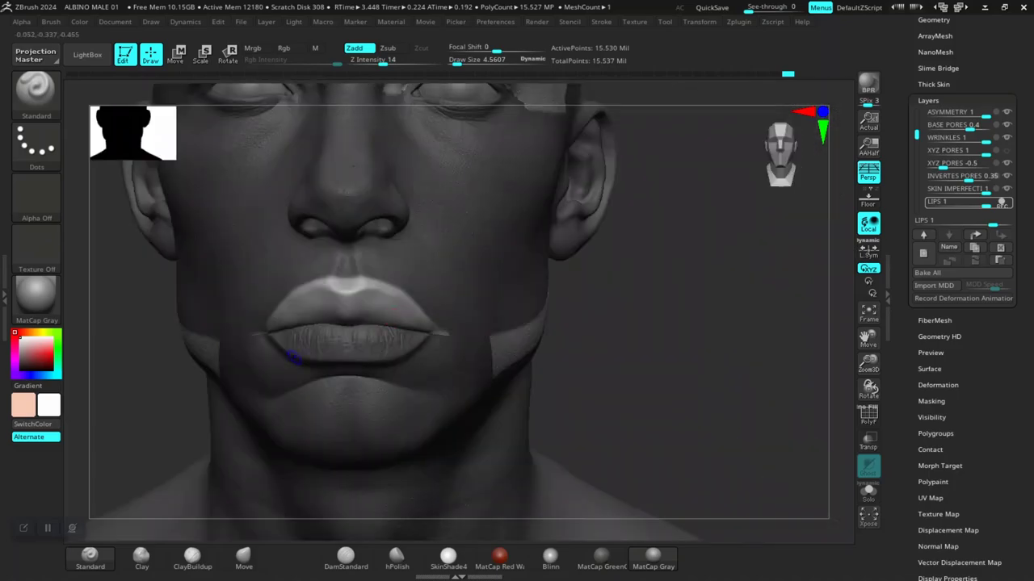
# Step: Refine the lasso mask along the upper lip's border and mask the remaining jaw patches from the opposite profile
pyautogui.moveTo(564, 342)
pyautogui.mouseDown()
pyautogui.moveTo(682, 338)
pyautogui.moveTo(703, 397)
pyautogui.mouseUp()
pyautogui.moveTo(579, 318); pyautogui.dragTo(624, 313)
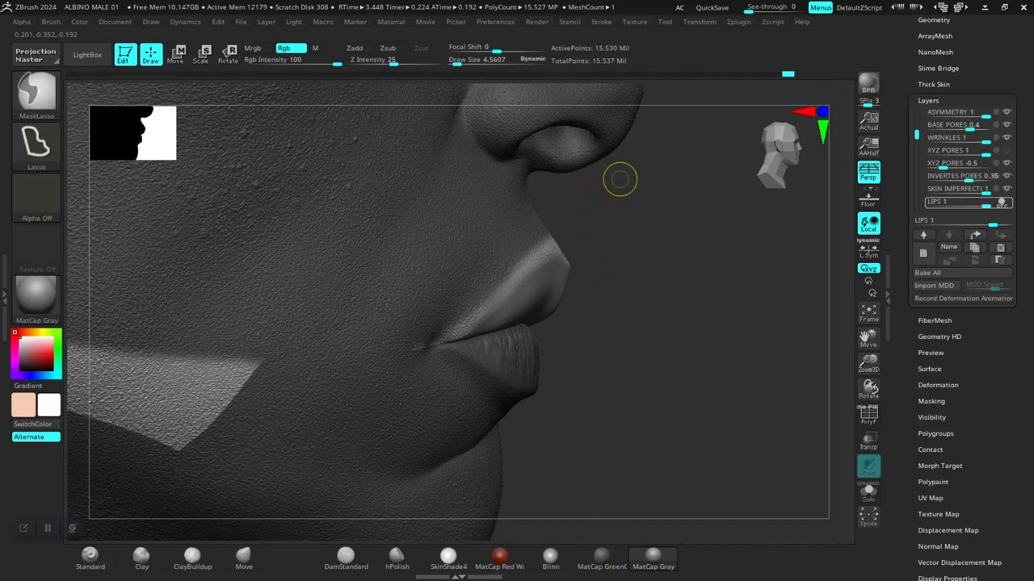
pyautogui.moveTo(634, 178)
pyautogui.keyDown('ctrl'); pyautogui.mouseDown()
pyautogui.moveTo(632, 224)
pyautogui.moveTo(556, 240)
pyautogui.moveTo(464, 331)
pyautogui.moveTo(279, 323)
pyautogui.moveTo(279, 173)
pyautogui.moveTo(266, 173)
pyautogui.mouseUp(); pyautogui.keyUp('ctrl')
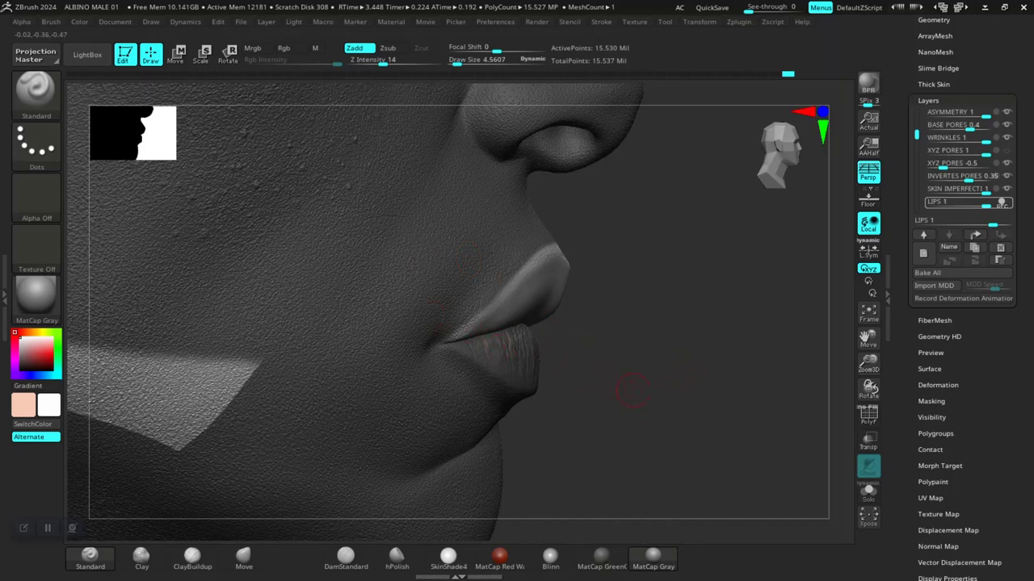
pyautogui.keyDown('alt'); pyautogui.moveTo(631, 391); pyautogui.dragTo(624, 331); pyautogui.keyUp('alt')
pyautogui.moveTo(377, 225)
pyautogui.keyDown('ctrl'); pyautogui.mouseDown()
pyautogui.moveTo(431, 273)
pyautogui.moveTo(340, 440)
pyautogui.moveTo(265, 199)
pyautogui.mouseUp(); pyautogui.keyUp('ctrl')
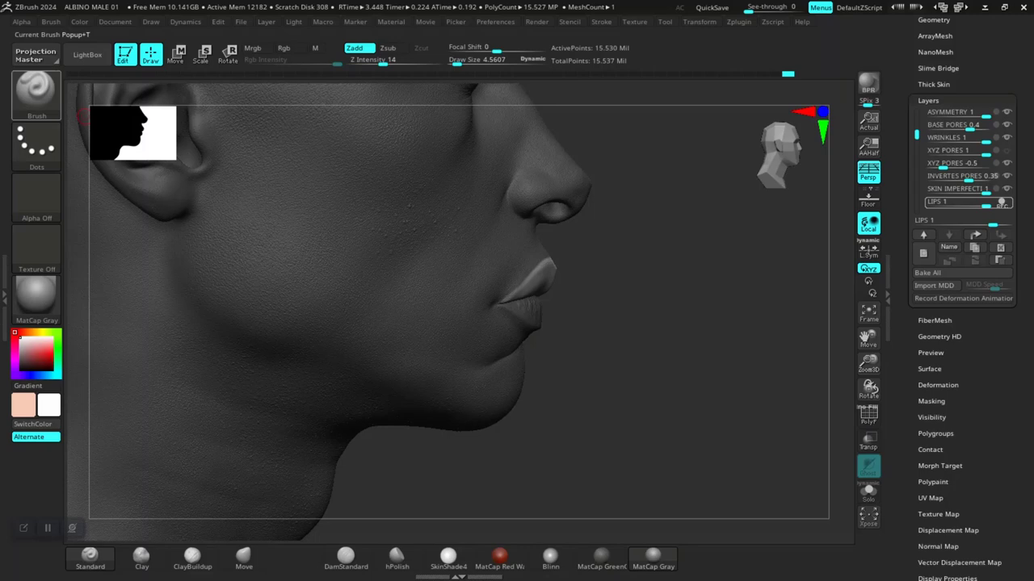
# Step: Load the lipsTop.PSD alpha from the FLIPPED SKIN psd folder in LightBox onto the Standard brush
pyautogui.click(87, 54)
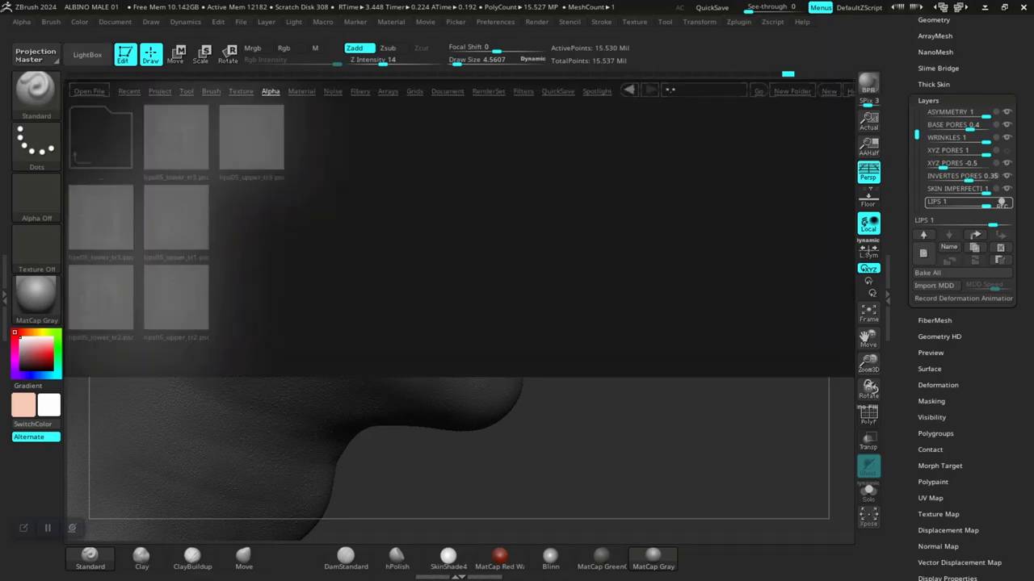
pyautogui.doubleClick(100, 138)
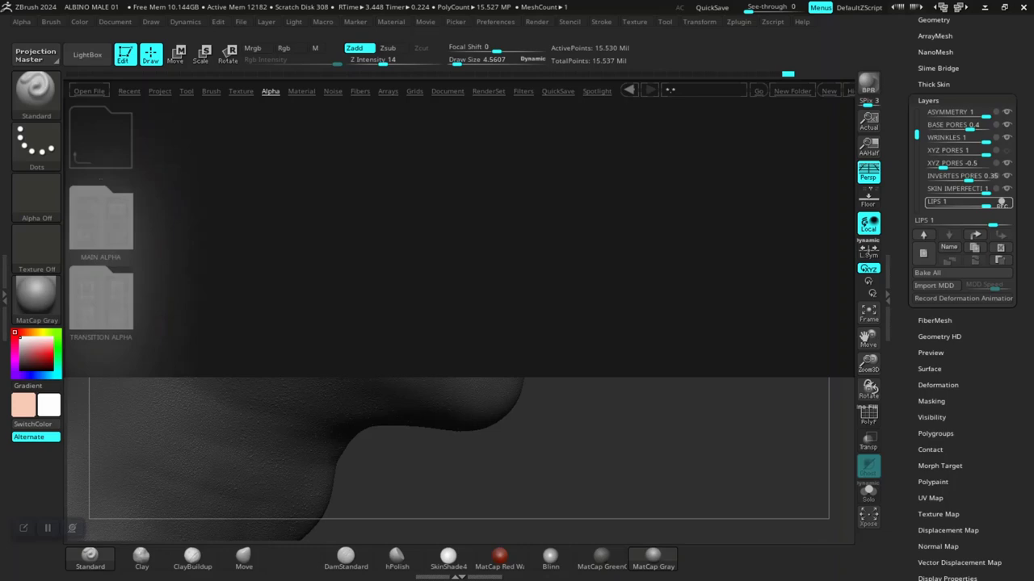
pyautogui.doubleClick(101, 219)
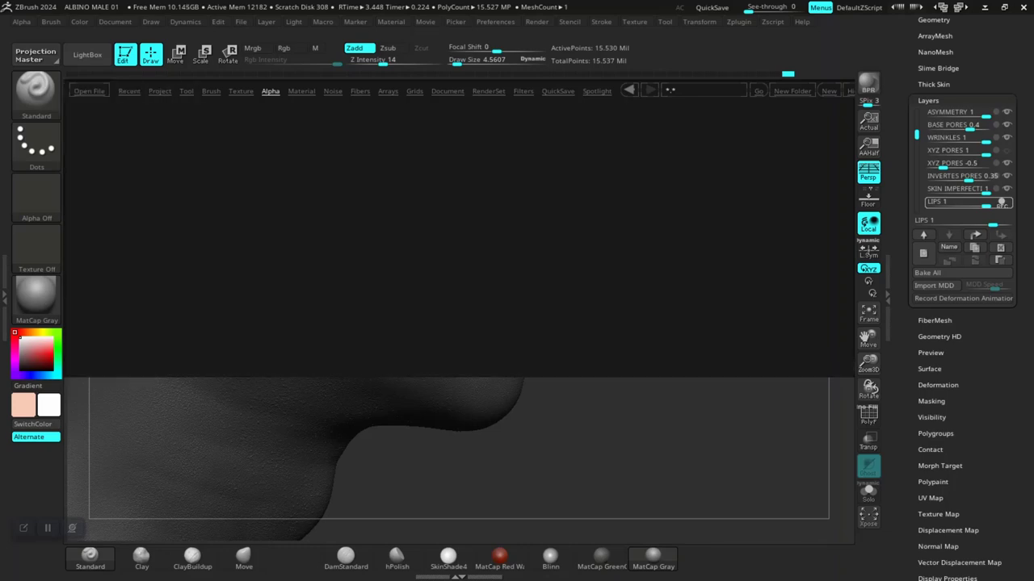
pyautogui.doubleClick(252, 219)
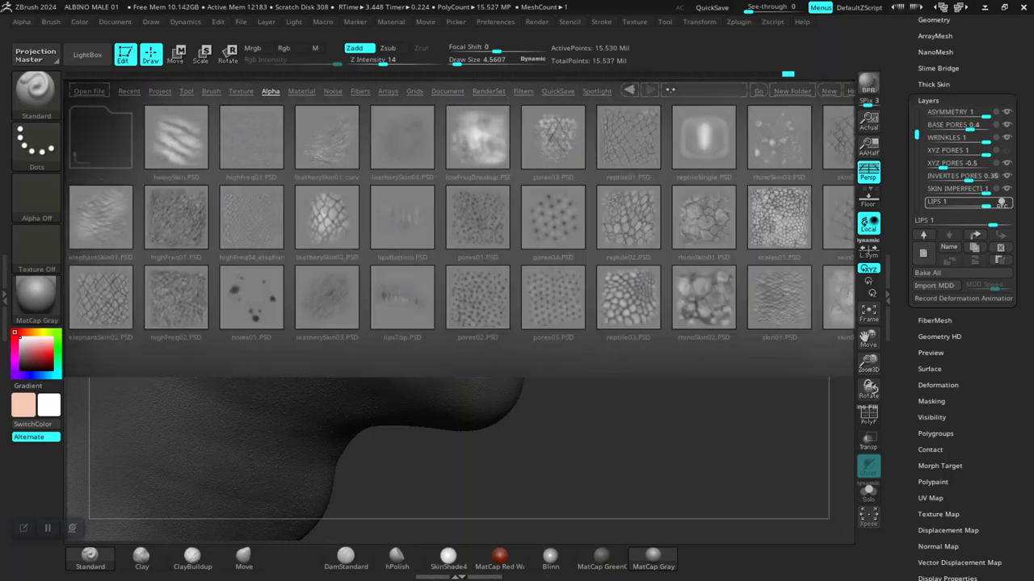
pyautogui.click(414, 300)
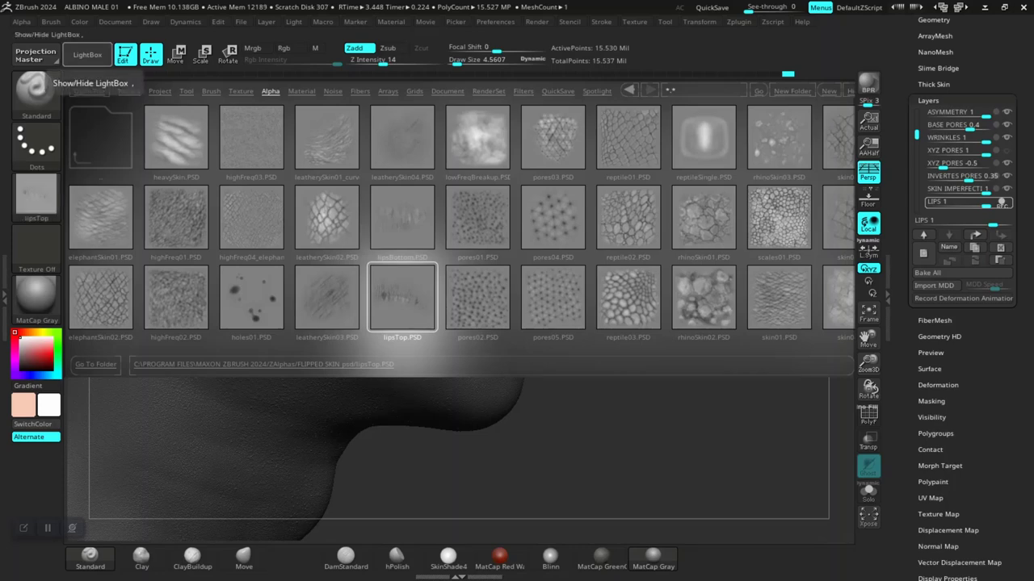
pyautogui.click(87, 55)
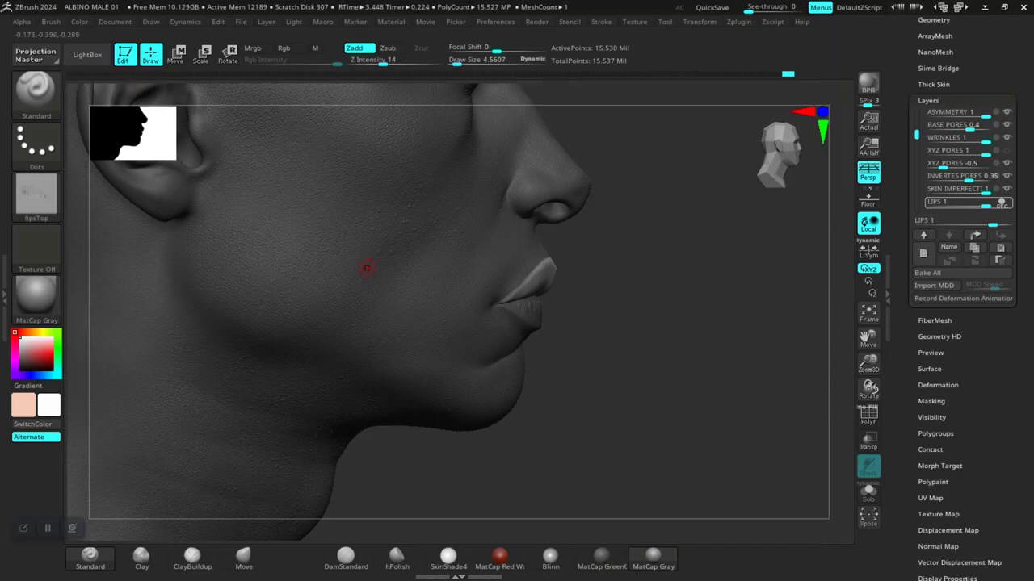
# Step: Bring the upper lip into a close front view and adjust the lipsTop alpha's MidValue and Rf modifiers
pyautogui.moveTo(561, 340); pyautogui.dragTo(289, 366)
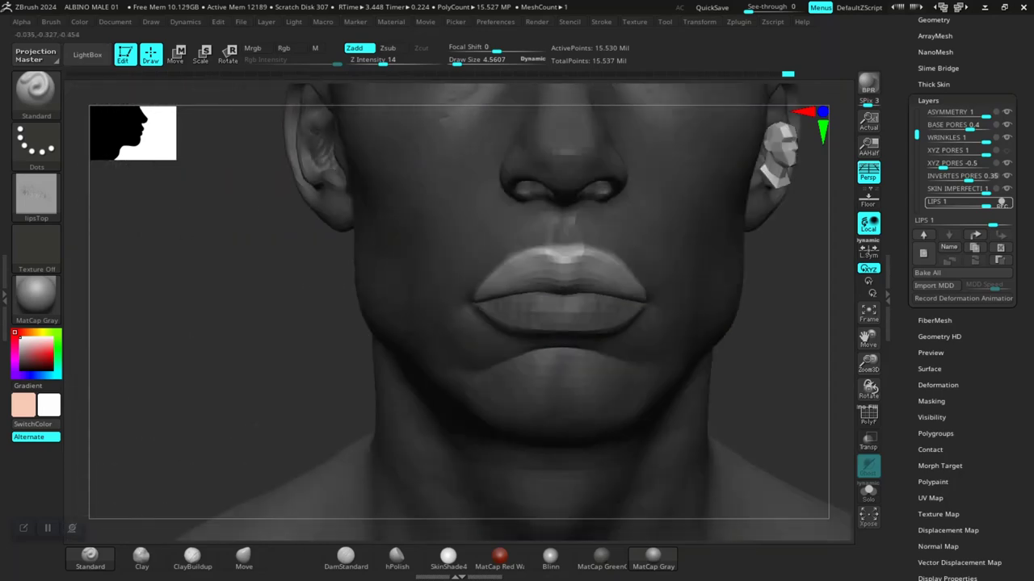
pyautogui.moveTo(217, 351)
pyautogui.keyDown('alt'); pyautogui.mouseDown()
pyautogui.moveTo(168, 404)
pyautogui.moveTo(283, 460)
pyautogui.moveTo(225, 409)
pyautogui.moveTo(110, 363)
pyautogui.moveTo(100, 349)
pyautogui.mouseUp(); pyautogui.keyUp('alt')
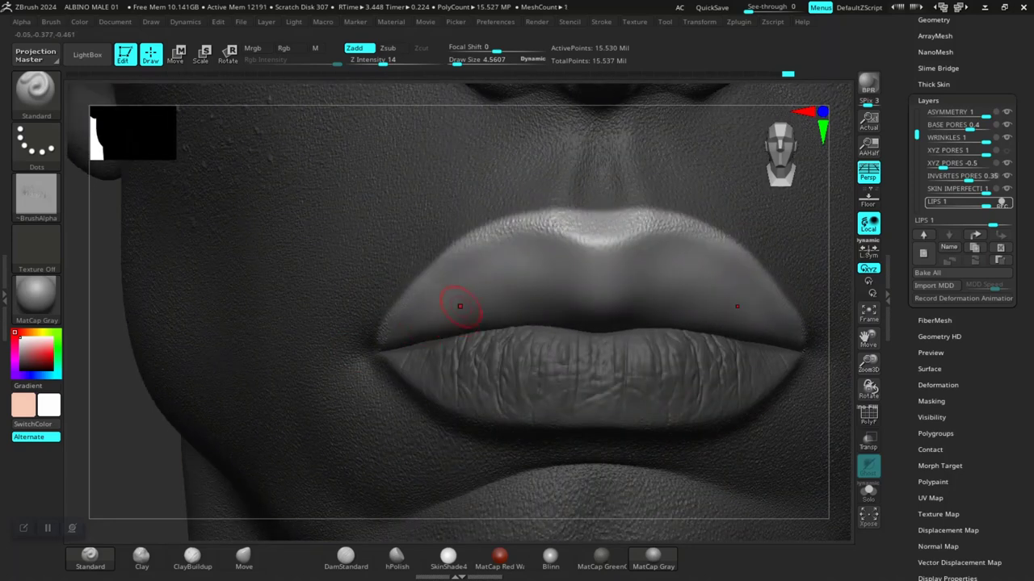
pyautogui.moveTo(164, 457); pyautogui.dragTo(90, 509)
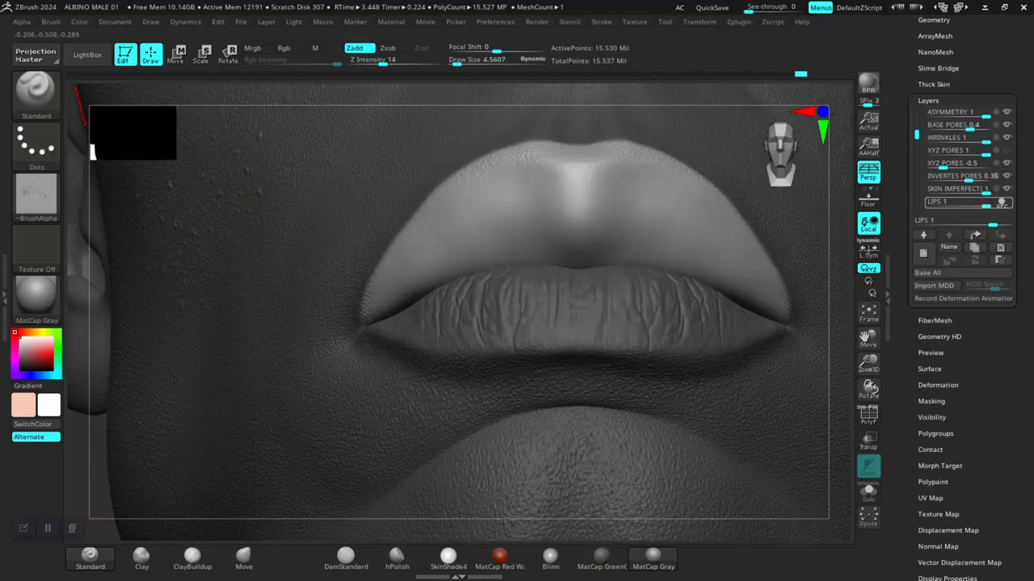
pyautogui.click(21, 22)
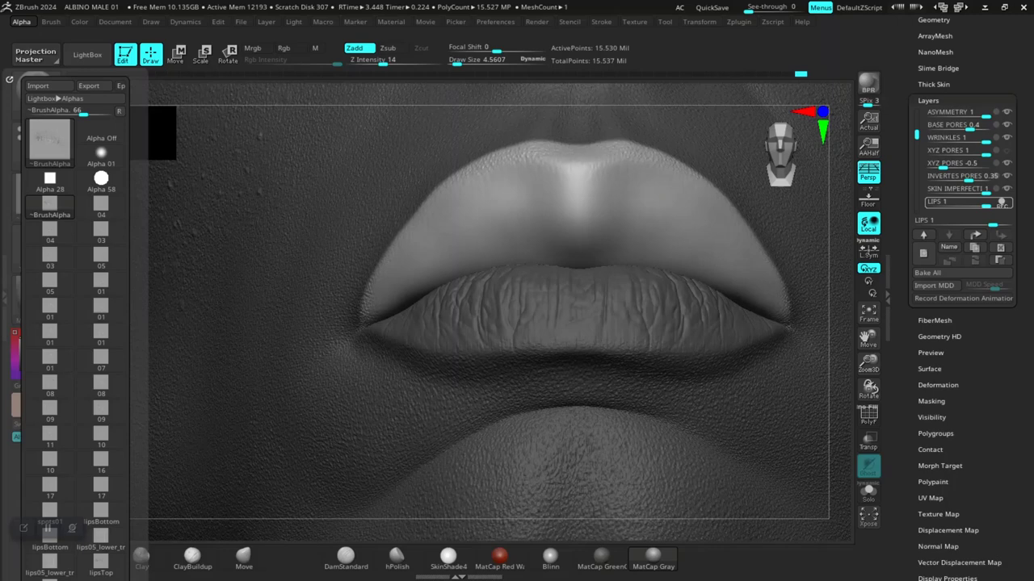
pyautogui.scroll(-10, 75, 399)
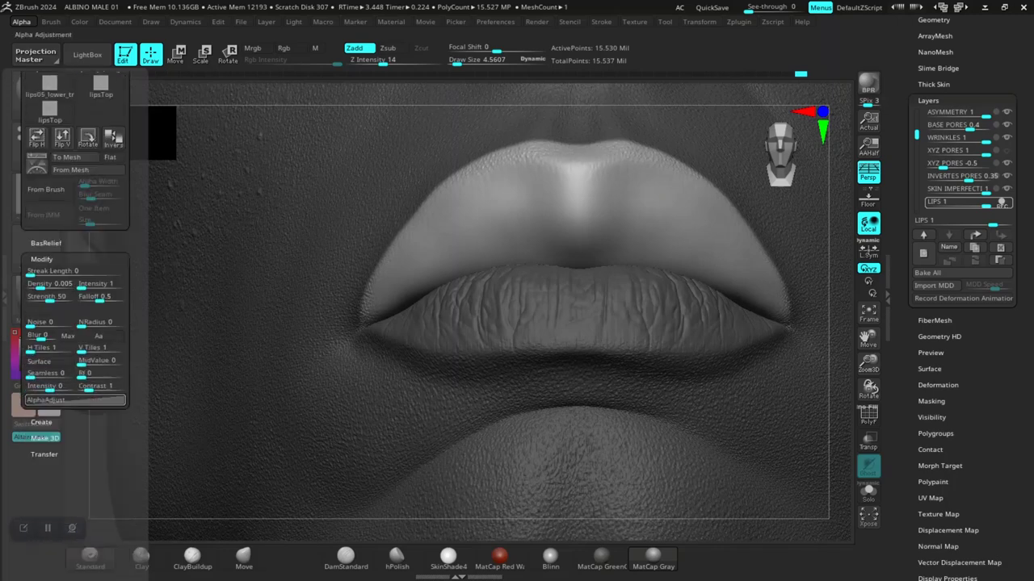
pyautogui.moveTo(82, 377); pyautogui.dragTo(99, 364)
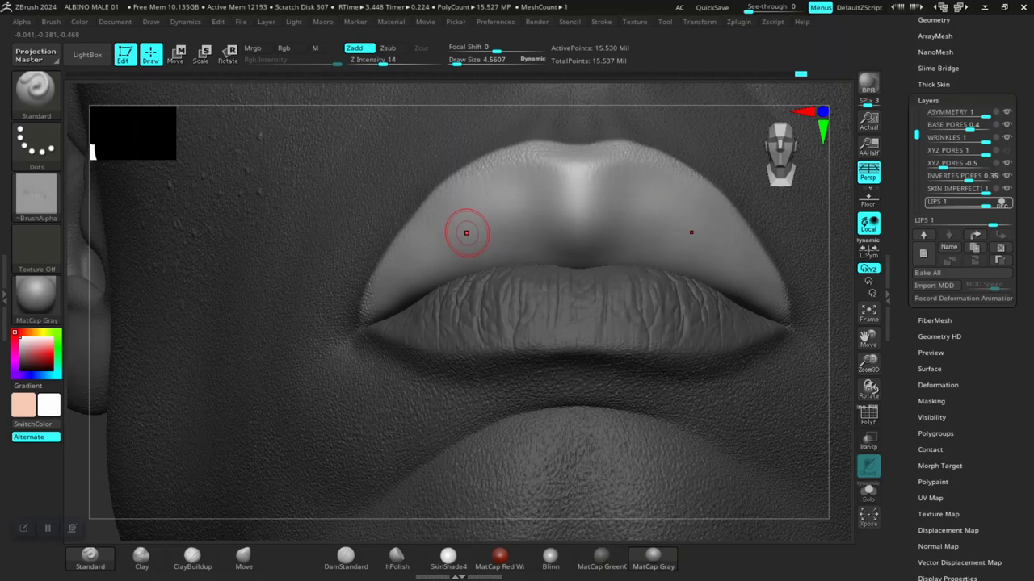
# Step: Set the Standard brush's Z Intensity to 31 and change its stroke type to DragRect
pyautogui.moveTo(388, 62); pyautogui.dragTo(399, 62)
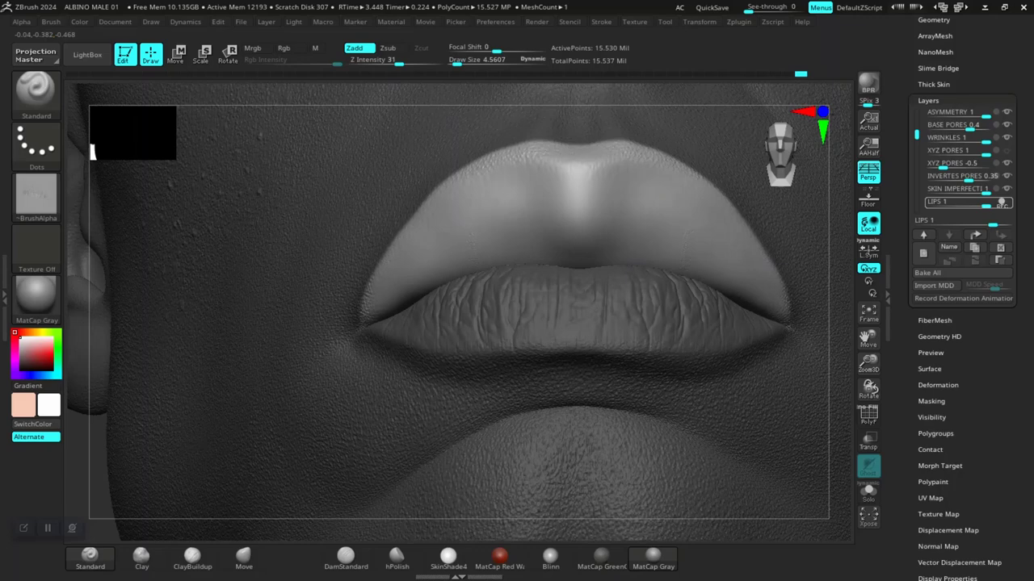
pyautogui.press('ctrl')
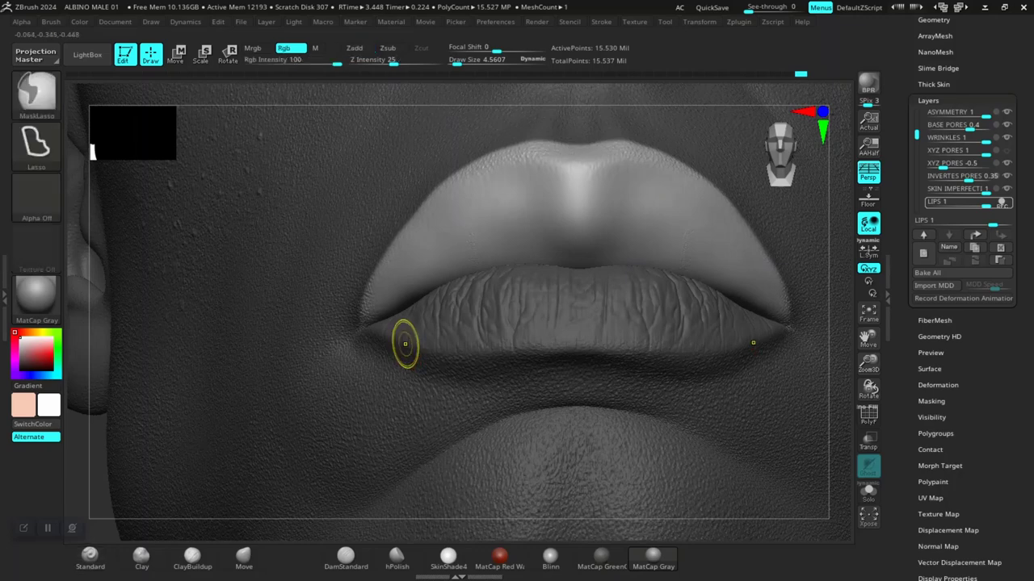
pyautogui.click(37, 145)
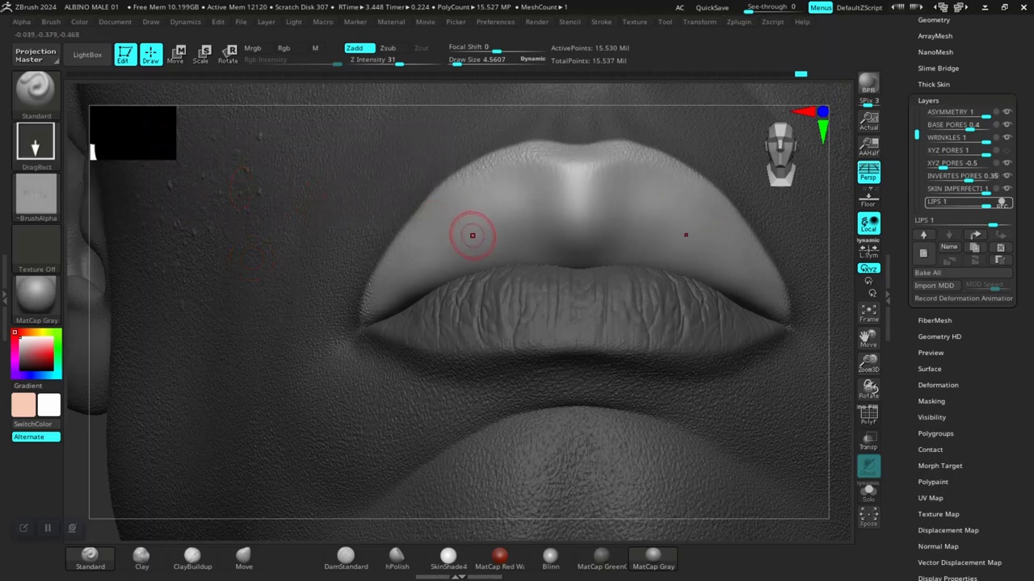
# Step: Try stamping the wrinkle alpha across both halves of the upper lip at Z Intensity 31, and undo the stamps
pyautogui.moveTo(482, 235)
pyautogui.mouseDown()
pyautogui.moveTo(491, 297)
pyautogui.moveTo(502, 302)
pyautogui.mouseUp()
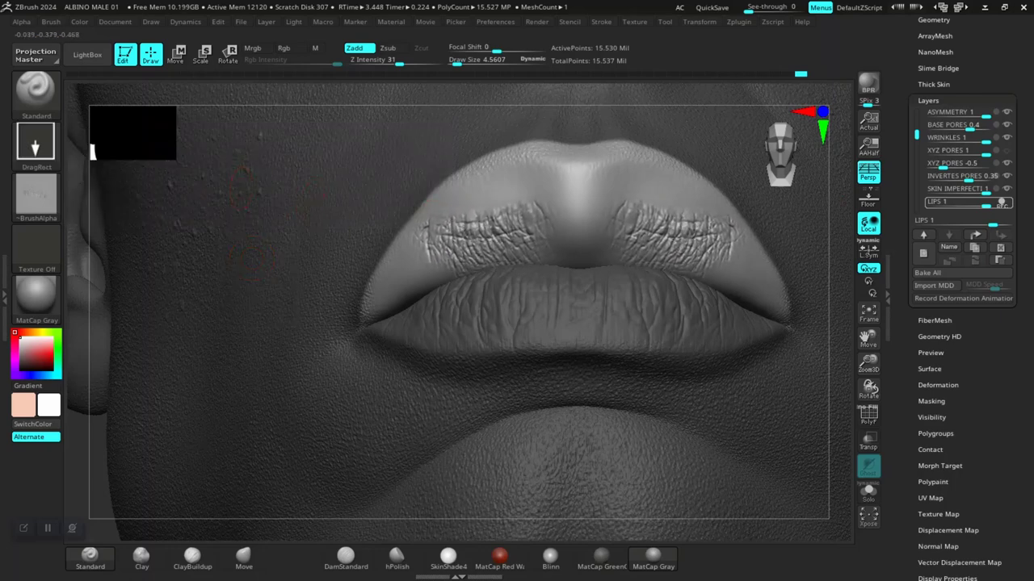
pyautogui.moveTo(525, 258); pyautogui.dragTo(447, 270)
pyautogui.press('ctrl')
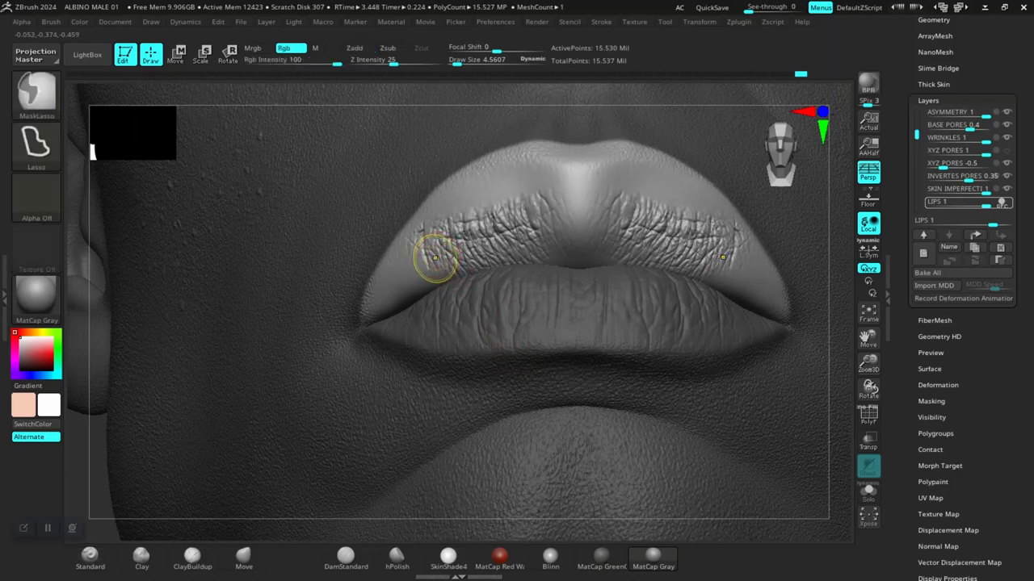
pyautogui.hotkey('ctrl', 'z')
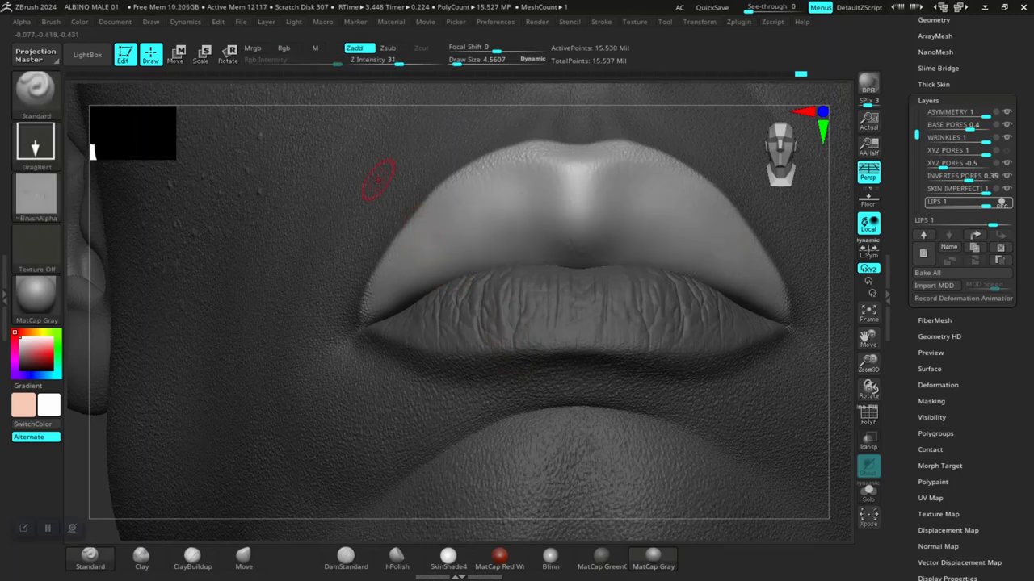
# Step: Set Z Intensity to 30, try stamping wrinkles near the centre and along the sides of the upper lip, and undo them
pyautogui.press('u')
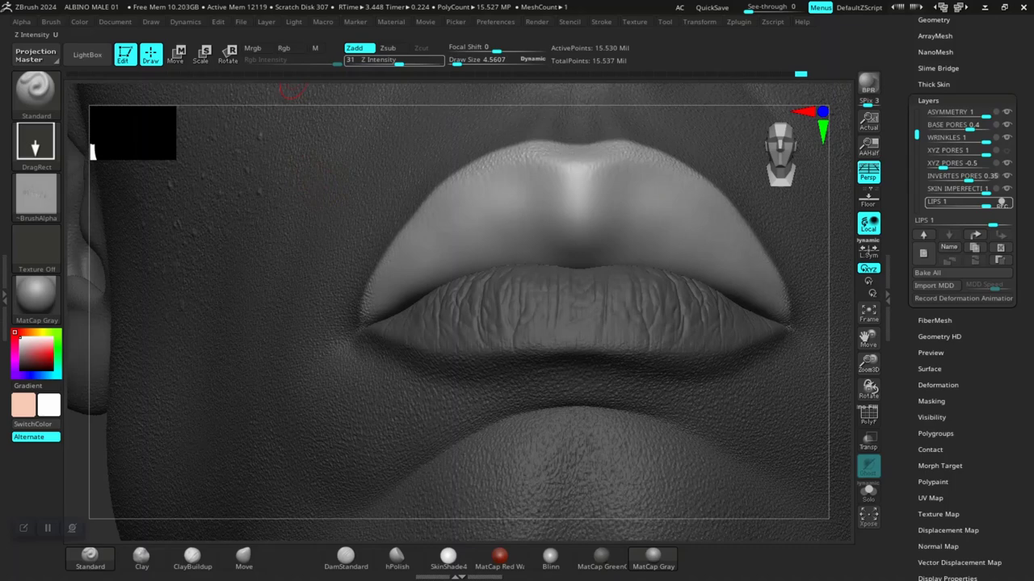
pyautogui.moveTo(396, 61); pyautogui.dragTo(398, 62)
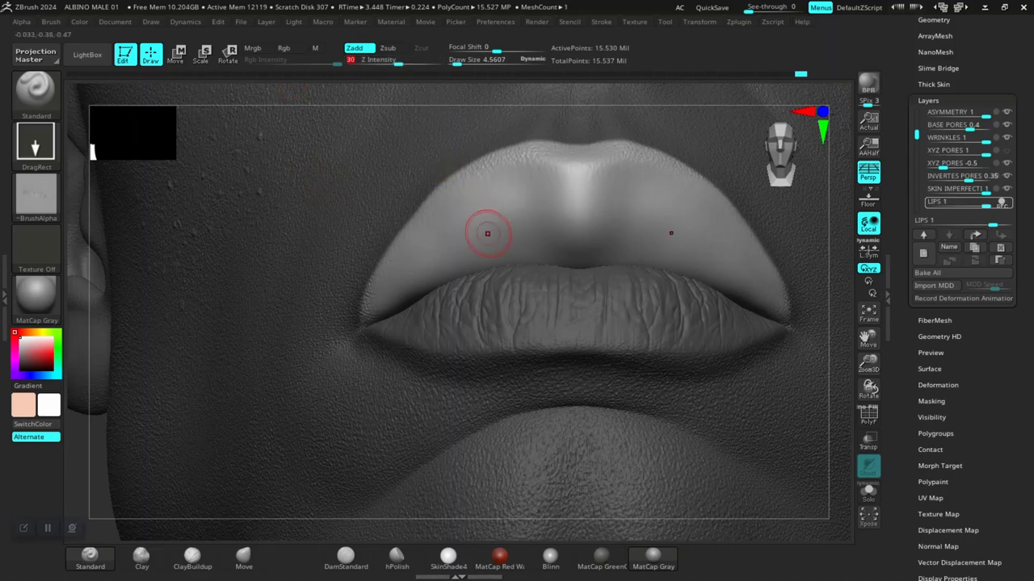
pyautogui.moveTo(509, 217)
pyautogui.mouseDown()
pyautogui.moveTo(521, 276)
pyautogui.moveTo(510, 305)
pyautogui.mouseUp()
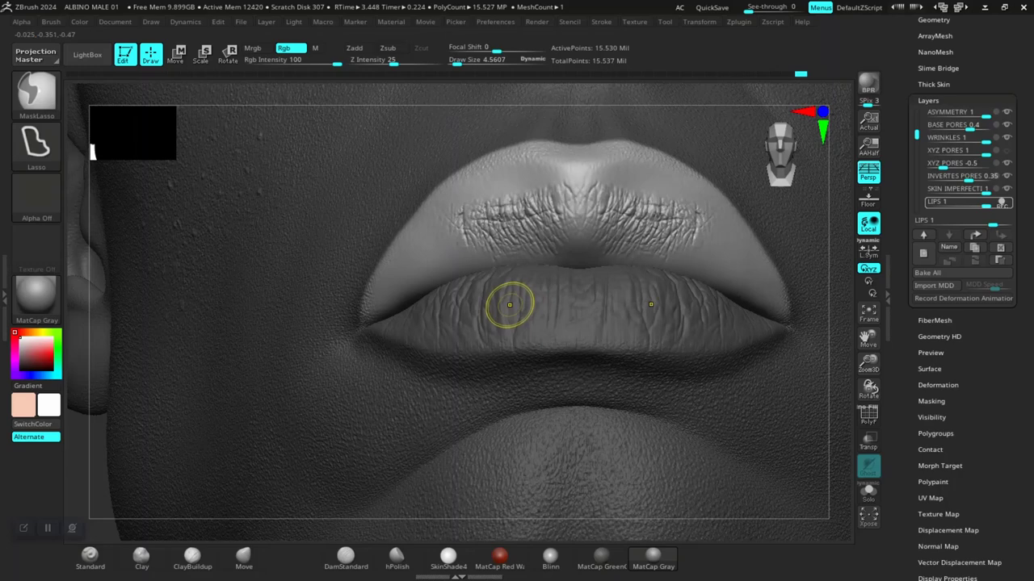
pyautogui.hotkey('ctrl', 'z')
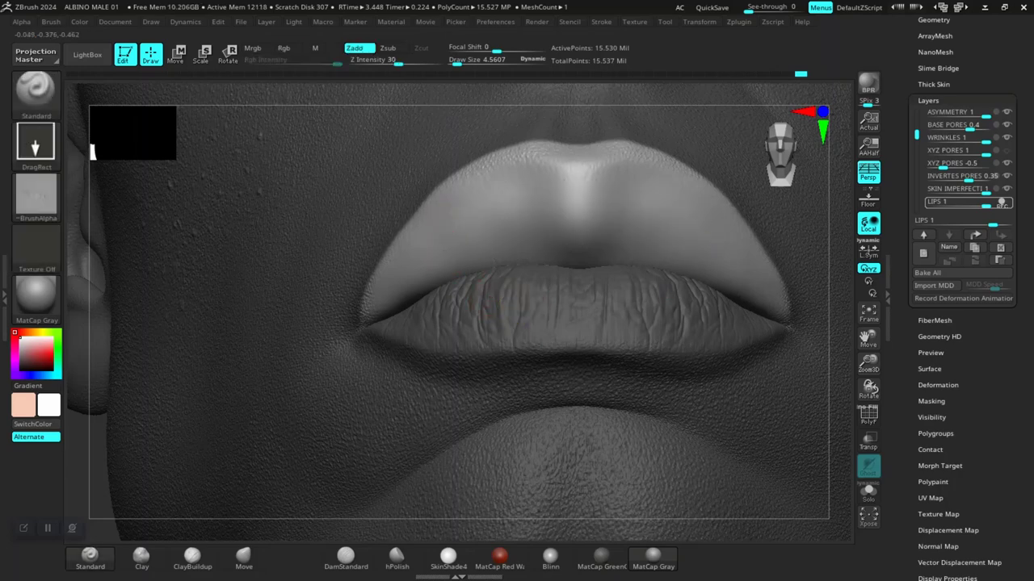
pyautogui.moveTo(455, 248); pyautogui.dragTo(472, 330)
pyautogui.moveTo(497, 218); pyautogui.dragTo(531, 327)
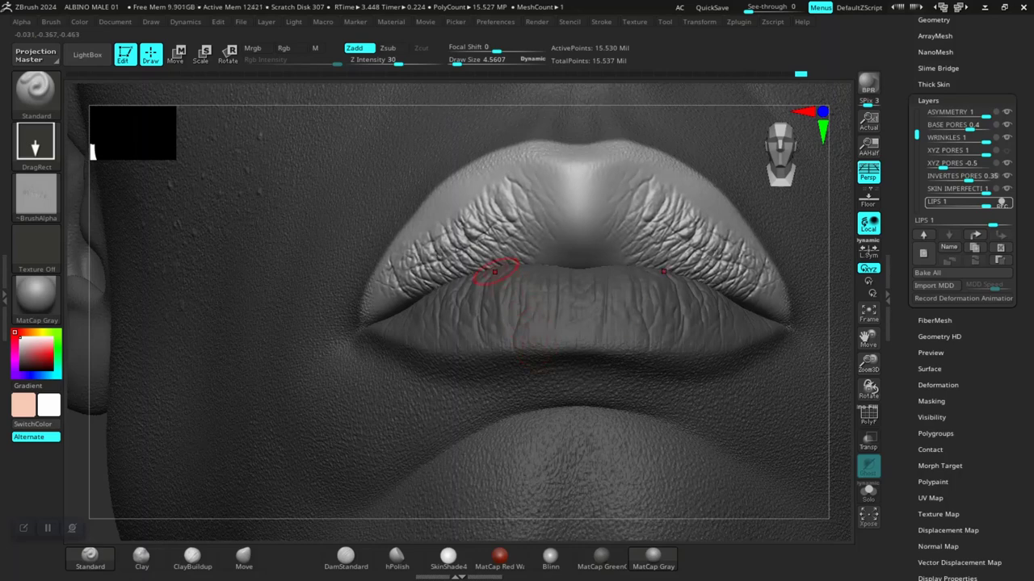
pyautogui.press('ctrl')
pyautogui.hotkey('ctrl', 'z')
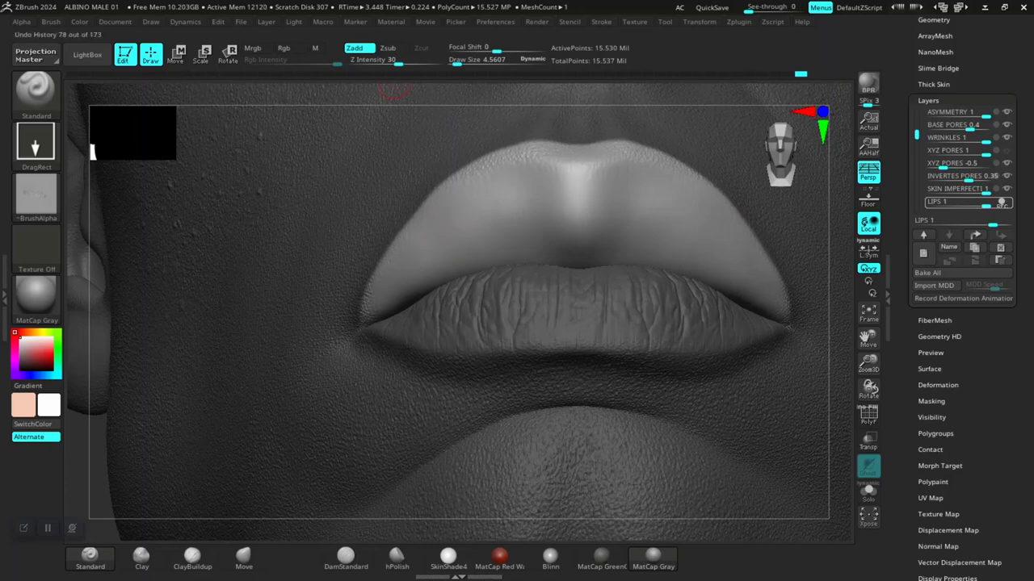
# Step: Set Z Intensity to 25 and stamp the wrinkle alpha symmetrically over both sides of the upper lip up to its border
pyautogui.click(379, 60)
pyautogui.write('27')
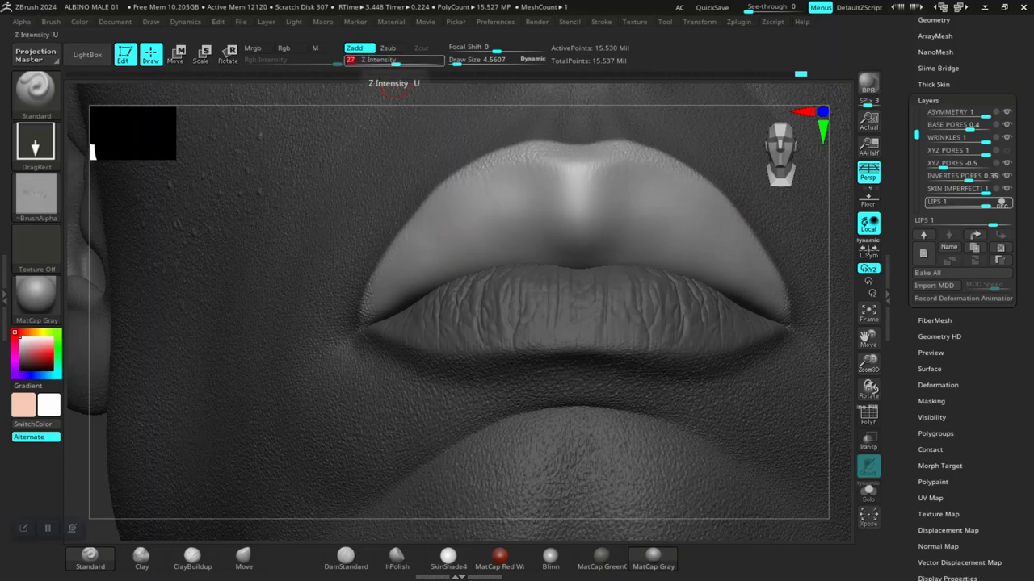
pyautogui.click(393, 62)
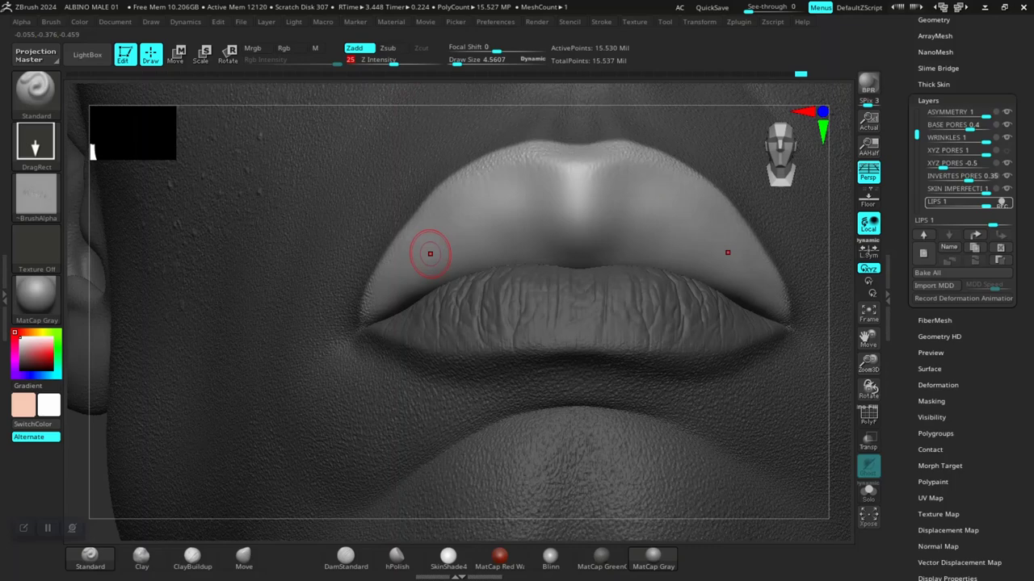
pyautogui.moveTo(429, 245)
pyautogui.mouseDown()
pyautogui.moveTo(481, 228)
pyautogui.moveTo(525, 183)
pyautogui.moveTo(519, 176)
pyautogui.mouseUp()
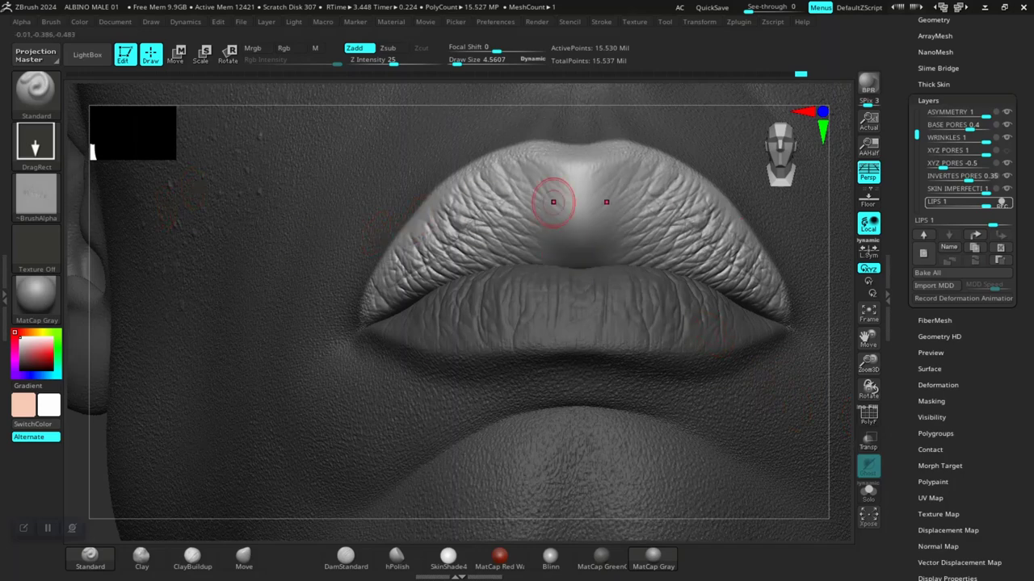
# Step: Stamp the wrinkle alpha over the smooth centre of the upper lip, undoing the first stamp and placing it again slightly higher
pyautogui.moveTo(579, 212); pyautogui.dragTo(584, 291)
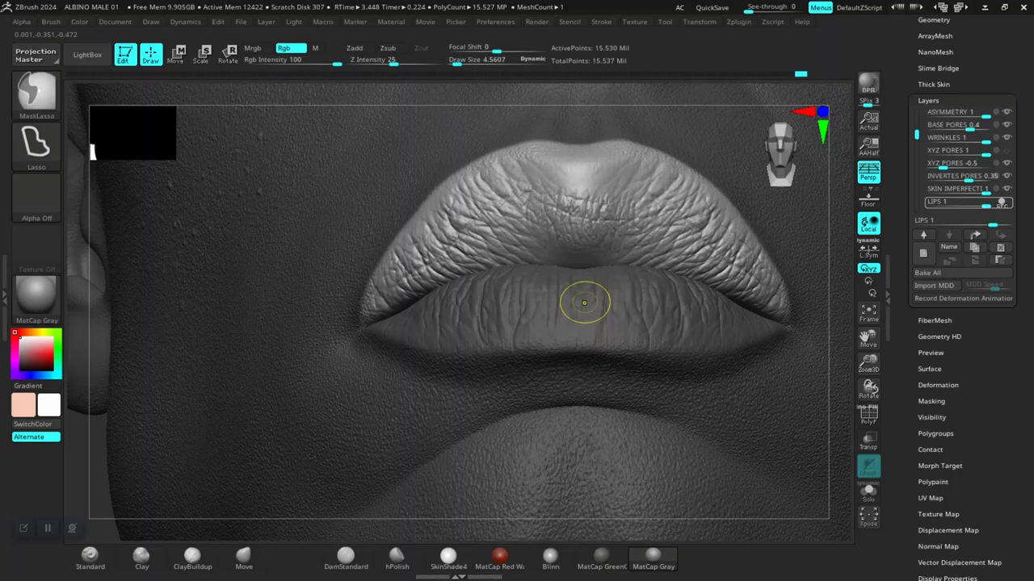
pyautogui.hotkey('ctrl', 'z')
pyautogui.moveTo(574, 195)
pyautogui.mouseDown()
pyautogui.moveTo(575, 233)
pyautogui.moveTo(602, 202)
pyautogui.moveTo(617, 209)
pyautogui.mouseUp()
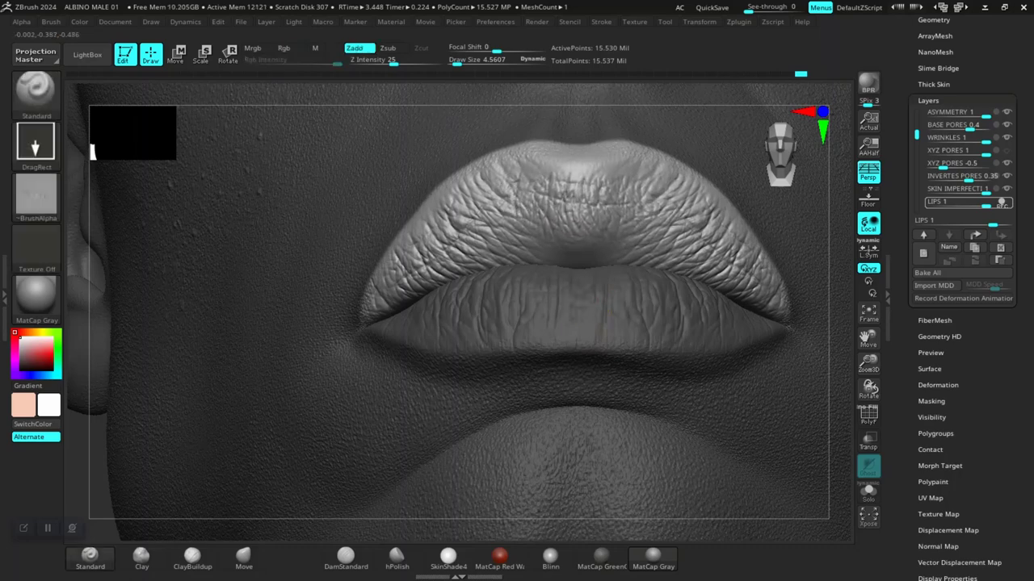
pyautogui.moveTo(603, 302); pyautogui.dragTo(600, 307)
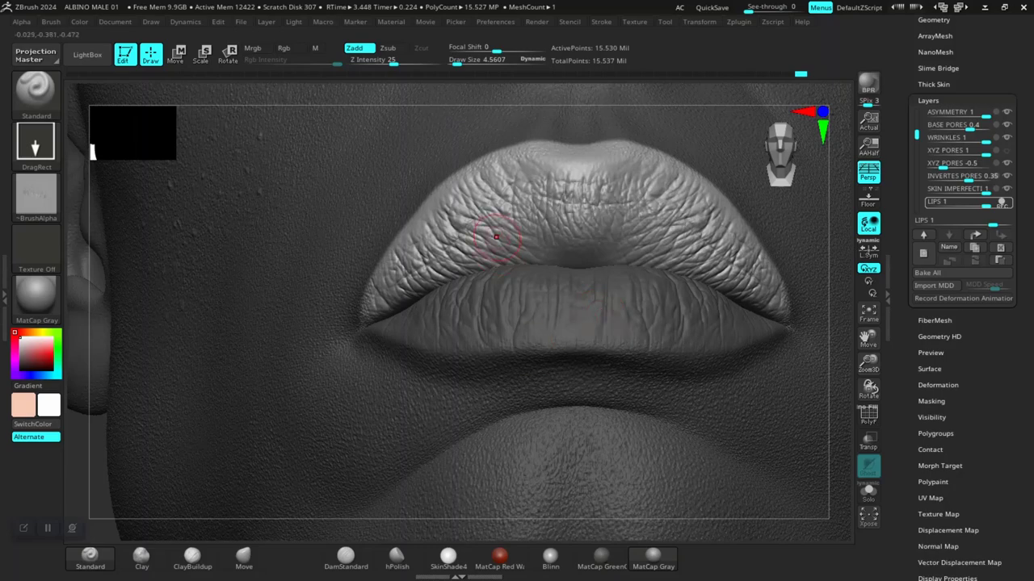
# Step: Switch to the reference image board and examine the close-up photo of slightly parted lips for upper-lip wrinkle direction
pyautogui.hotkey('alt', 'Tab')
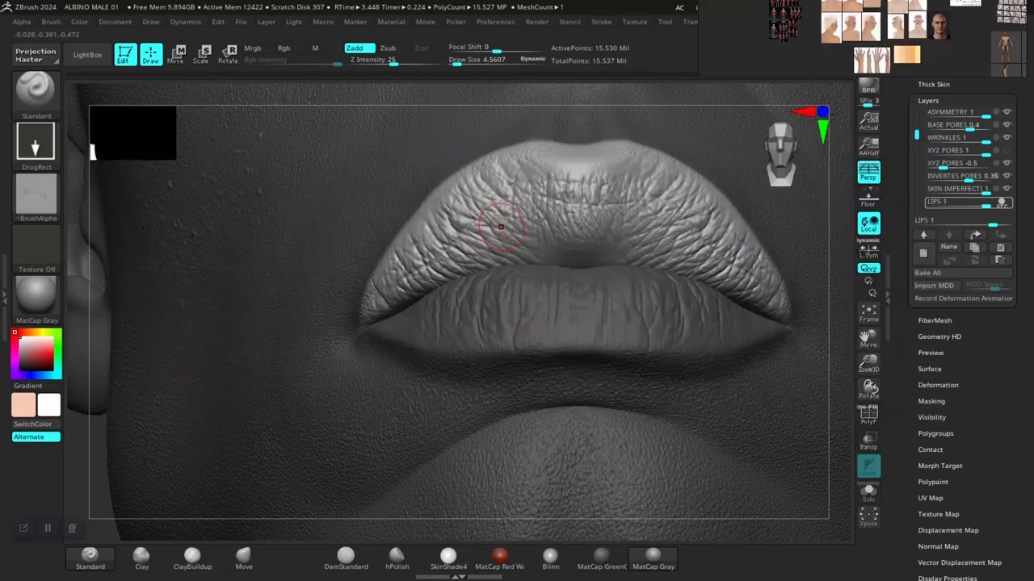
pyautogui.moveTo(830, 8); pyautogui.dragTo(697, 378, button='right')
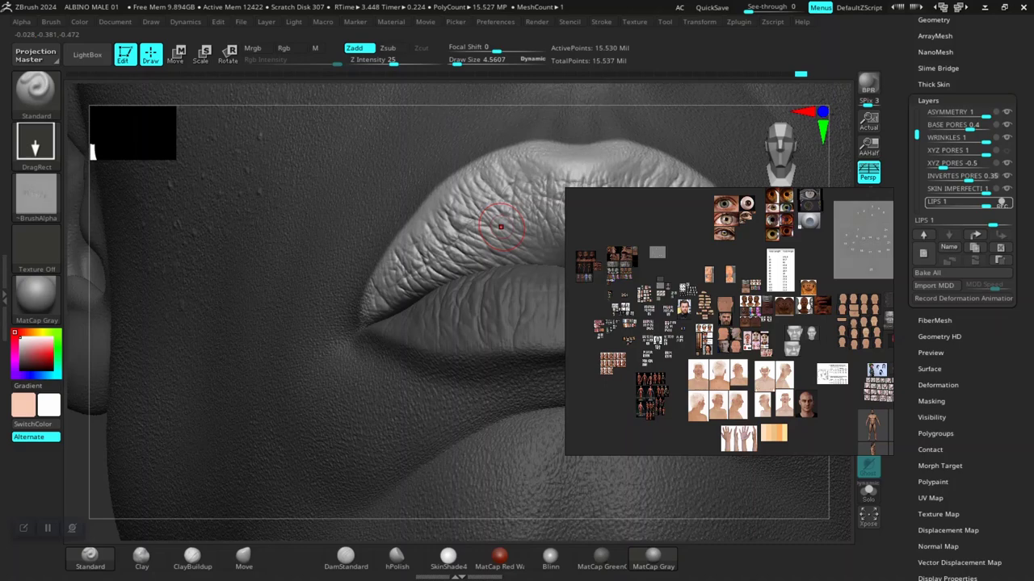
pyautogui.scroll(3, 697, 368)
pyautogui.moveTo(697, 368); pyautogui.dragTo(804, 348, button='middle')
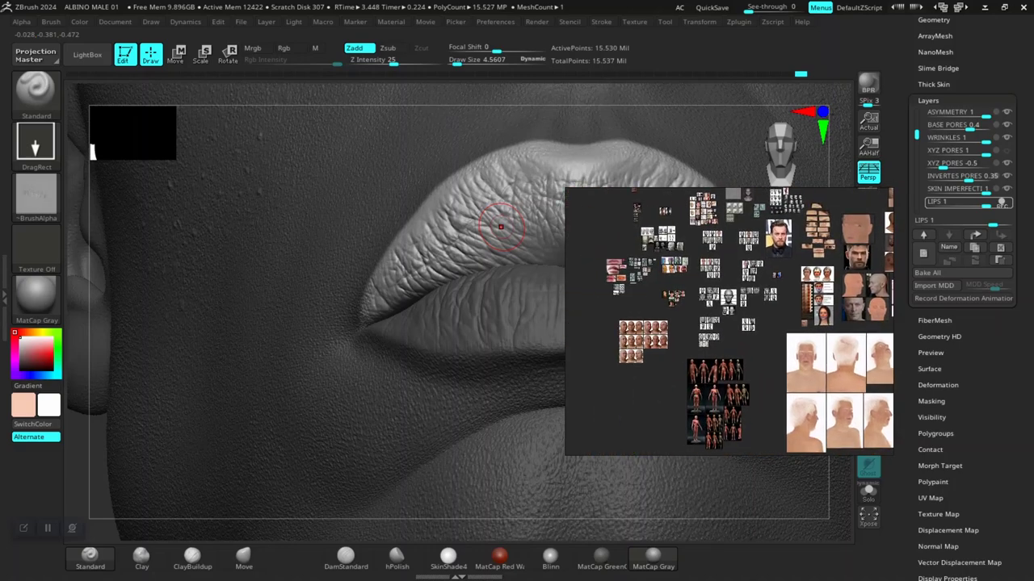
pyautogui.scroll(3, 651, 318)
pyautogui.moveTo(626, 241); pyautogui.dragTo(689, 309, button='middle')
pyautogui.scroll(3, 689, 310)
pyautogui.moveTo(597, 285)
pyautogui.mouseDown(button='middle')
pyautogui.moveTo(638, 302)
pyautogui.moveTo(640, 380)
pyautogui.moveTo(664, 341)
pyautogui.moveTo(667, 245)
pyautogui.moveTo(606, 392)
pyautogui.mouseUp(button='middle')
pyautogui.scroll(9, 639, 303)
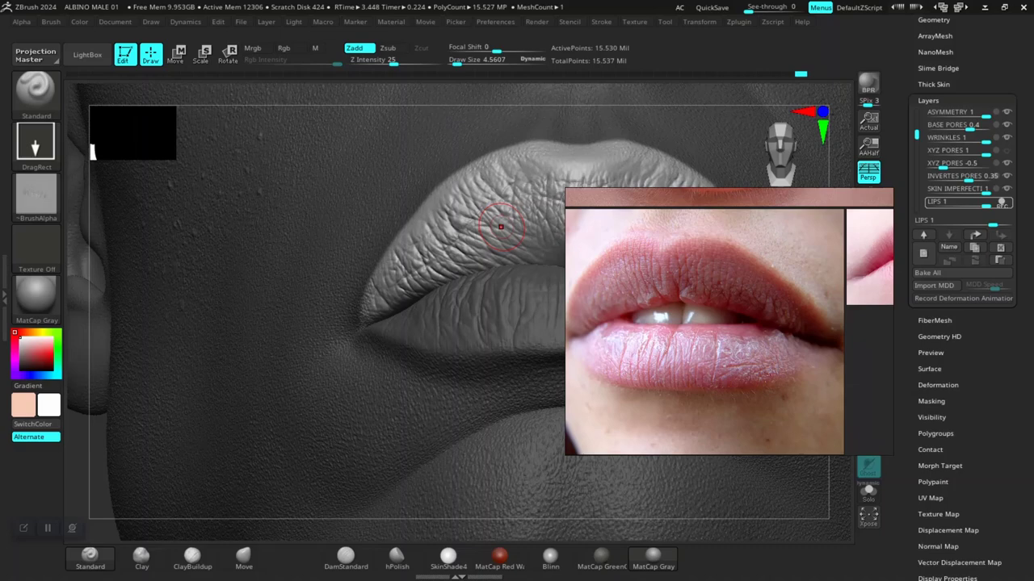
pyautogui.scroll(5, 733, 321)
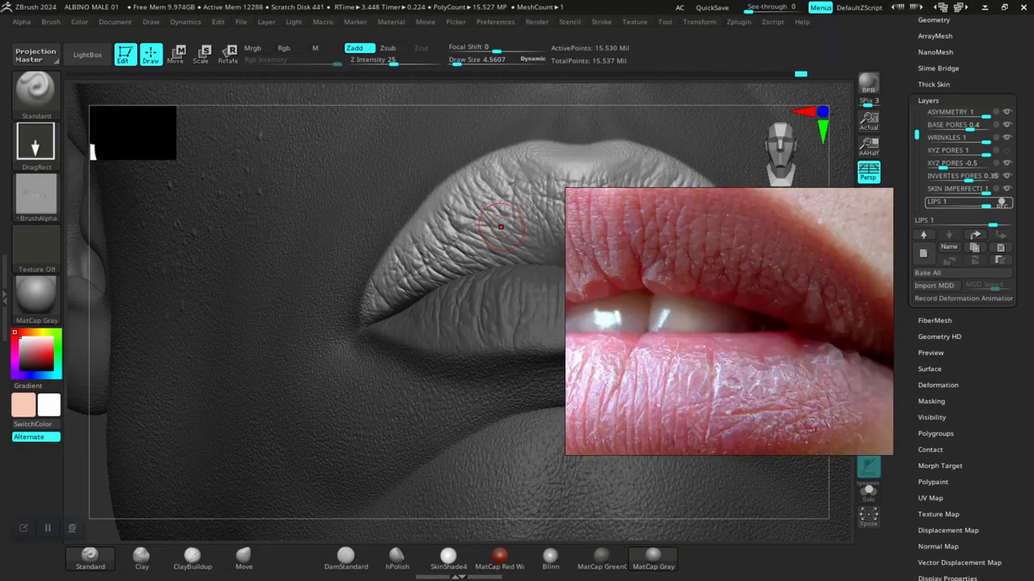
pyautogui.moveTo(711, 319); pyautogui.dragTo(757, 346, button='middle')
pyautogui.moveTo(757, 346); pyautogui.dragTo(896, 341, button='right')
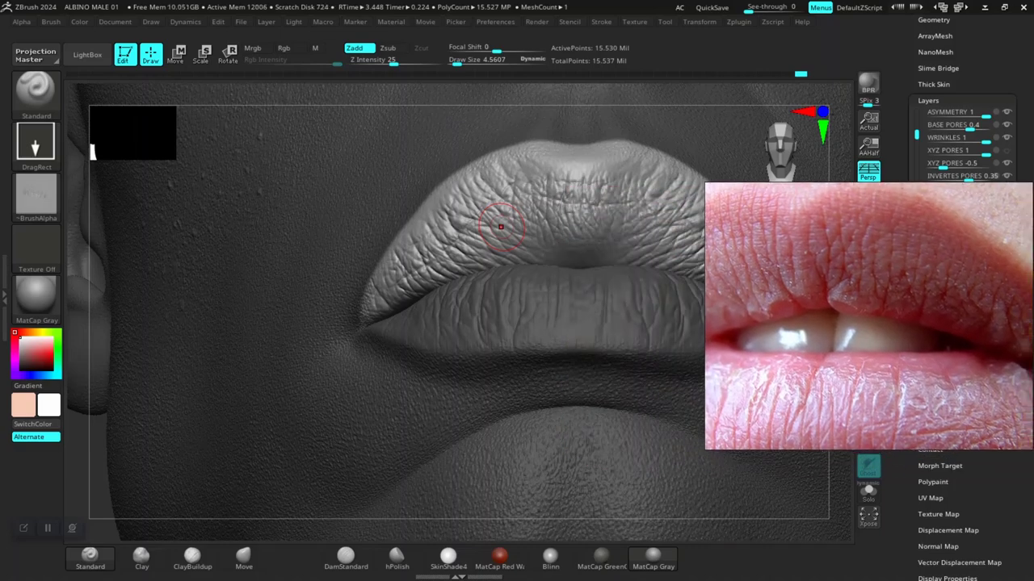
# Step: Compare the sculpted upper lip's wrinkles with the other lip photos on the reference board
pyautogui.moveTo(836, 319); pyautogui.dragTo(671, 315, button='right')
pyautogui.scroll(-6, 671, 315)
pyautogui.moveTo(671, 315); pyautogui.dragTo(582, 334, button='middle')
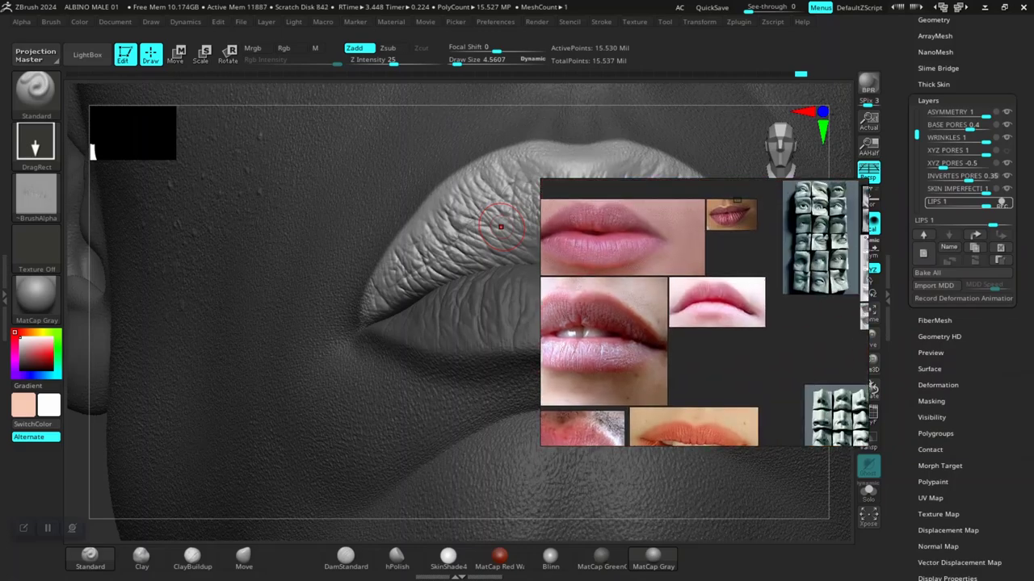
pyautogui.scroll(5, 704, 313)
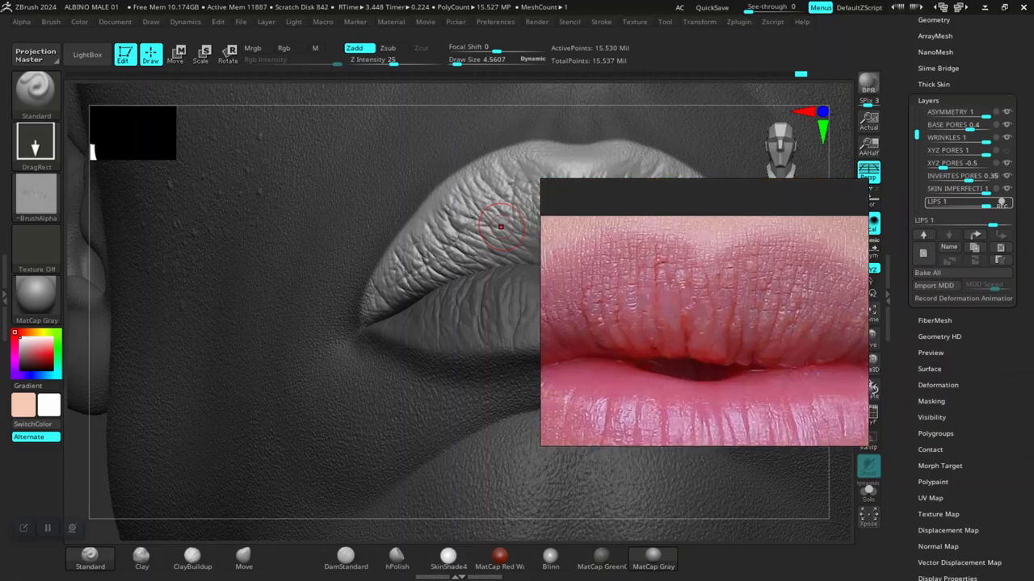
pyautogui.moveTo(703, 314); pyautogui.dragTo(868, 307, button='right')
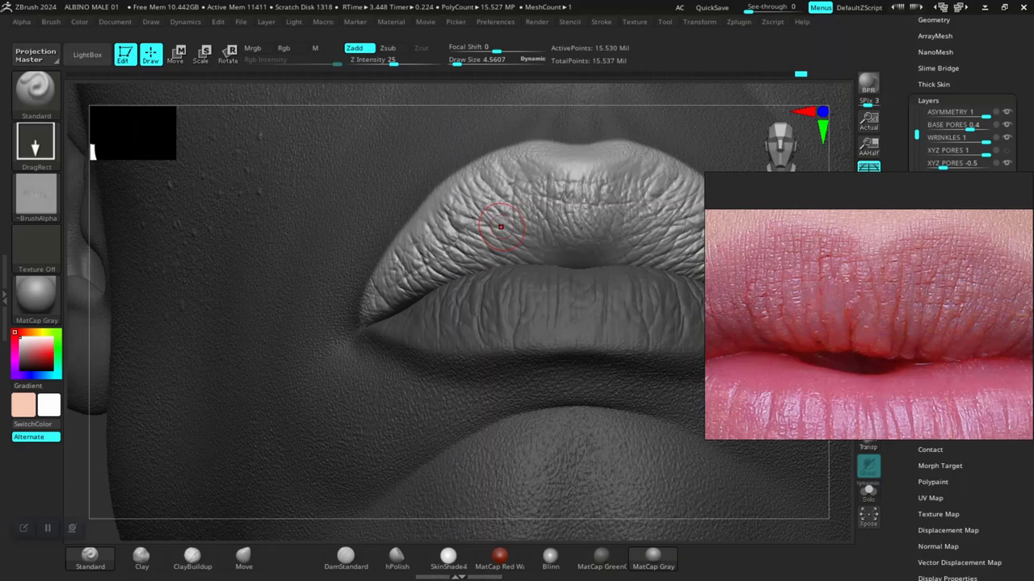
pyautogui.moveTo(866, 339); pyautogui.dragTo(736, 302, button='right')
pyautogui.scroll(-4, 737, 302)
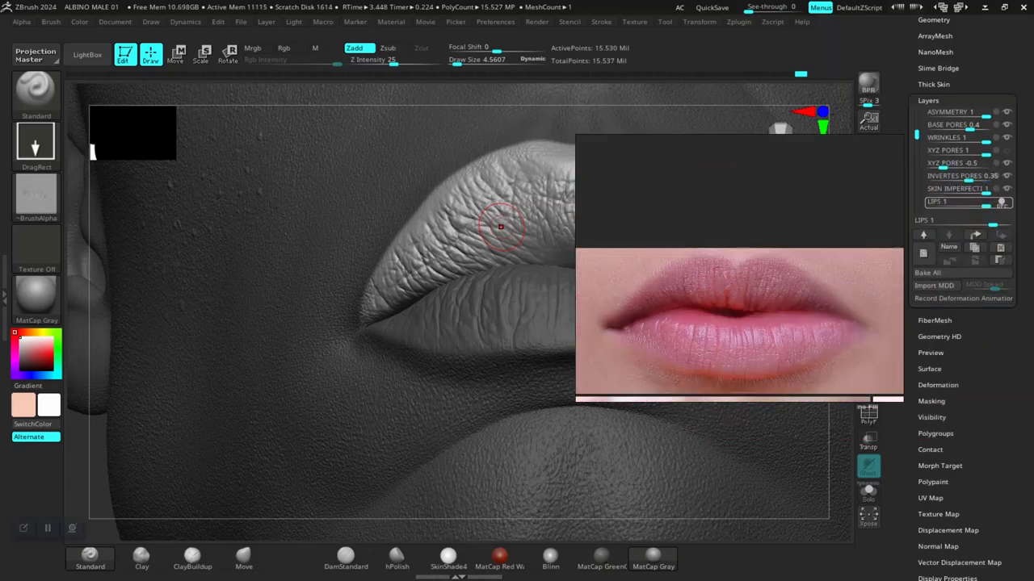
pyautogui.scroll(-4, 738, 323)
pyautogui.scroll(8, 770, 283)
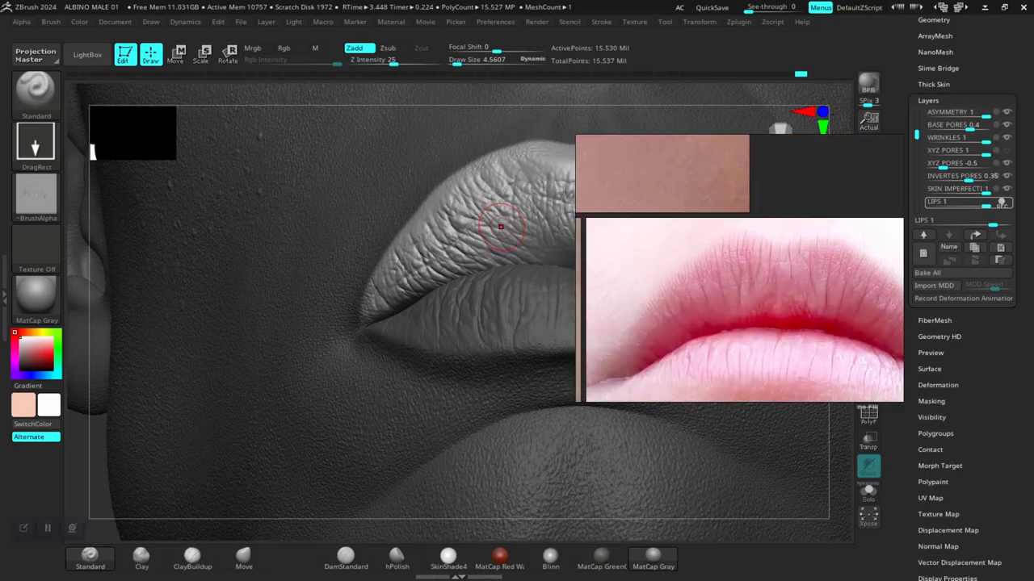
# Step: Move the reference board clear of the mouth and undo the wrinkle stamp over the upper lip's centre
pyautogui.moveTo(771, 283); pyautogui.dragTo(981, 279, button='right')
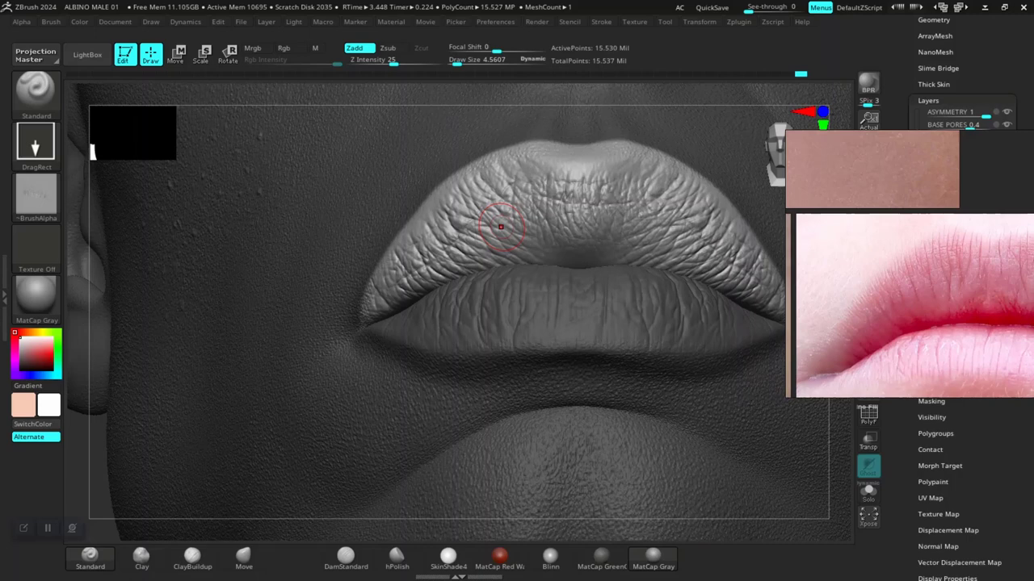
pyautogui.press('ctrl')
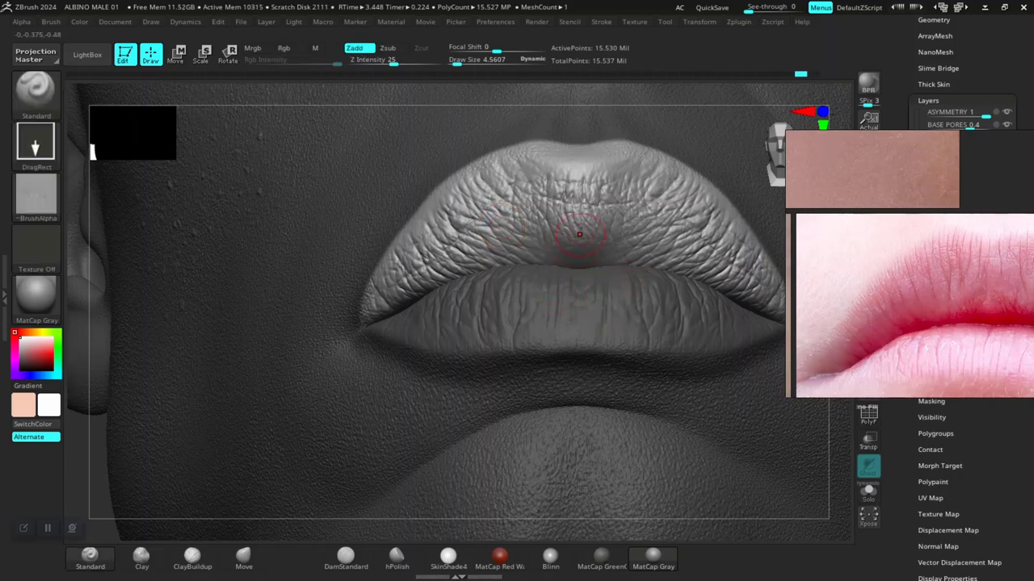
pyautogui.press('ctrl')
pyautogui.hotkey('ctrl', 'z')
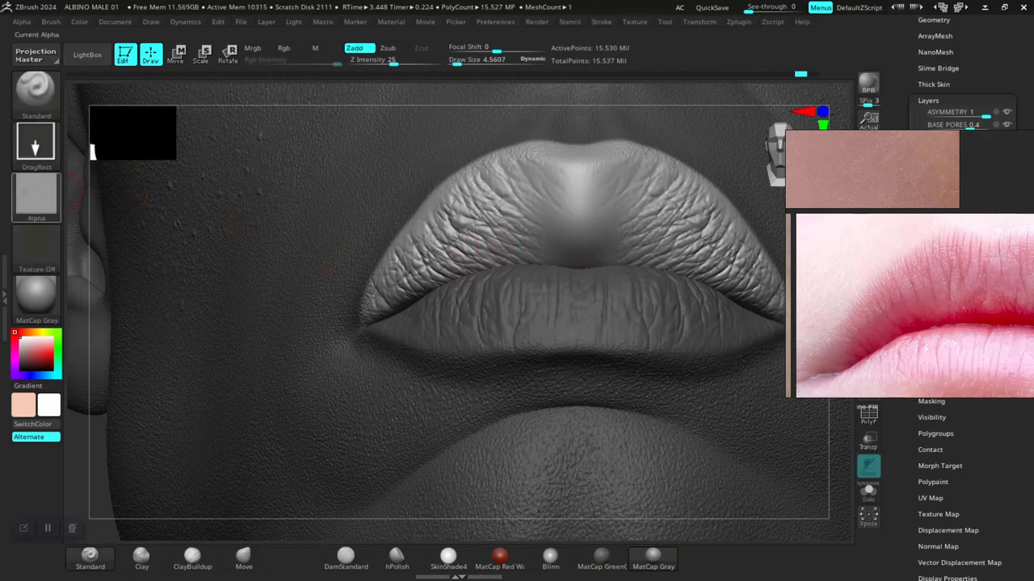
# Step: Load lips05_lower_tr3.psd from the TRANSITION ALPHA folder inside LIPS ALPHA as the Standard brush's alpha
pyautogui.moveTo(37, 194)
pyautogui.click(87, 54)
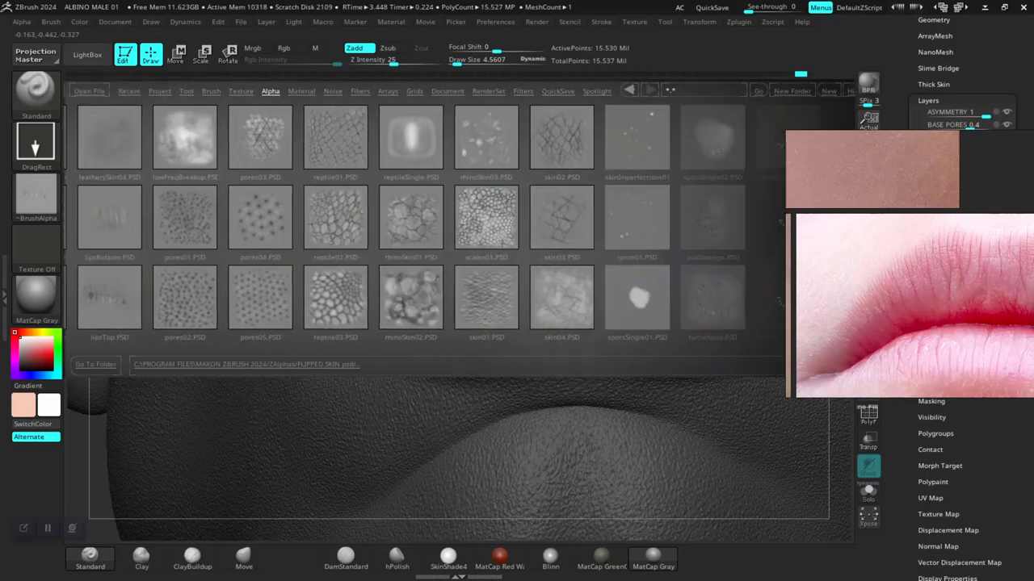
pyautogui.doubleClick(101, 138)
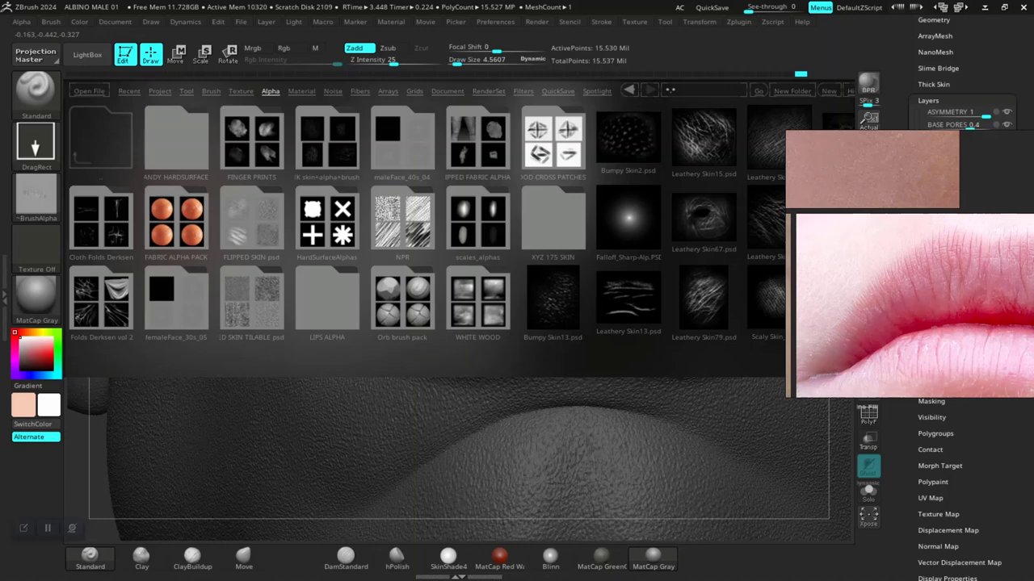
pyautogui.doubleClick(327, 299)
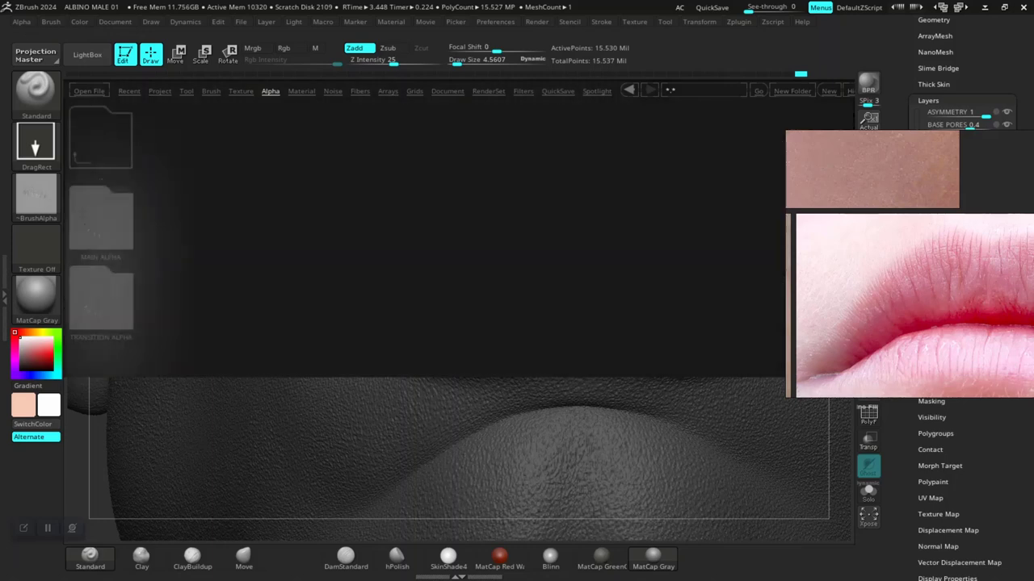
pyautogui.doubleClick(100, 299)
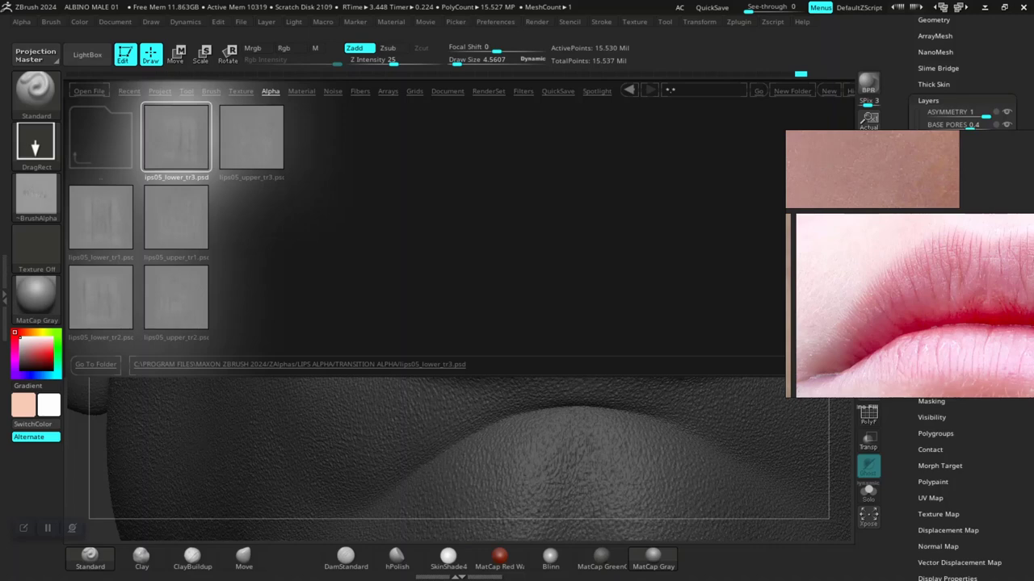
pyautogui.doubleClick(176, 137)
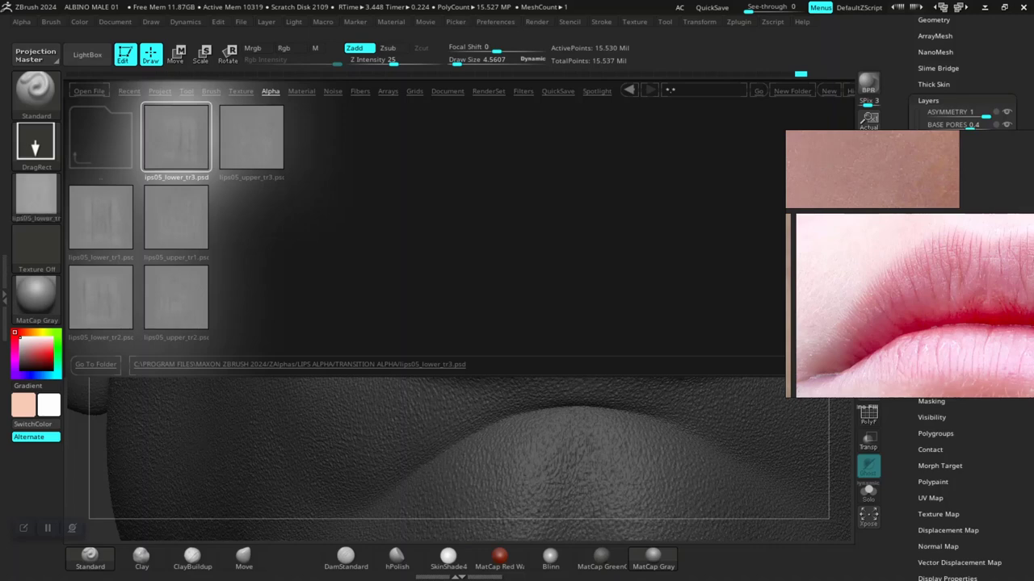
pyautogui.click(87, 54)
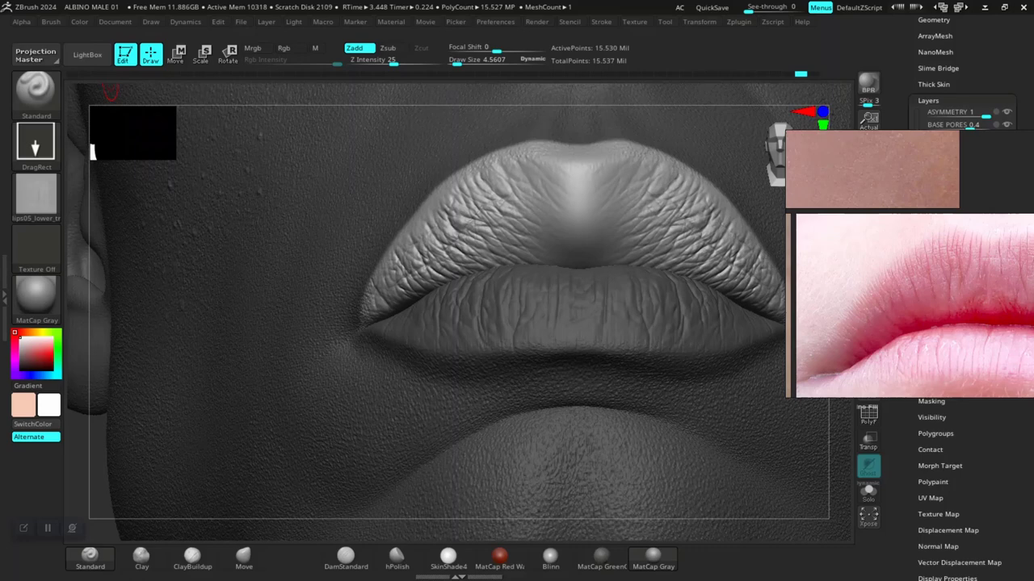
# Step: Raise the MidValue of the lips05_lower_tr3 alpha and set the brush's Z Intensity to 47
pyautogui.click(35, 194)
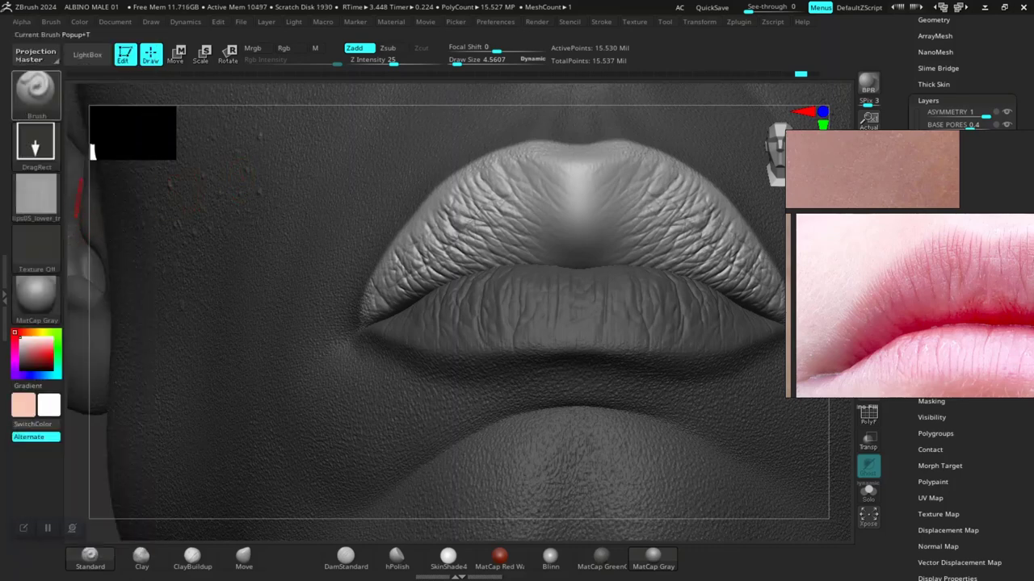
pyautogui.click(21, 22)
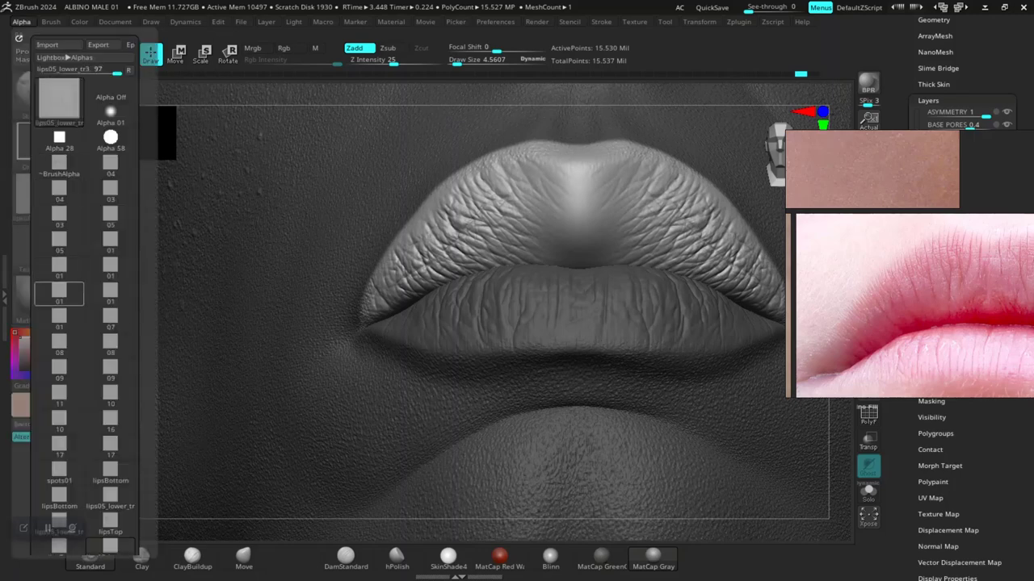
pyautogui.scroll(-5, 85, 297)
pyautogui.scroll(-3, 97, 355)
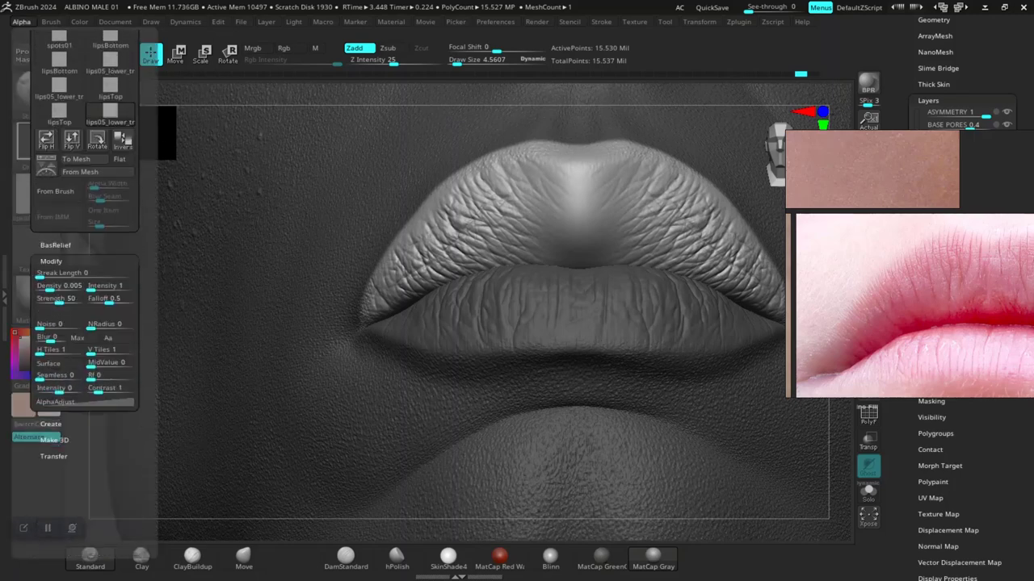
pyautogui.moveTo(91, 373); pyautogui.dragTo(103, 361)
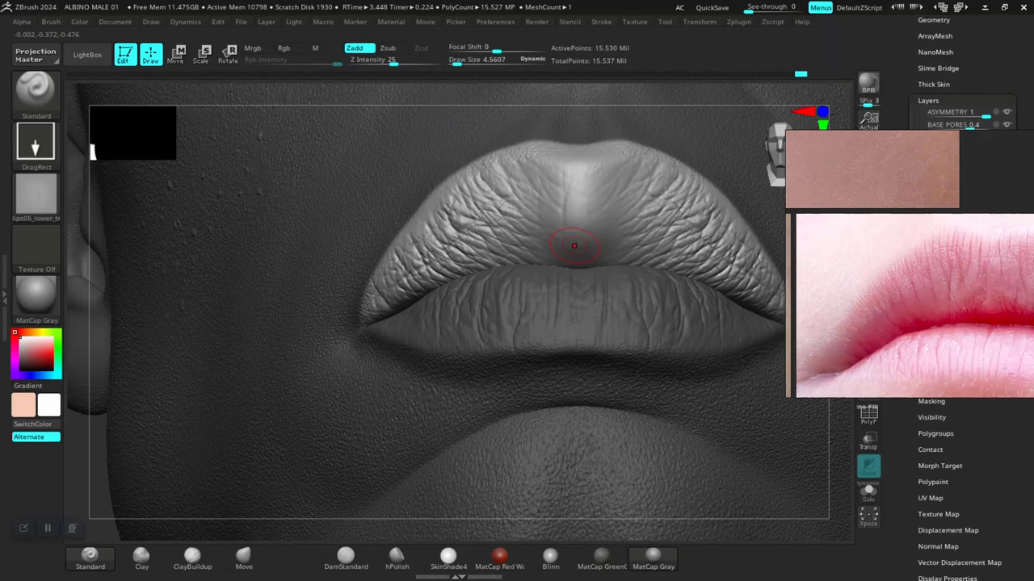
pyautogui.press('ctrl')
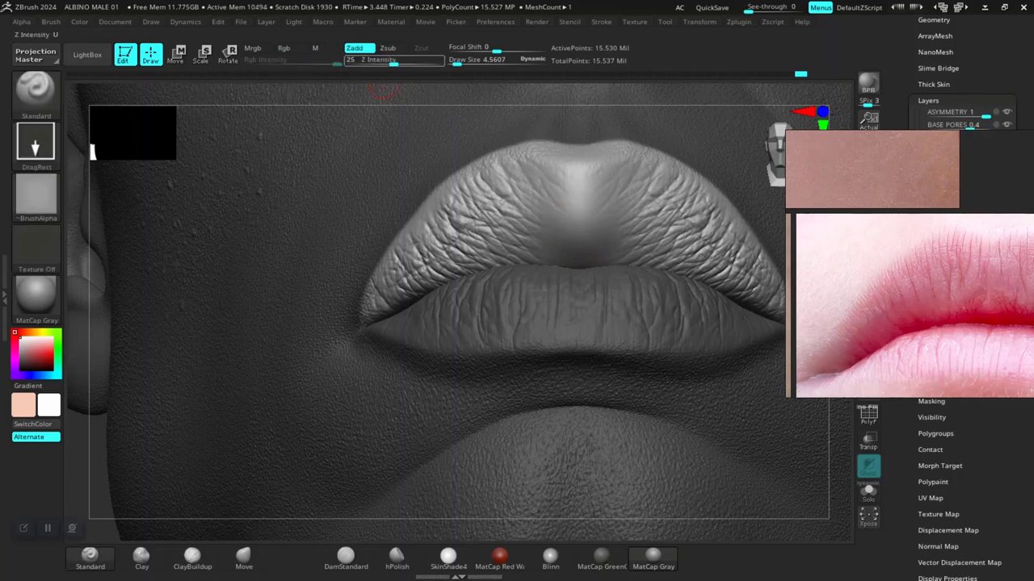
pyautogui.moveTo(393, 64); pyautogui.dragTo(407, 63)
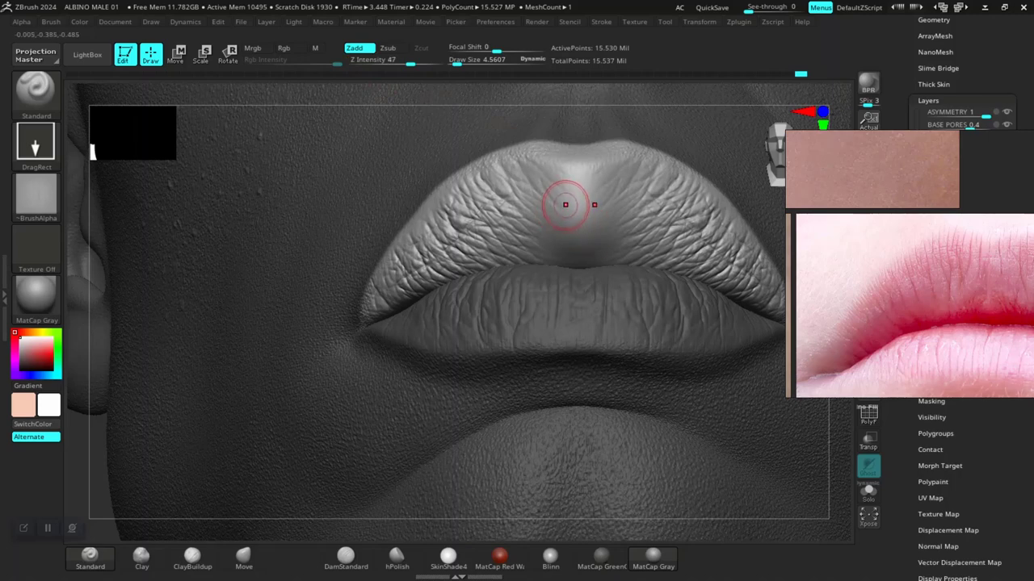
# Step: Try stamping the transition alpha over the upper lip's smooth centre, inspect it from several angles and undo it
pyautogui.moveTo(556, 202); pyautogui.dragTo(556, 243)
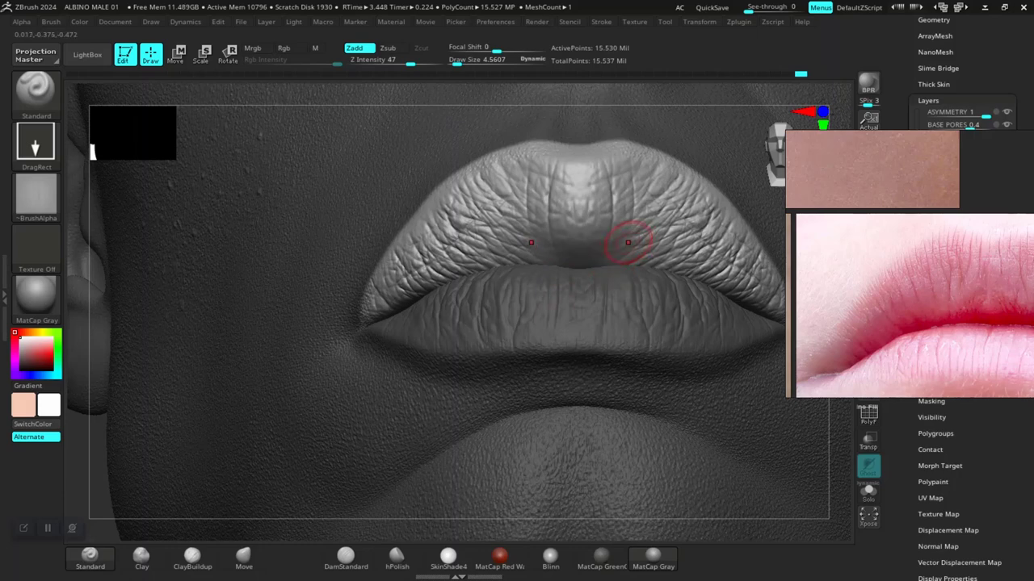
pyautogui.press('ctrl')
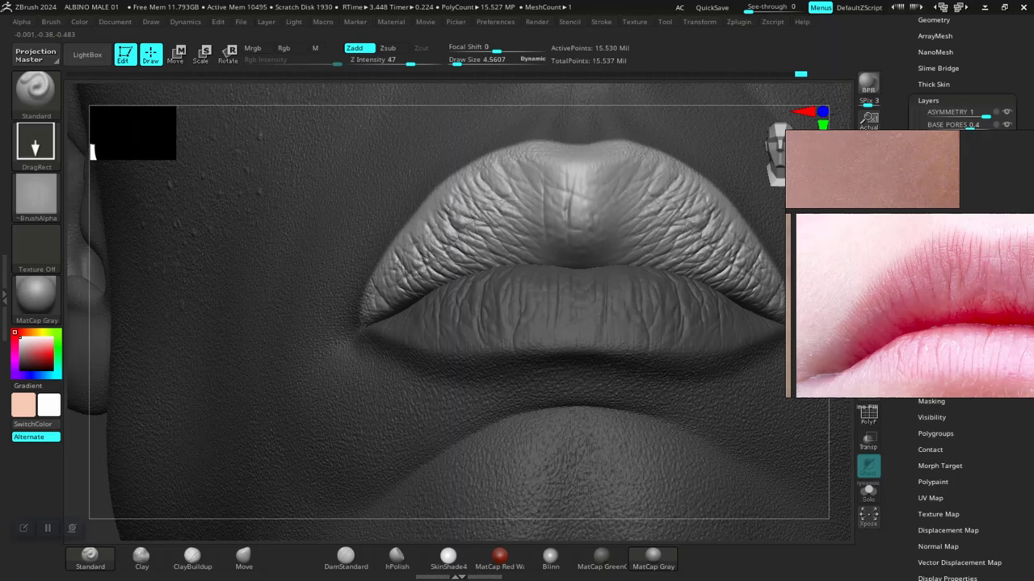
pyautogui.moveTo(604, 198); pyautogui.dragTo(606, 233)
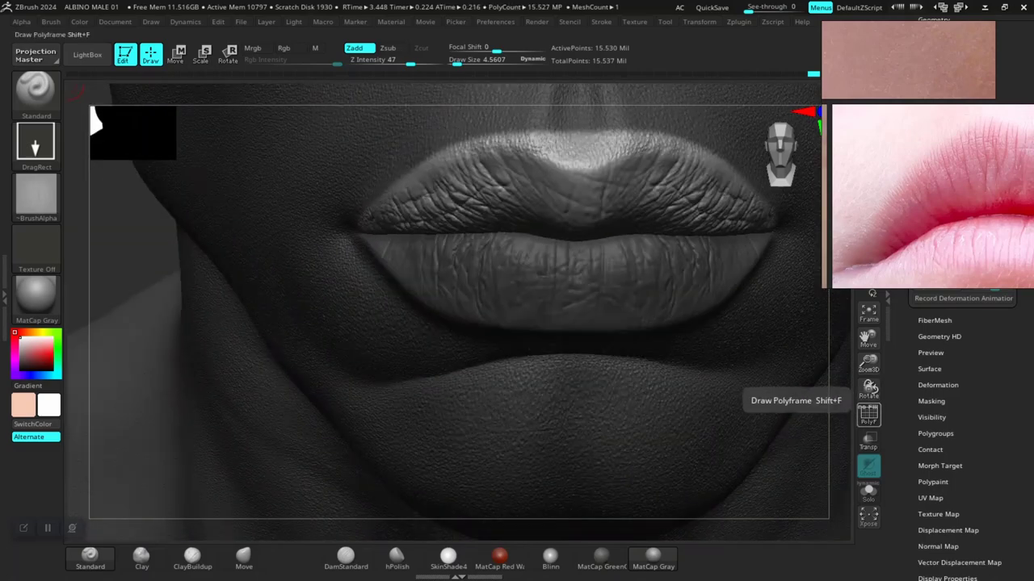
pyautogui.moveTo(840, 420); pyautogui.dragTo(928, 411)
pyautogui.moveTo(777, 404); pyautogui.dragTo(538, 393)
pyautogui.moveTo(338, 377)
pyautogui.mouseDown()
pyautogui.moveTo(265, 388)
pyautogui.moveTo(206, 314)
pyautogui.moveTo(215, 323)
pyautogui.mouseUp()
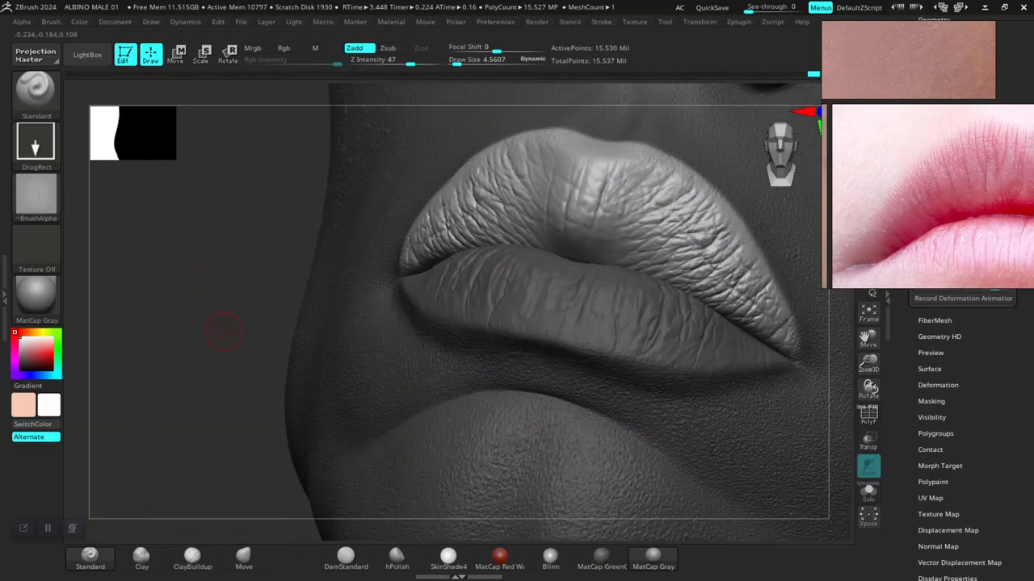
pyautogui.press('ctrl')
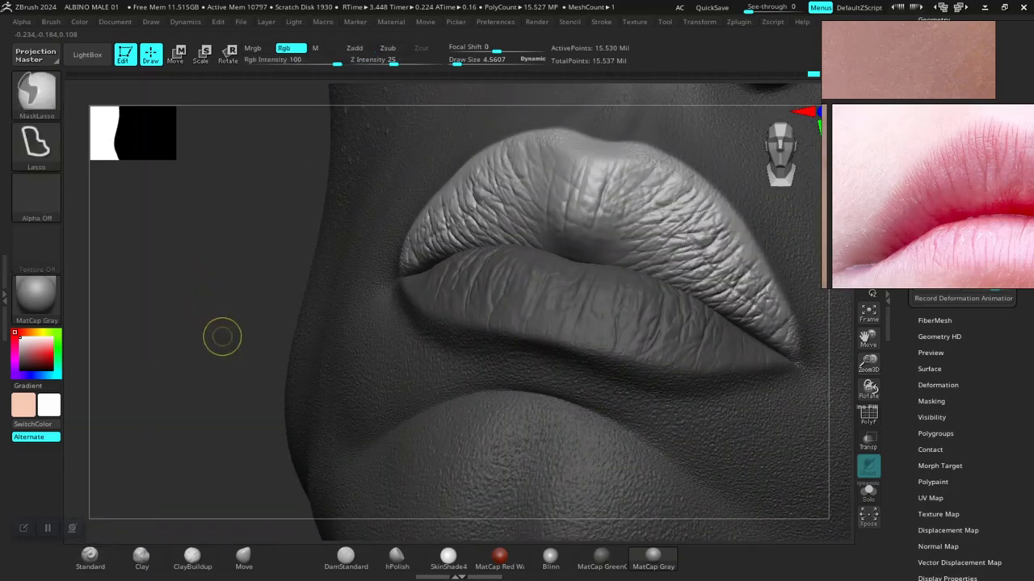
pyautogui.moveTo(218, 319); pyautogui.dragTo(216, 346)
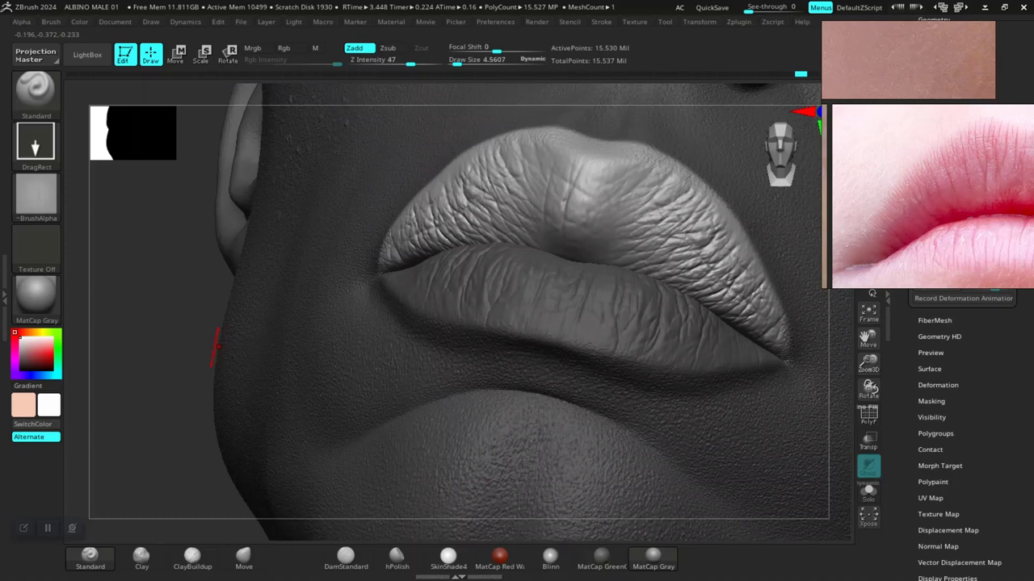
pyautogui.press('ctrl')
pyautogui.hotkey('ctrl', 'z')
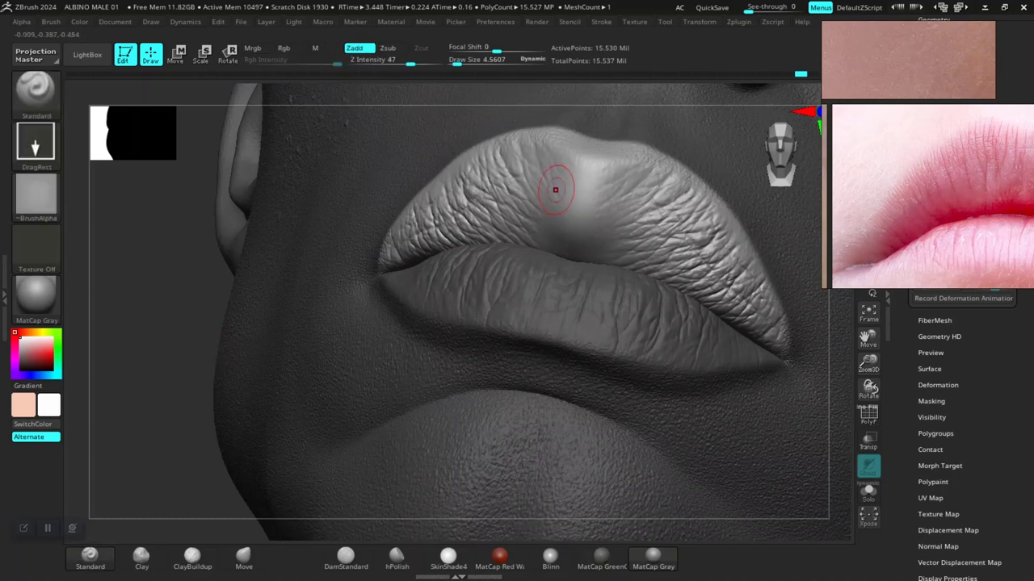
# Step: Try a longer transition stamp on the upper lip's centre from a three-quarter view and undo it after inspection
pyautogui.moveTo(555, 194); pyautogui.dragTo(554, 234)
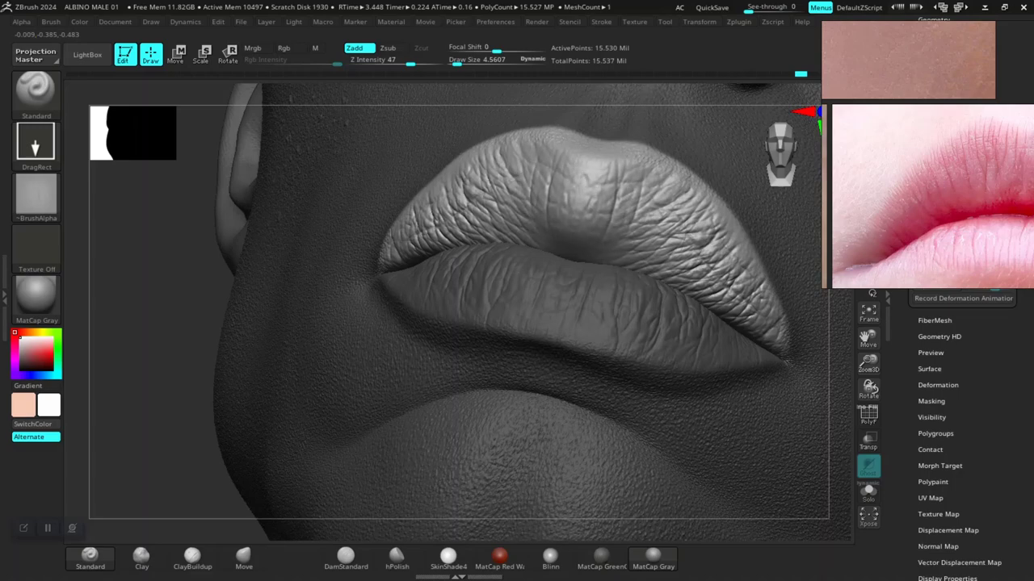
pyautogui.moveTo(175, 393); pyautogui.dragTo(365, 394)
pyautogui.moveTo(741, 414); pyautogui.dragTo(572, 396)
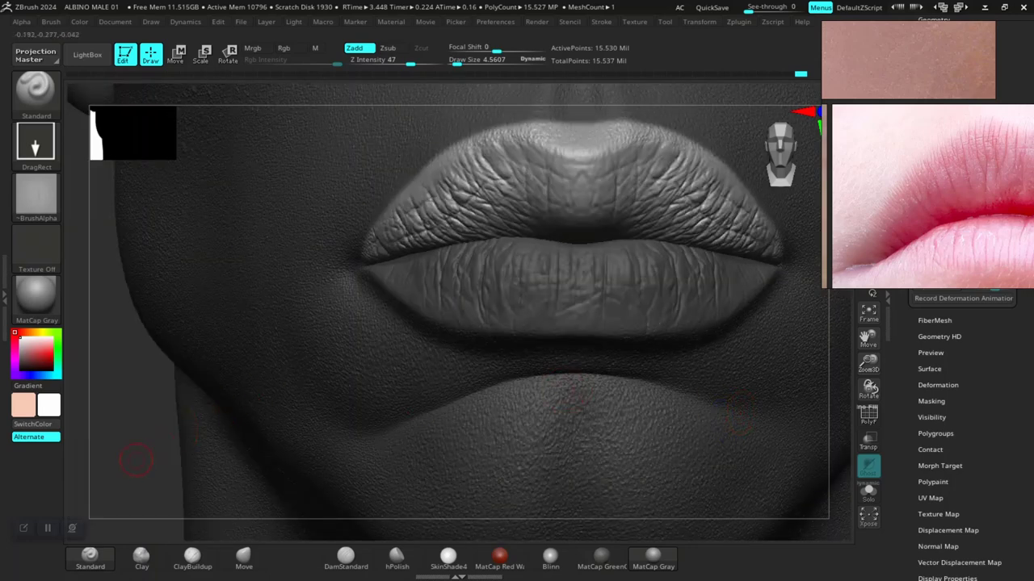
pyautogui.hotkey('ctrl', 'z')
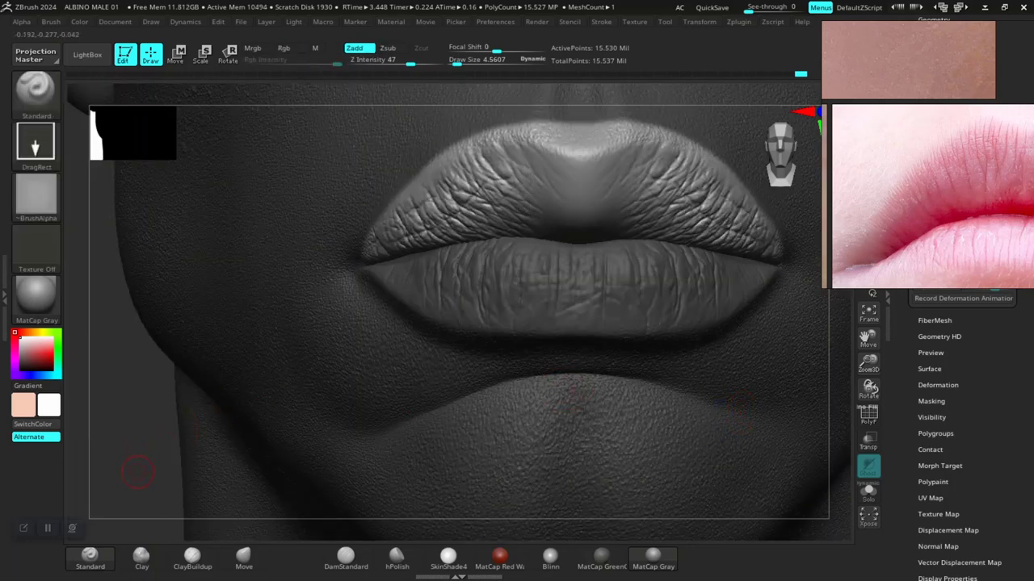
# Step: Stamp the transition alpha symmetrically beside the upper lip's midline from the front and inspect the blend up close
pyautogui.moveTo(143, 470); pyautogui.dragTo(152, 398)
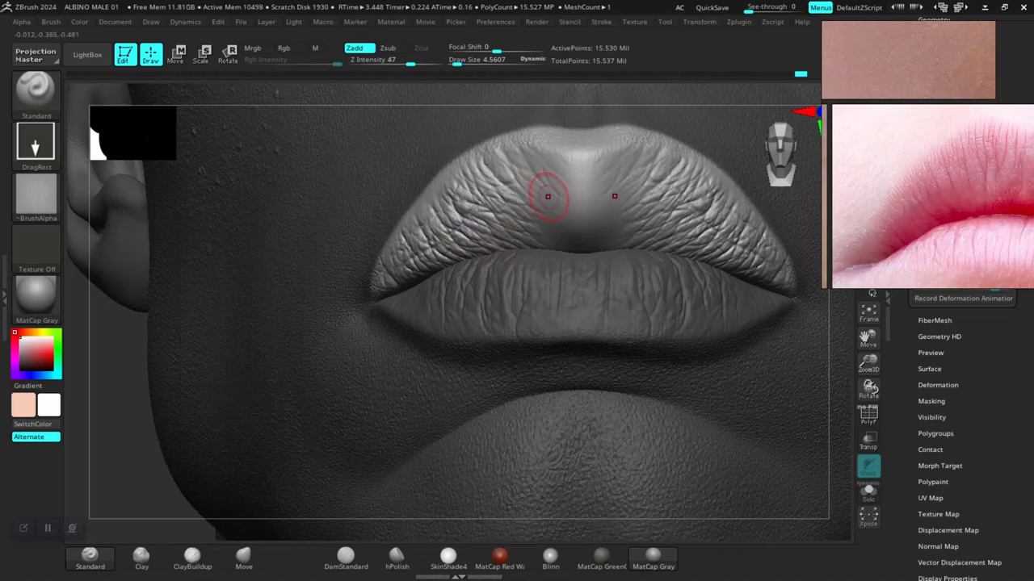
pyautogui.moveTo(546, 193); pyautogui.dragTo(541, 216)
pyautogui.hotkey('ctrl', 'z')
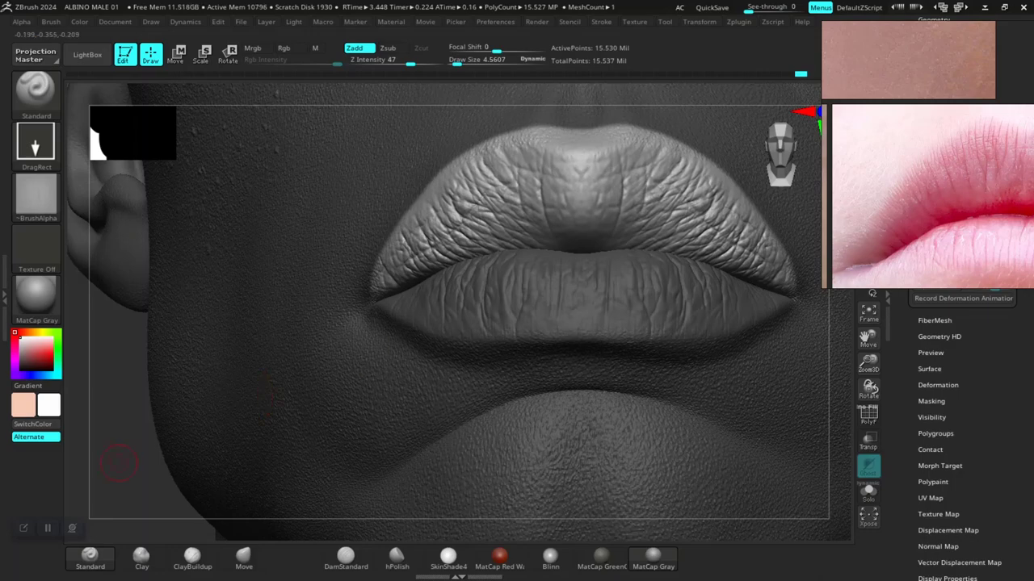
pyautogui.moveTo(118, 461); pyautogui.dragTo(302, 462)
pyautogui.keyDown('alt'); pyautogui.moveTo(691, 388); pyautogui.dragTo(365, 326); pyautogui.keyUp('alt')
pyautogui.moveTo(259, 288)
pyautogui.keyDown('alt'); pyautogui.mouseDown()
pyautogui.moveTo(242, 429)
pyautogui.moveTo(307, 416)
pyautogui.moveTo(257, 402)
pyautogui.moveTo(223, 362)
pyautogui.moveTo(238, 435)
pyautogui.mouseUp(); pyautogui.keyUp('alt')
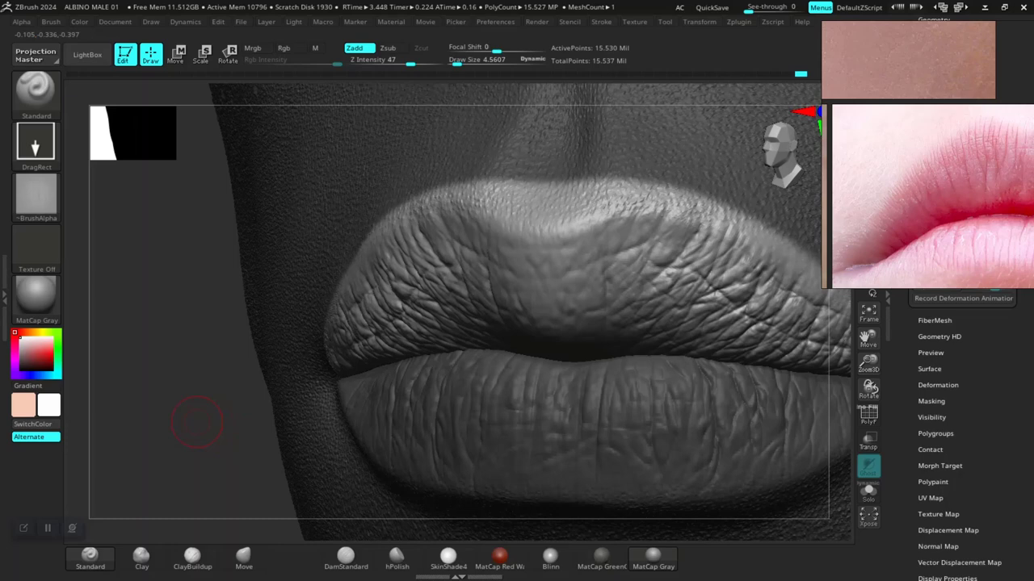
pyautogui.keyDown('shift'); pyautogui.moveTo(177, 423); pyautogui.dragTo(180, 420); pyautogui.keyUp('shift')
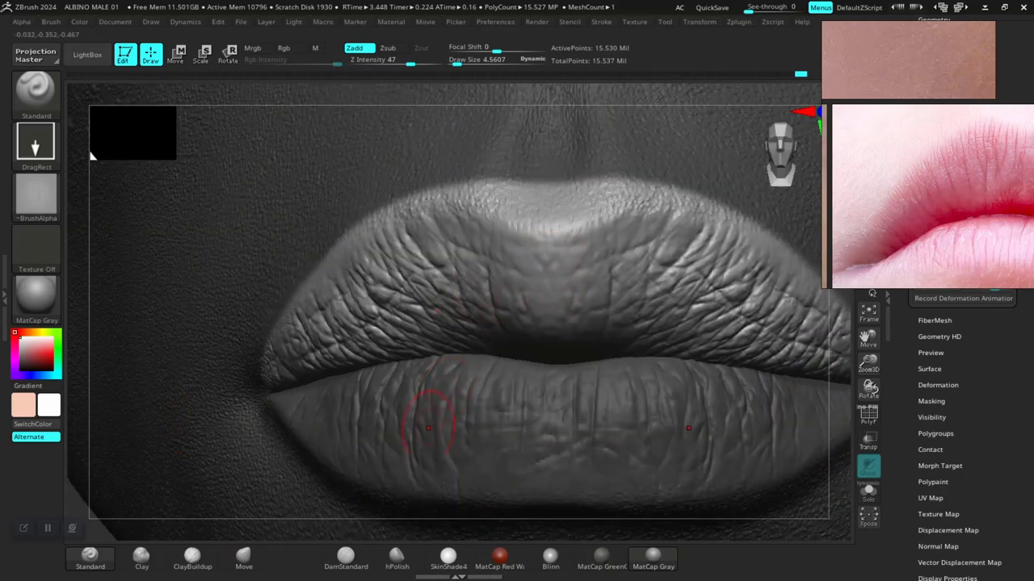
# Step: Carve thin vertical creases across the upper lip's centre with the DamStandard brush, undoing the first curved stroke
pyautogui.click(346, 556)
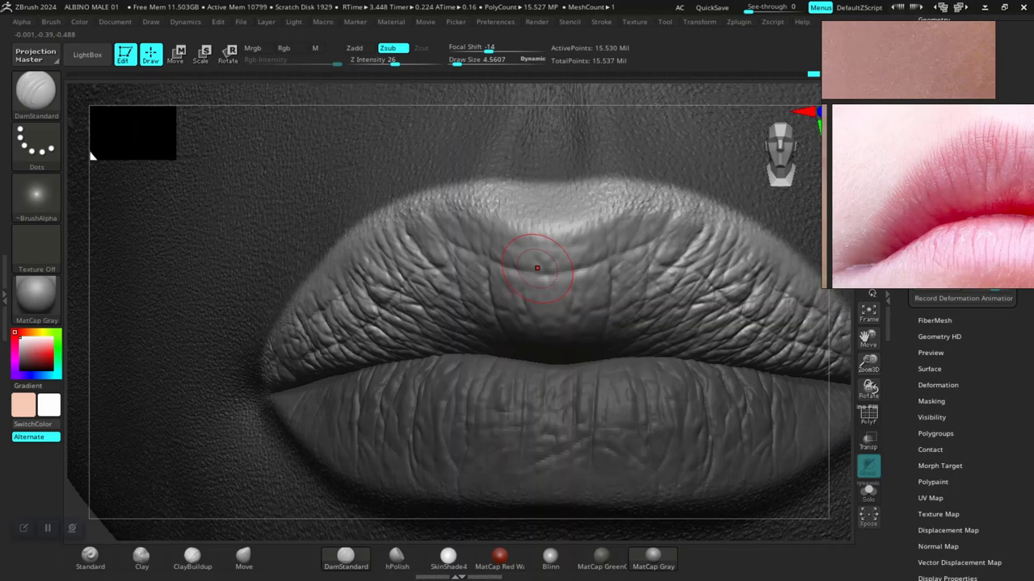
pyautogui.press('ctrl')
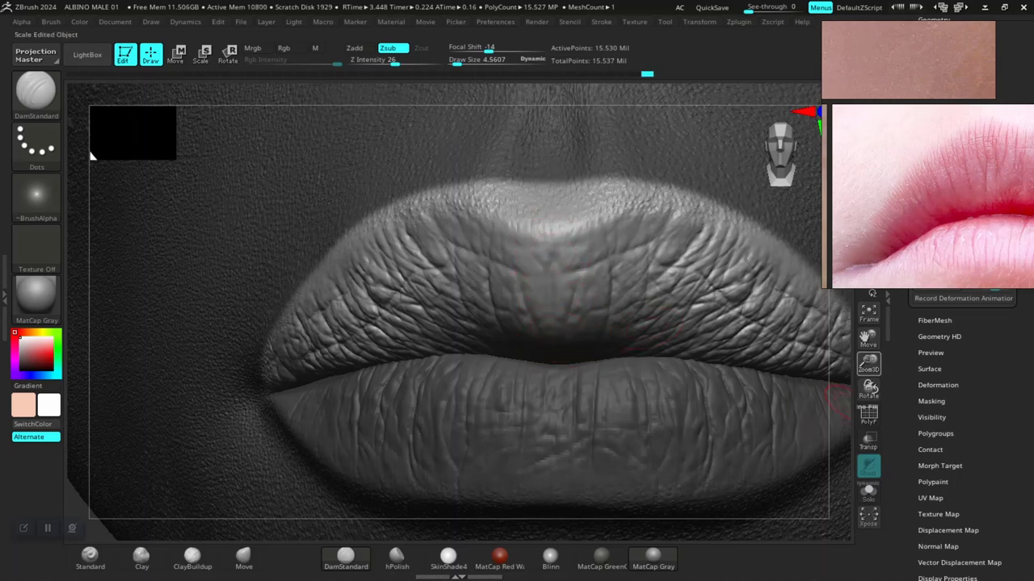
pyautogui.moveTo(868, 391); pyautogui.dragTo(953, 355)
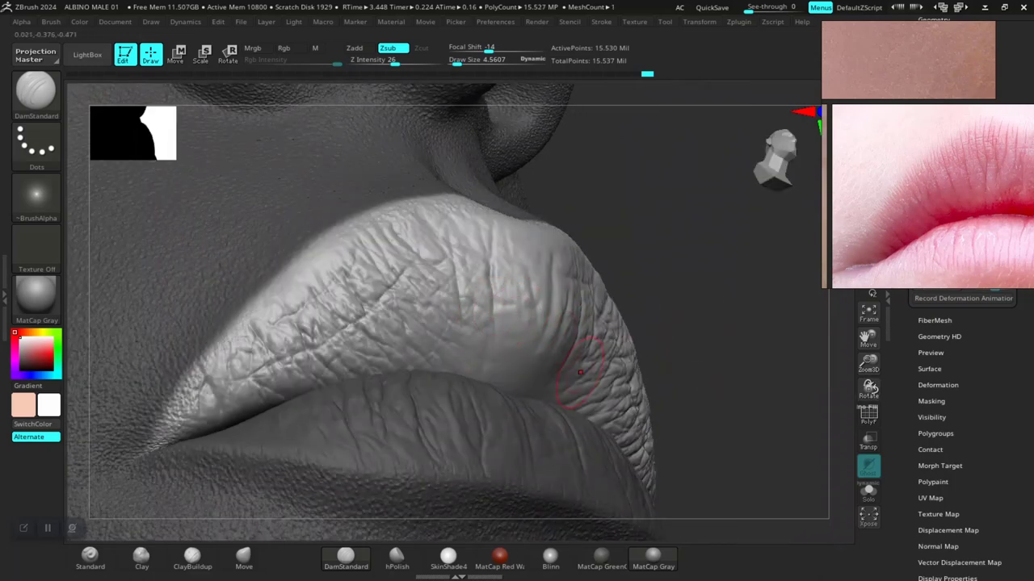
pyautogui.moveTo(686, 370); pyautogui.dragTo(589, 362)
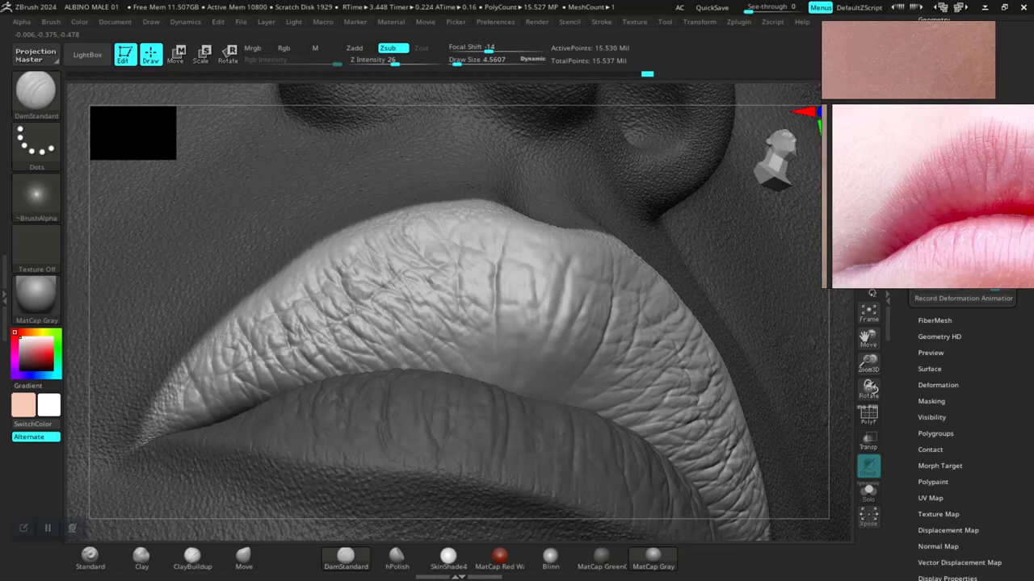
# Step: Set up the Standard brush with the Dots stroke and no alpha
pyautogui.click(90, 556)
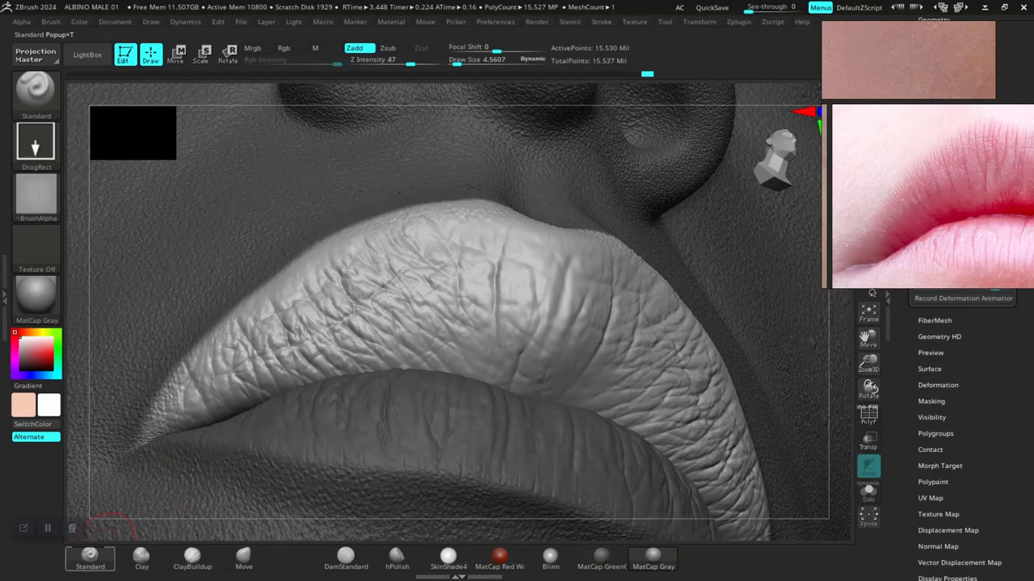
pyautogui.click(35, 144)
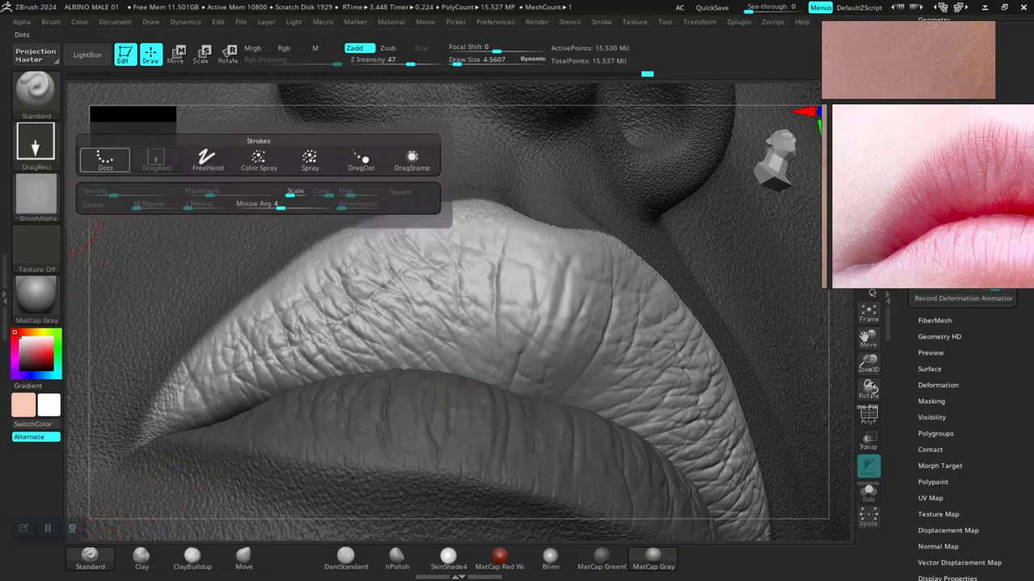
pyautogui.click(105, 160)
pyautogui.click(35, 194)
pyautogui.click(107, 211)
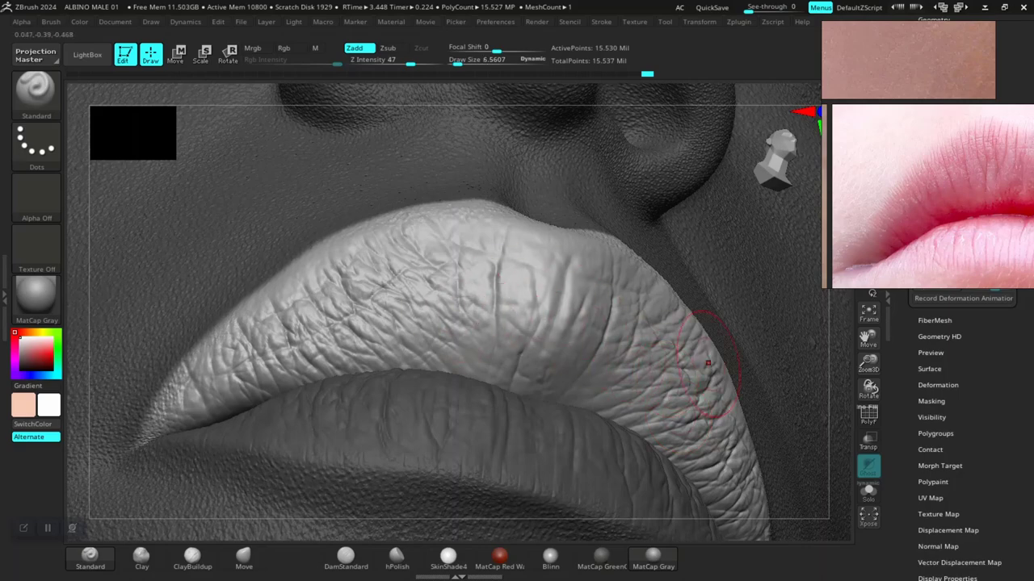
# Step: Try a Standard brush stroke at Z Intensity 47 on the upper lip and undo it
pyautogui.moveTo(869, 387); pyautogui.dragTo(652, 372)
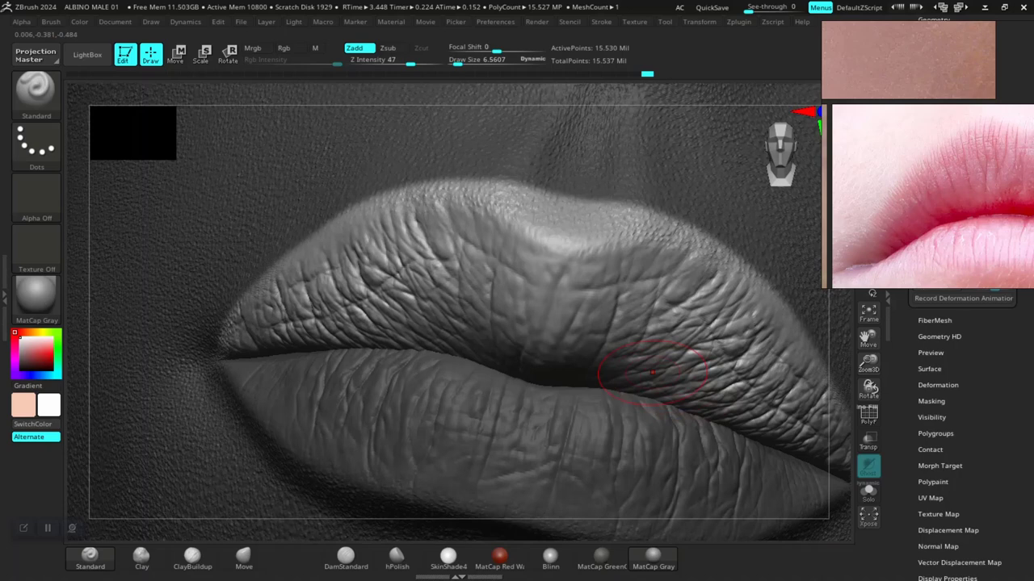
pyautogui.moveTo(364, 230); pyautogui.dragTo(365, 269)
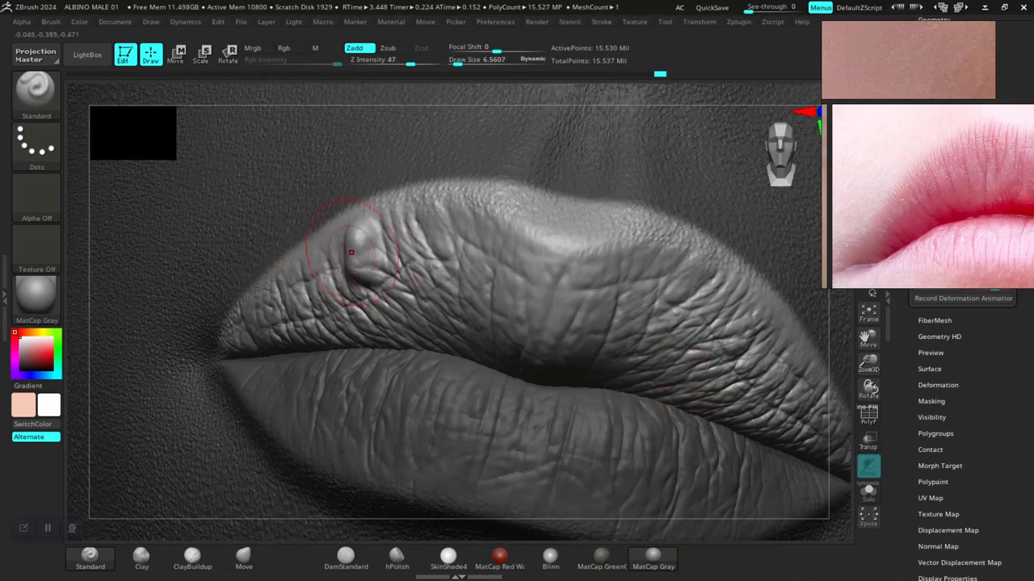
pyautogui.hotkey('ctrl', 'z')
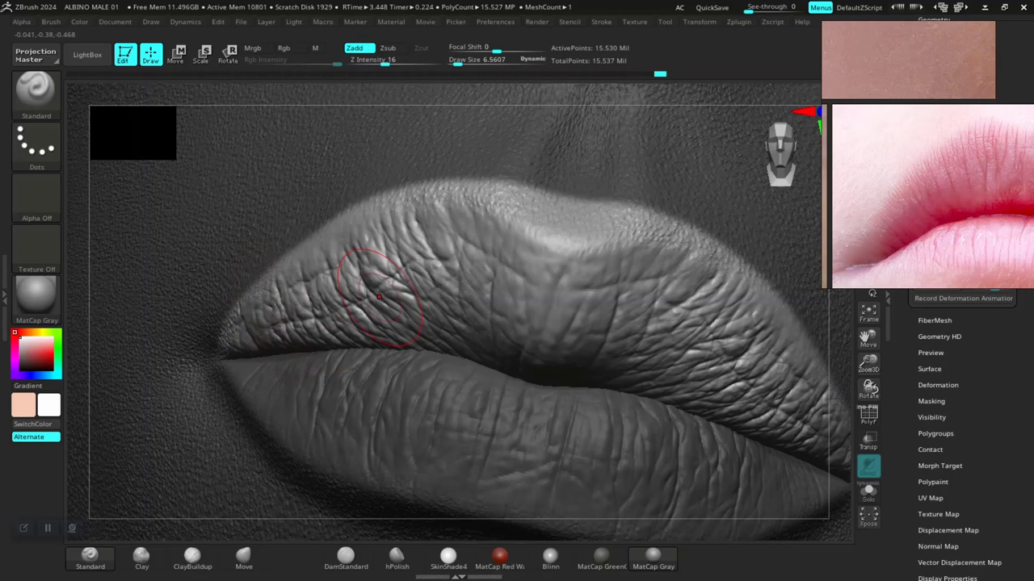
# Step: Build up soft volume across the upper lip's wrinkles and centre with the Standard brush at Z Intensity 16, checking it from several angles
pyautogui.moveTo(379, 298); pyautogui.dragTo(394, 260)
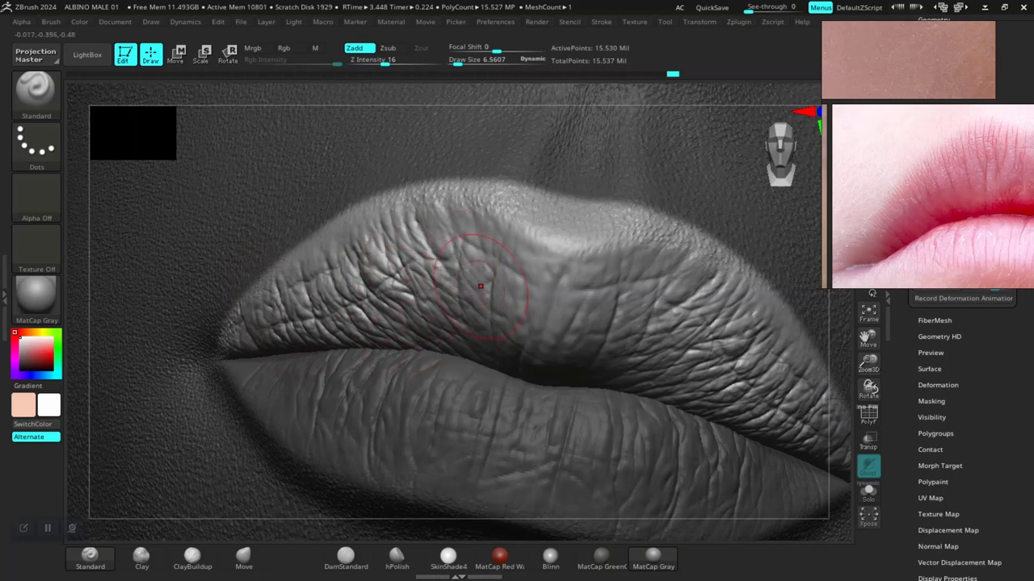
pyautogui.moveTo(582, 288); pyautogui.dragTo(576, 328)
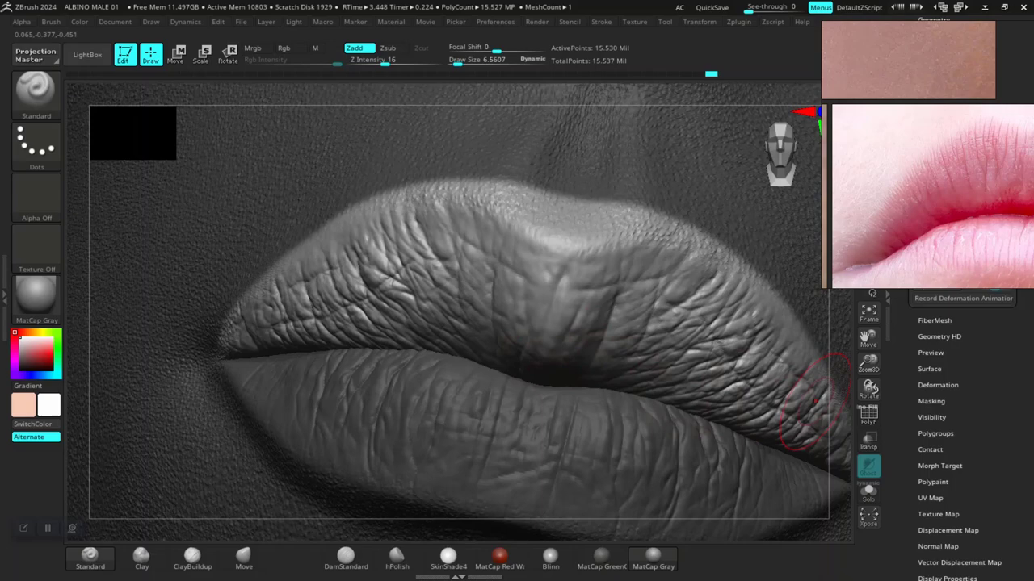
pyautogui.moveTo(868, 390); pyautogui.dragTo(771, 367)
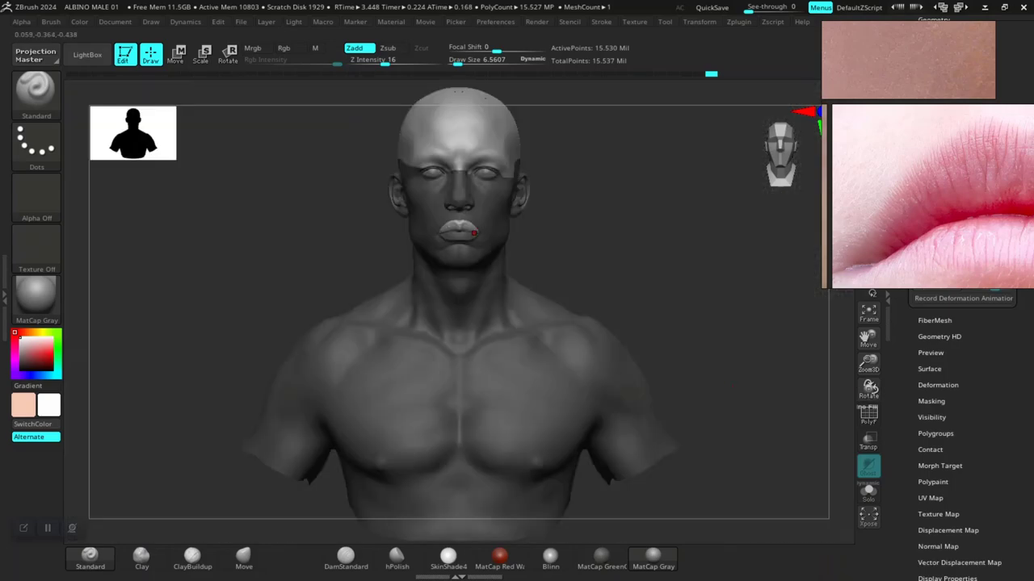
pyautogui.moveTo(517, 364); pyautogui.dragTo(686, 367)
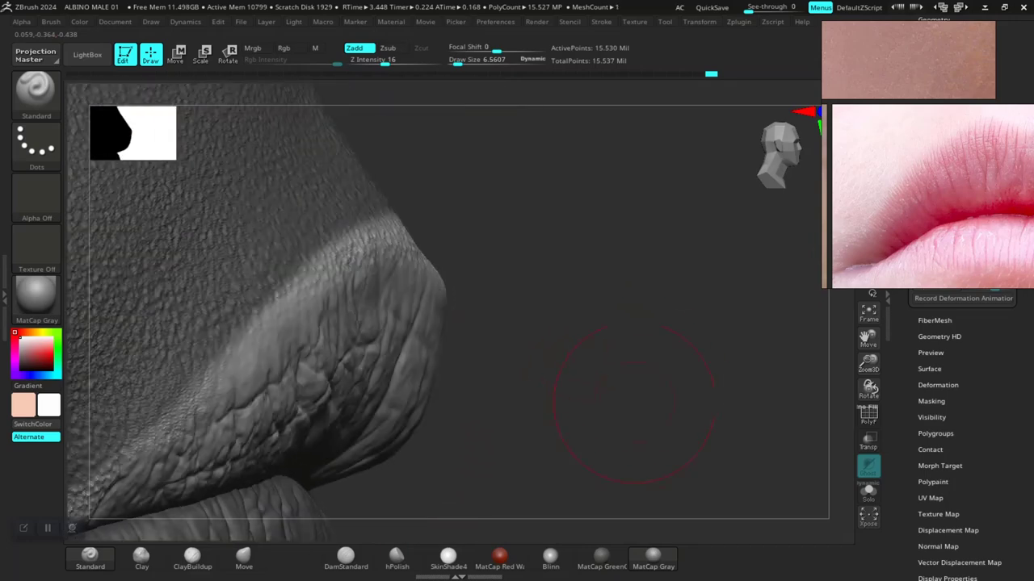
pyautogui.moveTo(634, 404); pyautogui.dragTo(509, 384)
pyautogui.moveTo(763, 384)
pyautogui.mouseDown()
pyautogui.moveTo(662, 340)
pyautogui.moveTo(557, 267)
pyautogui.mouseUp()
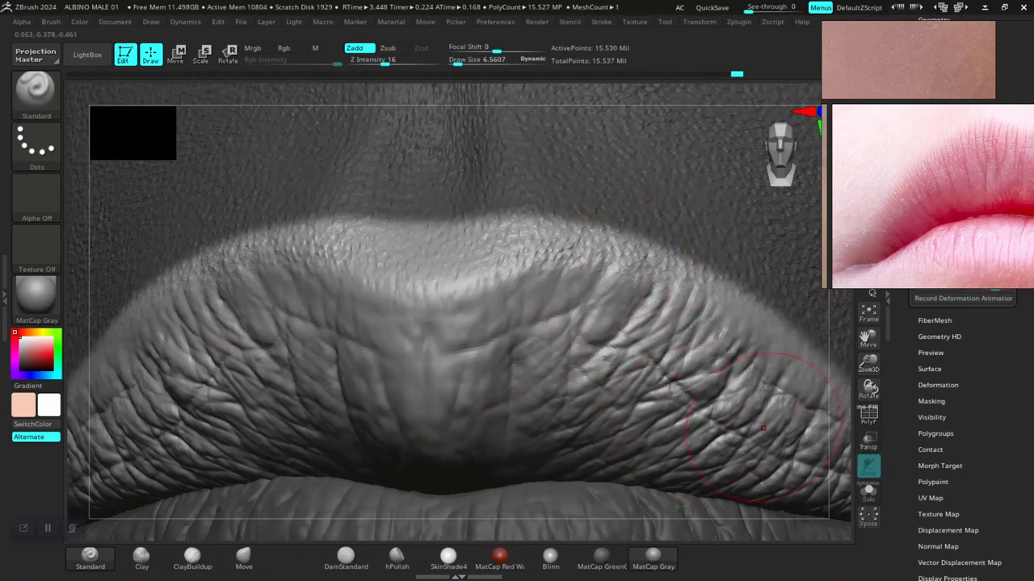
pyautogui.moveTo(868, 363); pyautogui.dragTo(868, 266)
pyautogui.moveTo(866, 337)
pyautogui.mouseDown()
pyautogui.moveTo(437, 279)
pyautogui.moveTo(861, 338)
pyautogui.mouseUp()
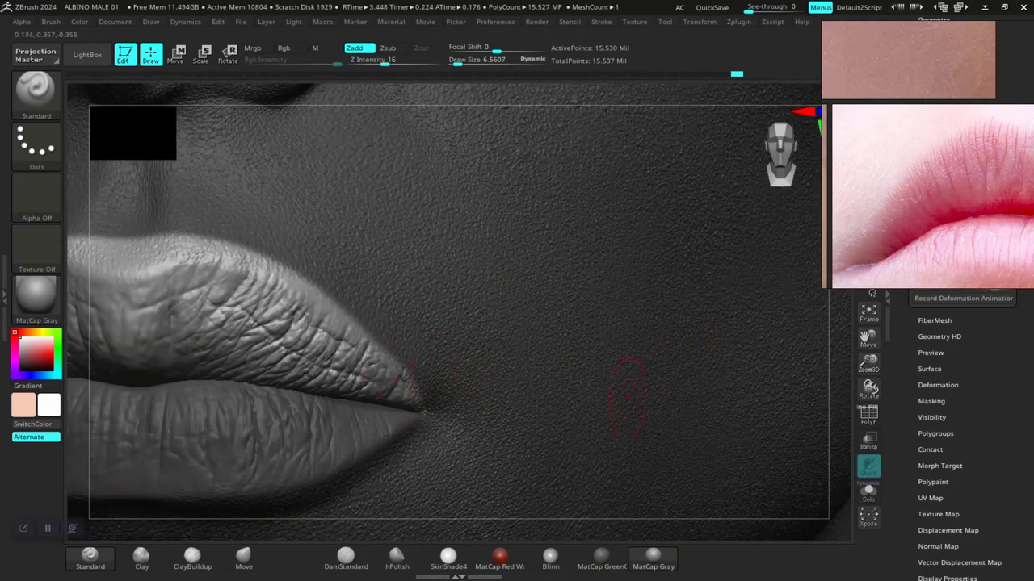
pyautogui.moveTo(868, 389); pyautogui.dragTo(867, 367)
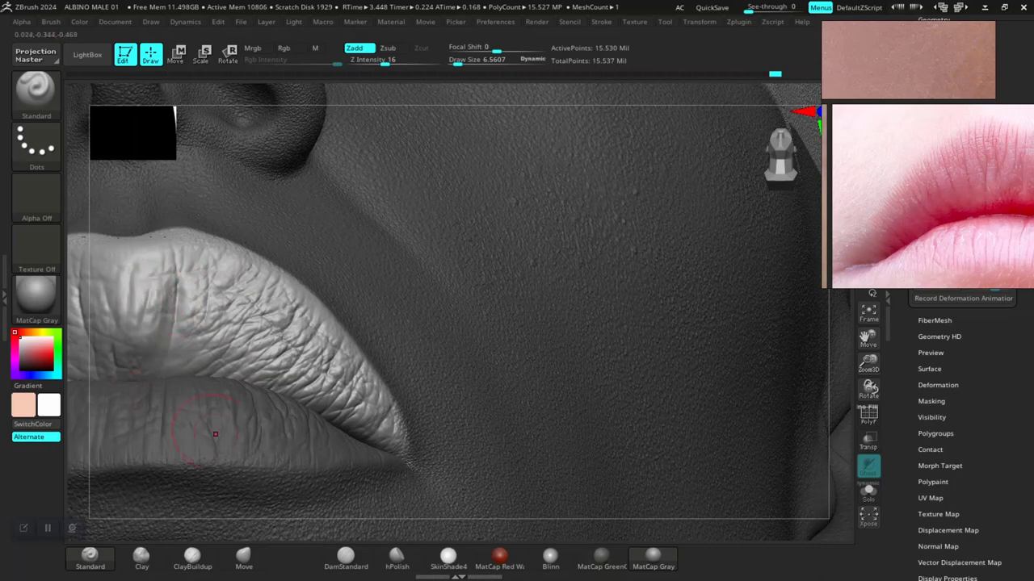
# Step: Carve more vertical creases through the upper lip's centre with the DamStandard brush at Z Intensity 26
pyautogui.click(346, 555)
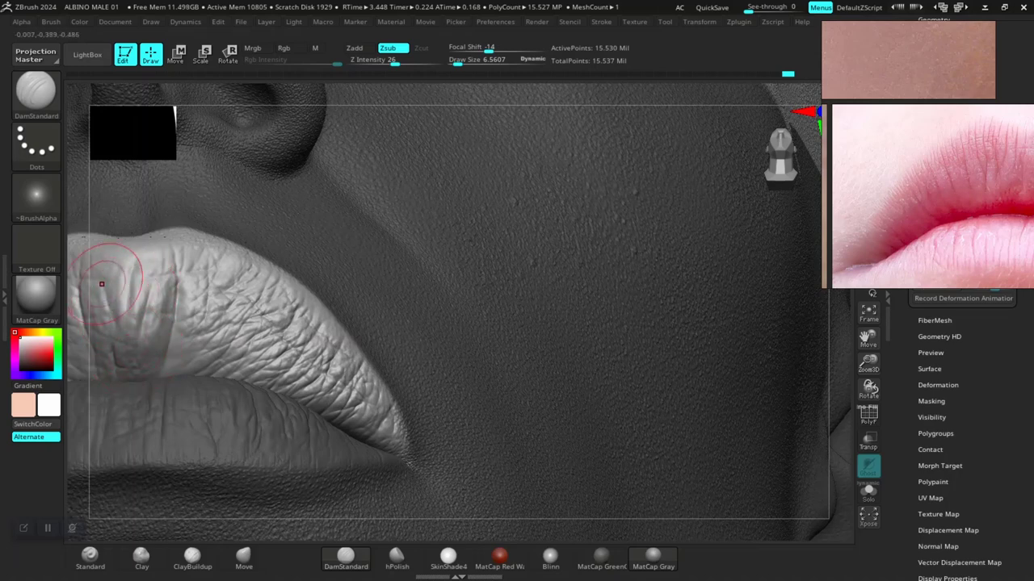
pyautogui.moveTo(102, 284); pyautogui.dragTo(123, 369)
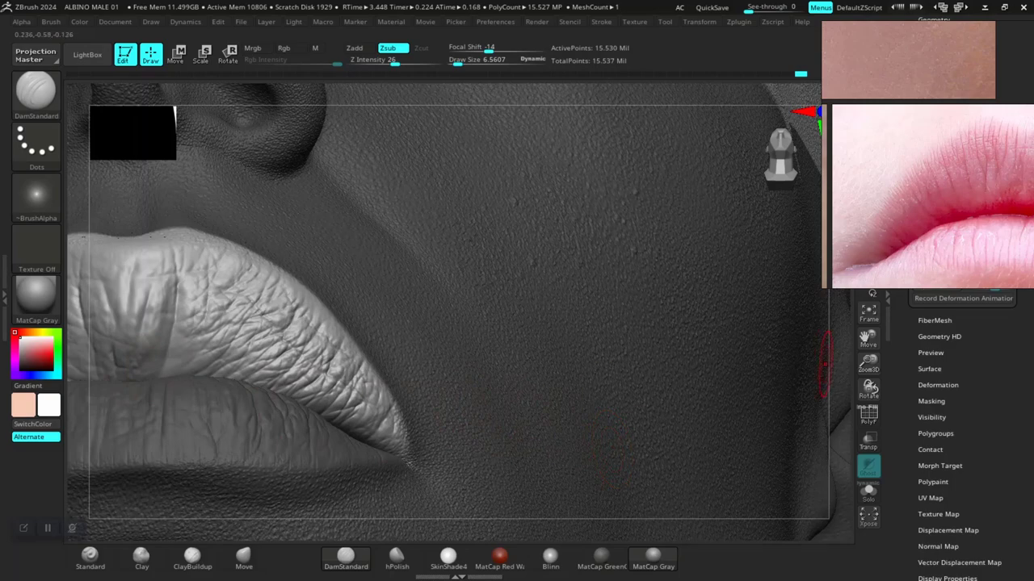
pyautogui.moveTo(868, 364)
pyautogui.mouseDown()
pyautogui.moveTo(870, 396)
pyautogui.moveTo(869, 376)
pyautogui.moveTo(844, 388)
pyautogui.moveTo(865, 386)
pyautogui.mouseUp()
pyautogui.moveTo(868, 338); pyautogui.dragTo(1025, 344)
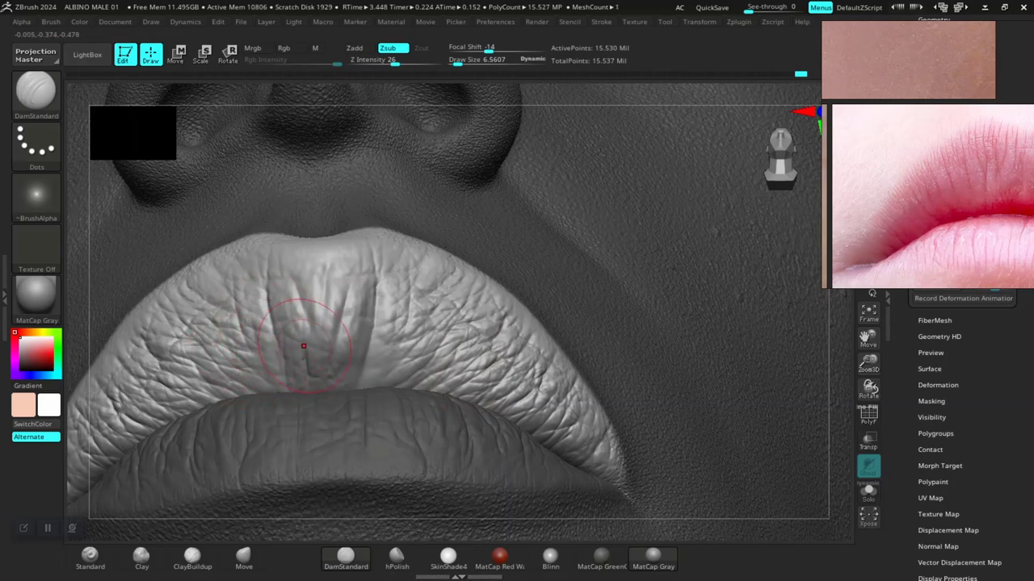
pyautogui.moveTo(319, 374); pyautogui.dragTo(302, 318)
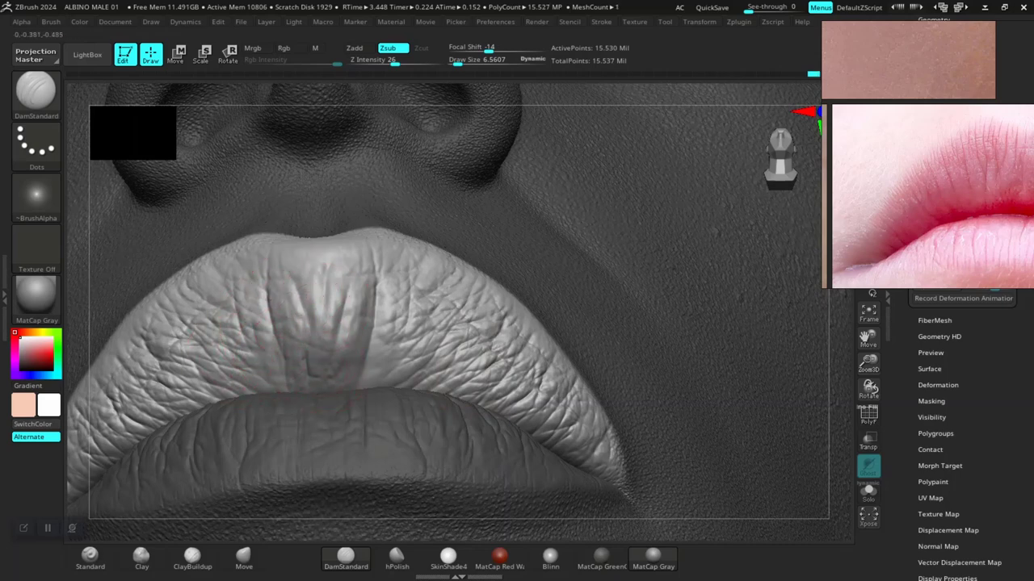
pyautogui.moveTo(331, 240); pyautogui.dragTo(337, 289)
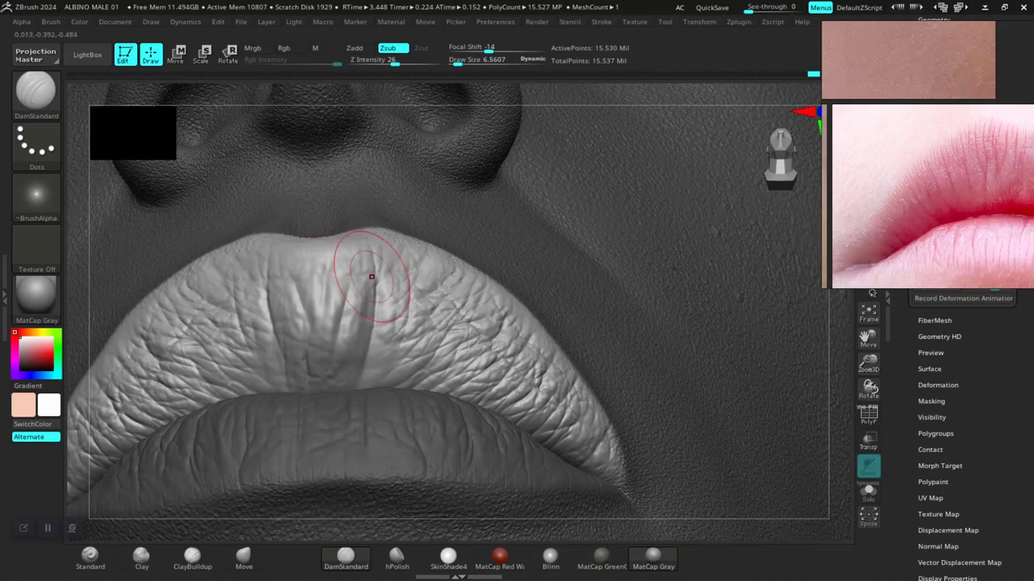
pyautogui.moveTo(514, 352); pyautogui.dragTo(539, 396)
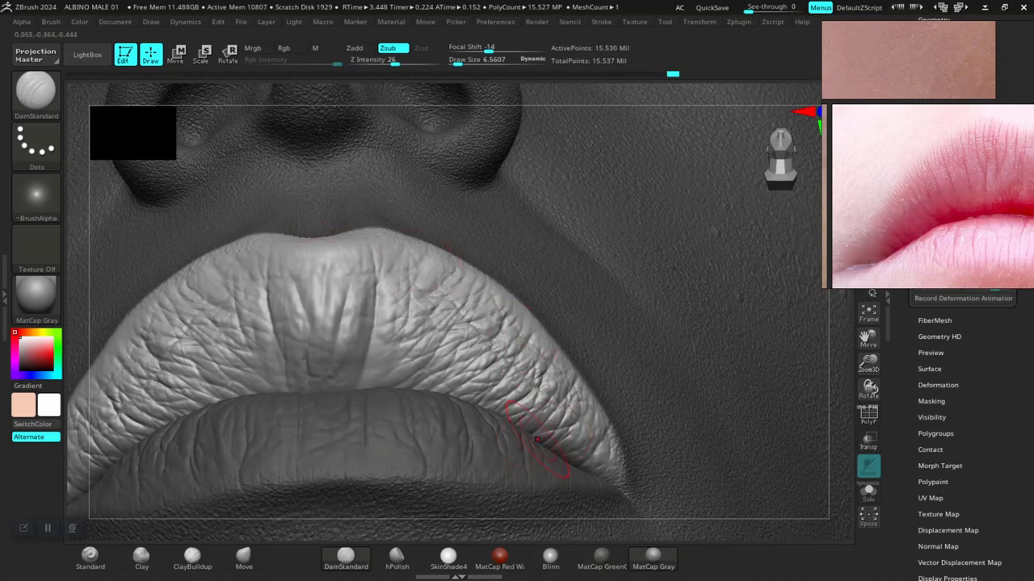
# Step: Examine the lip detail on the whole bust, then close up from the front and three-quarter views
pyautogui.press('f')
pyautogui.moveTo(623, 157); pyautogui.dragTo(651, 245)
pyautogui.moveTo(646, 307); pyautogui.dragTo(640, 322)
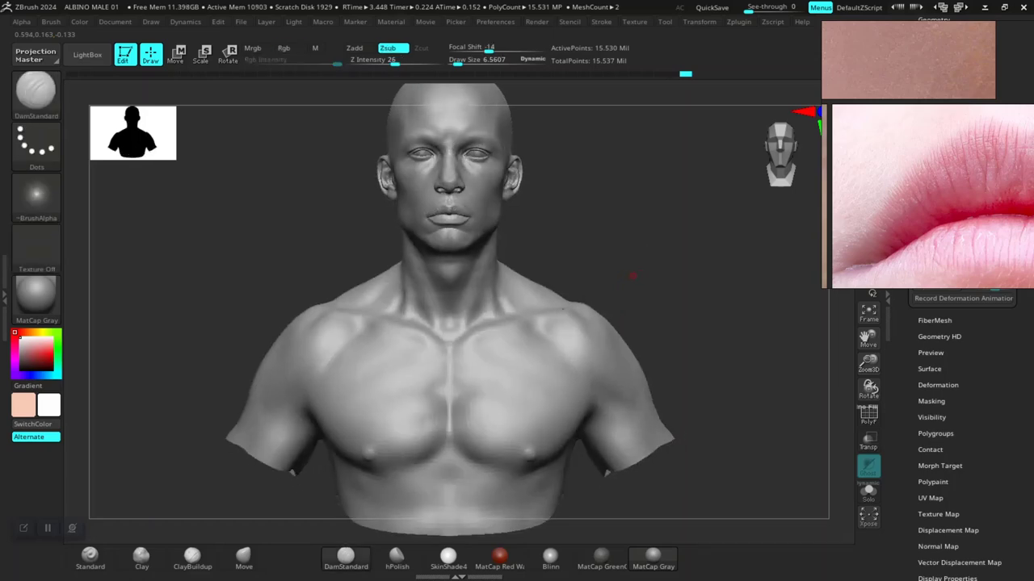
pyautogui.keyDown('alt'); pyautogui.moveTo(633, 276); pyautogui.dragTo(688, 396); pyautogui.keyUp('alt')
pyautogui.keyDown('alt'); pyautogui.moveTo(673, 210); pyautogui.dragTo(640, 453); pyautogui.keyUp('alt')
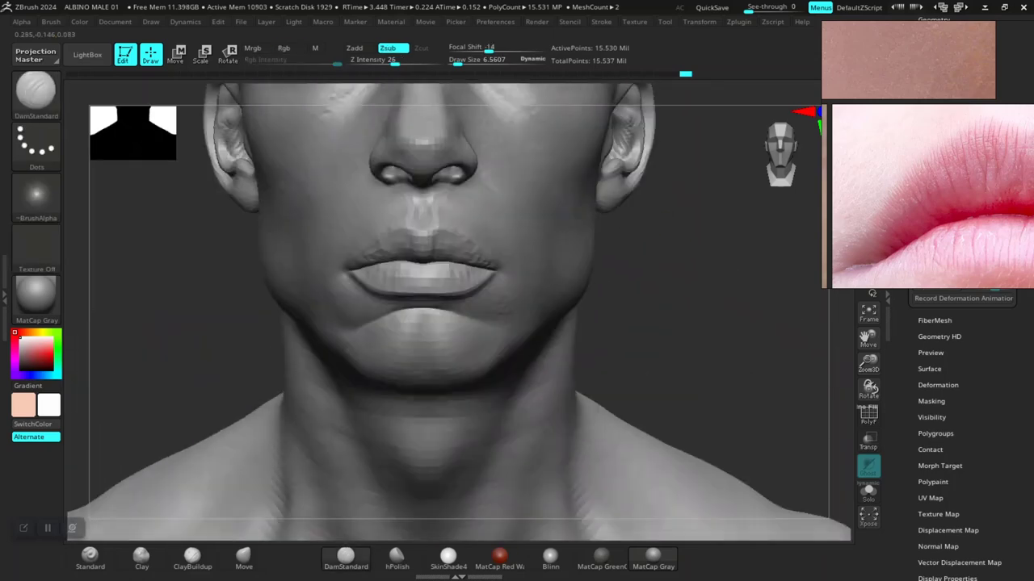
pyautogui.keyDown('alt'); pyautogui.moveTo(676, 295); pyautogui.dragTo(640, 388); pyautogui.keyUp('alt')
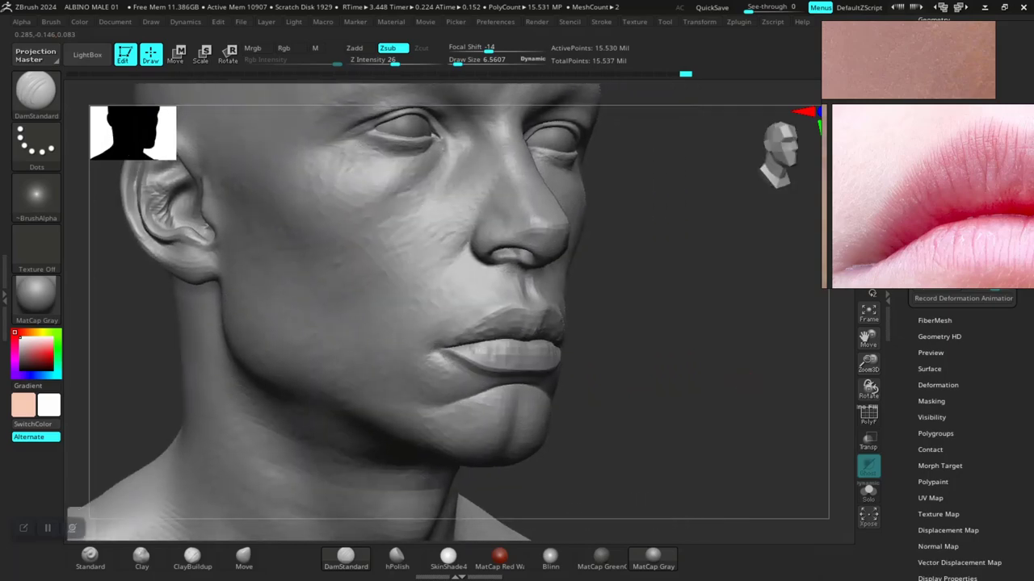
pyautogui.keyDown('alt'); pyautogui.moveTo(711, 323); pyautogui.dragTo(651, 333); pyautogui.keyUp('alt')
pyautogui.moveTo(651, 332); pyautogui.dragTo(570, 520)
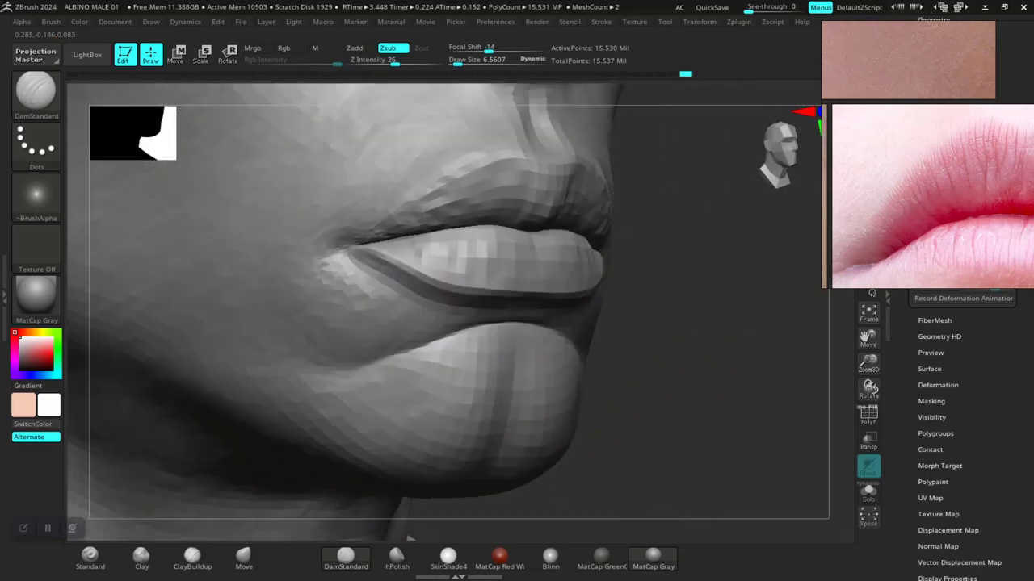
pyautogui.moveTo(697, 368)
pyautogui.keyDown('alt'); pyautogui.mouseDown()
pyautogui.moveTo(656, 404)
pyautogui.moveTo(632, 392)
pyautogui.moveTo(663, 382)
pyautogui.moveTo(673, 409)
pyautogui.moveTo(703, 353)
pyautogui.moveTo(711, 363)
pyautogui.moveTo(692, 404)
pyautogui.moveTo(671, 390)
pyautogui.moveTo(778, 416)
pyautogui.moveTo(744, 341)
pyautogui.mouseUp(); pyautogui.keyUp('alt')
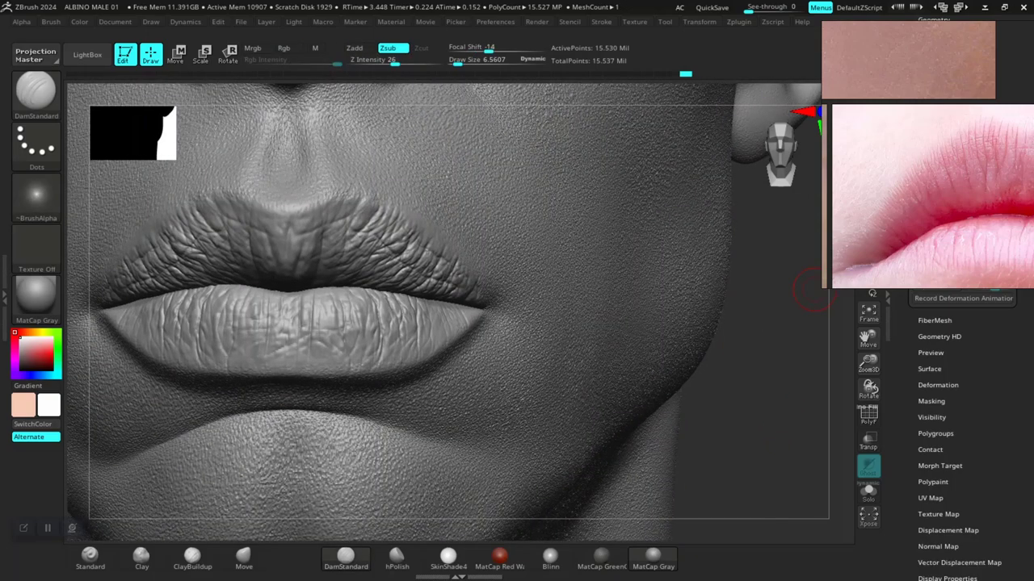
# Step: Move the lip reference image off the layer list, and with recording ended set the LIPS layer's intensity to 0.58974
pyautogui.moveTo(872, 250); pyautogui.dragTo(606, 90, button='right')
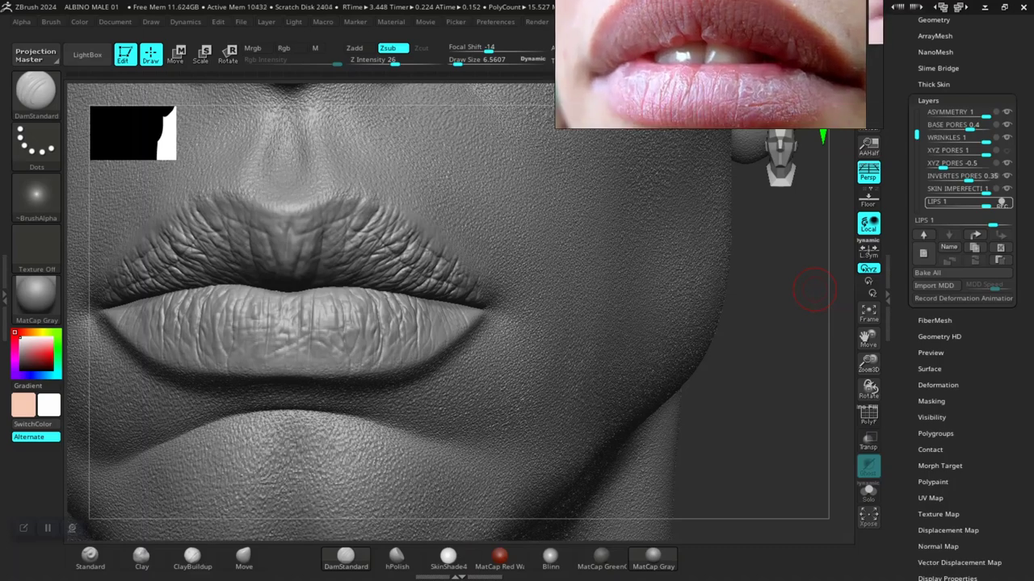
pyautogui.moveTo(814, 289); pyautogui.dragTo(779, 362)
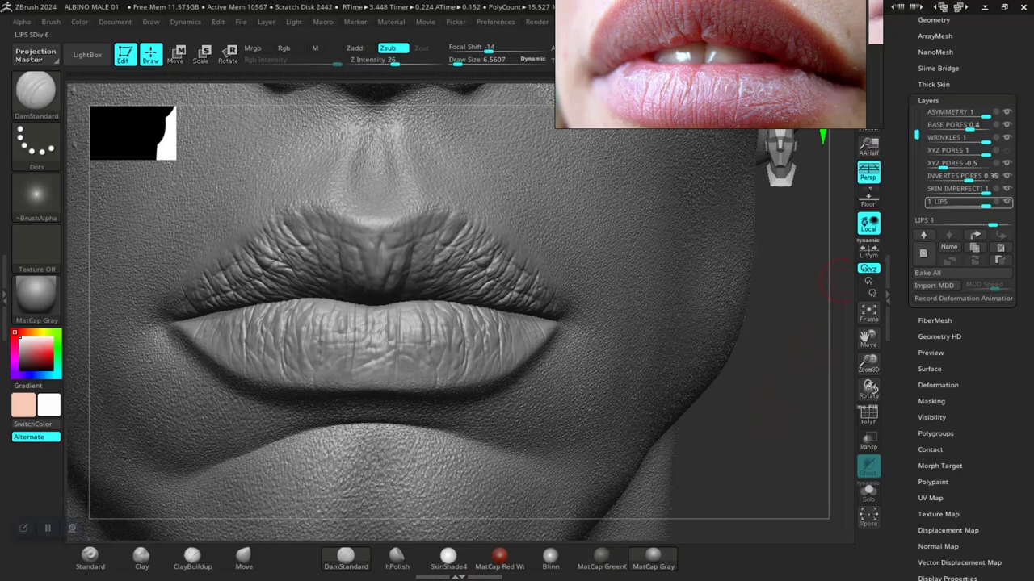
pyautogui.moveTo(985, 205); pyautogui.dragTo(975, 205)
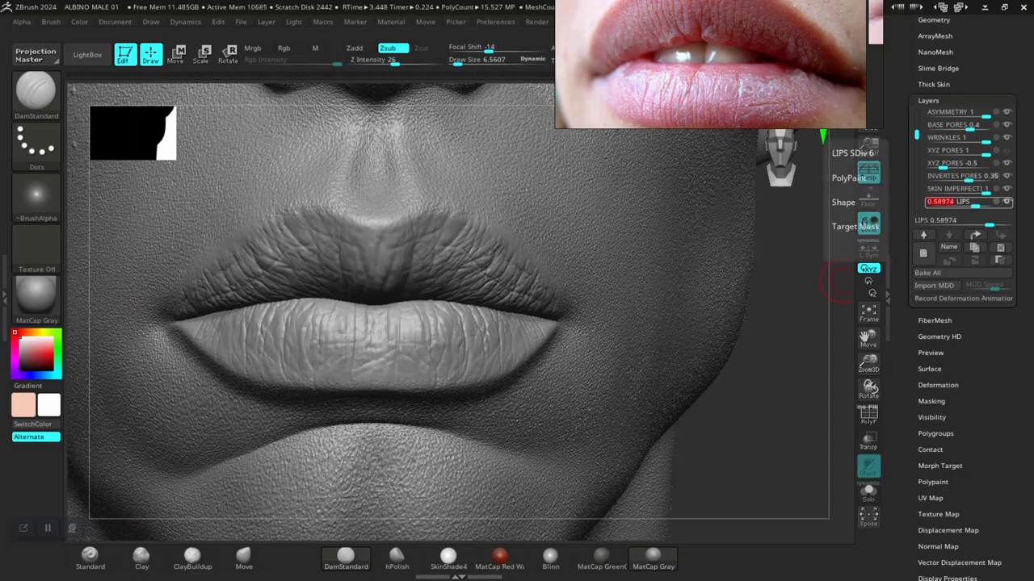
# Step: Examine the softened lip wrinkles against the surrounding skin and the whole face from front and three-quarter views
pyautogui.moveTo(735, 445); pyautogui.dragTo(772, 463)
pyautogui.press('f')
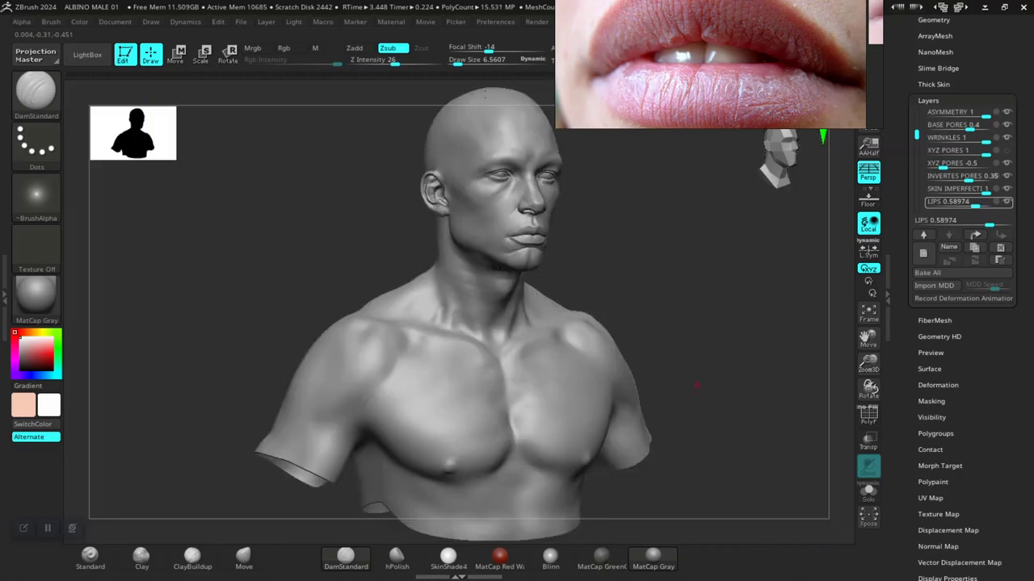
pyautogui.keyDown('shift'); pyautogui.moveTo(696, 386); pyautogui.dragTo(684, 539); pyautogui.keyUp('shift')
pyautogui.keyDown('alt'); pyautogui.moveTo(708, 376); pyautogui.dragTo(706, 496); pyautogui.keyUp('alt')
pyautogui.moveTo(662, 404); pyautogui.dragTo(702, 315)
pyautogui.moveTo(702, 315); pyautogui.dragTo(683, 487)
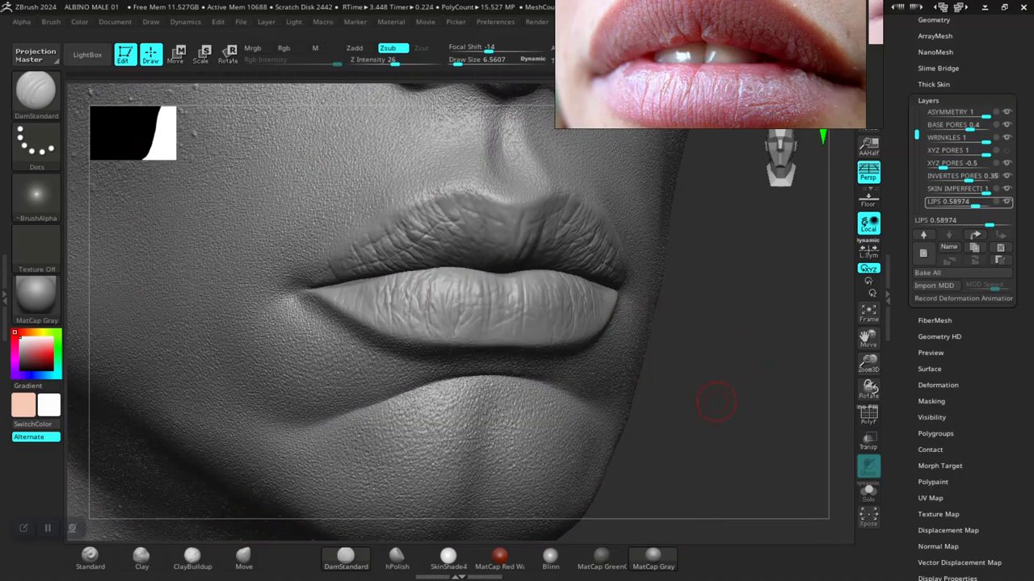
pyautogui.moveTo(716, 403)
pyautogui.mouseDown(button='right')
pyautogui.moveTo(692, 435)
pyautogui.moveTo(810, 415)
pyautogui.moveTo(771, 417)
pyautogui.moveTo(783, 391)
pyautogui.mouseUp(button='right')
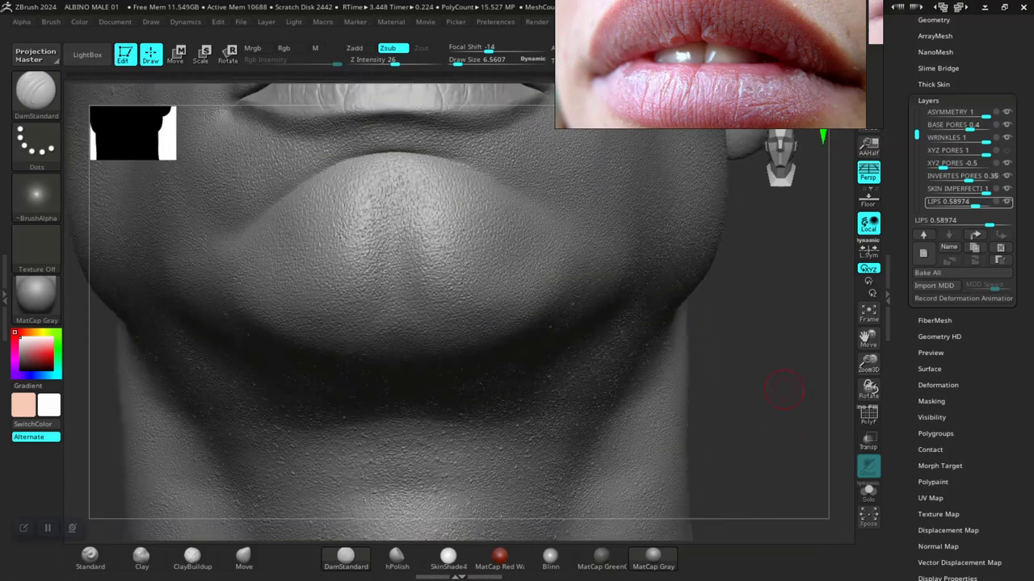
pyautogui.keyDown('alt'); pyautogui.moveTo(774, 395); pyautogui.dragTo(782, 516); pyautogui.keyUp('alt')
pyautogui.moveTo(789, 428)
pyautogui.keyDown('alt'); pyautogui.mouseDown()
pyautogui.moveTo(787, 501)
pyautogui.moveTo(780, 416)
pyautogui.moveTo(704, 517)
pyautogui.moveTo(690, 422)
pyautogui.moveTo(691, 493)
pyautogui.moveTo(704, 488)
pyautogui.moveTo(704, 280)
pyautogui.mouseUp(); pyautogui.keyUp('alt')
pyautogui.moveTo(681, 335); pyautogui.dragTo(628, 397)
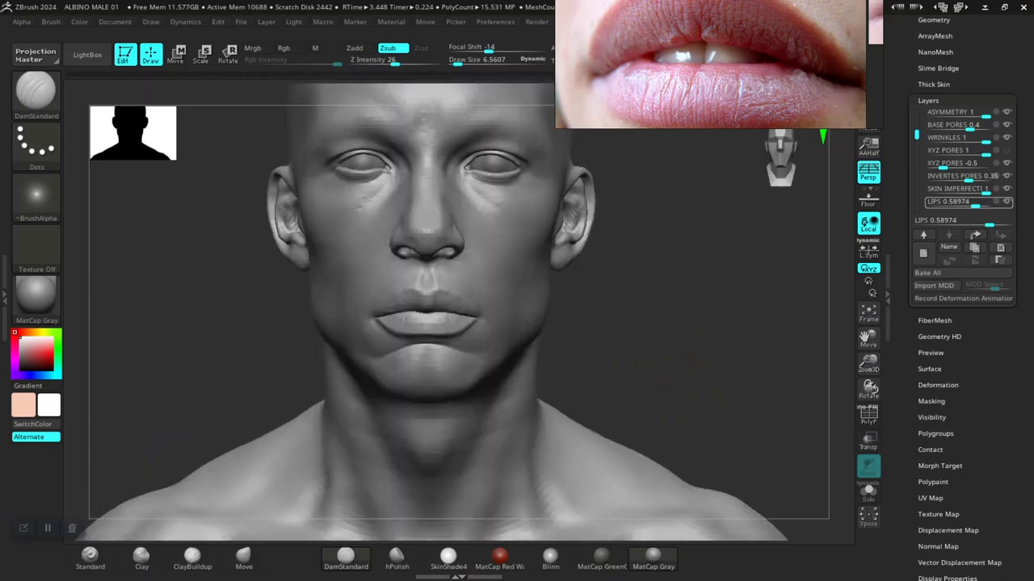
pyautogui.keyDown('alt'); pyautogui.moveTo(687, 294); pyautogui.dragTo(696, 382); pyautogui.keyUp('alt')
pyautogui.keyDown('ctrl'); pyautogui.moveTo(696, 381); pyautogui.dragTo(694, 394, button='right'); pyautogui.keyUp('ctrl')
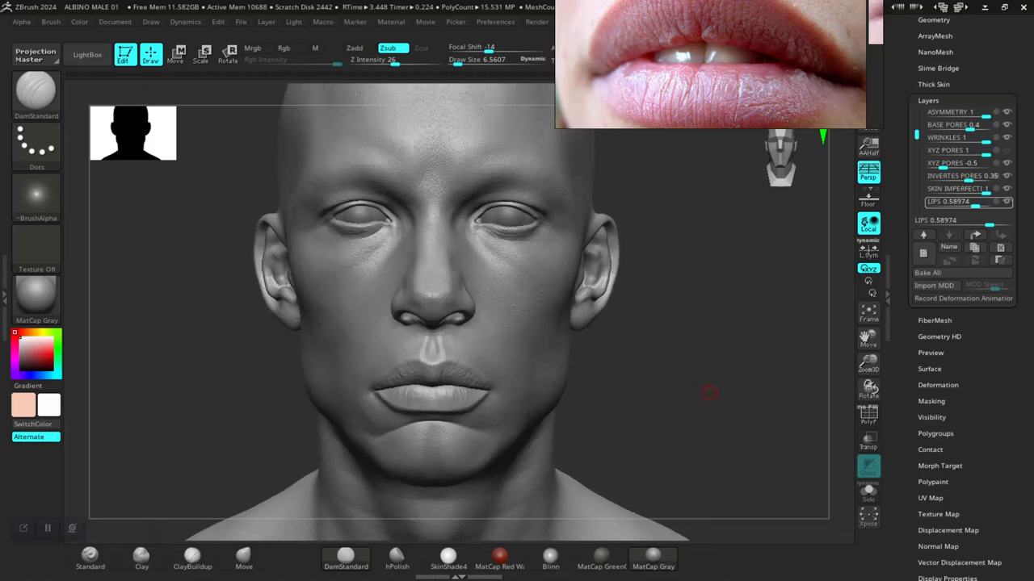
pyautogui.moveTo(709, 393); pyautogui.dragTo(688, 397)
# Step: Save the project as ALBINO MALE 01, replacing the existing file
pyautogui.press('ctrl')
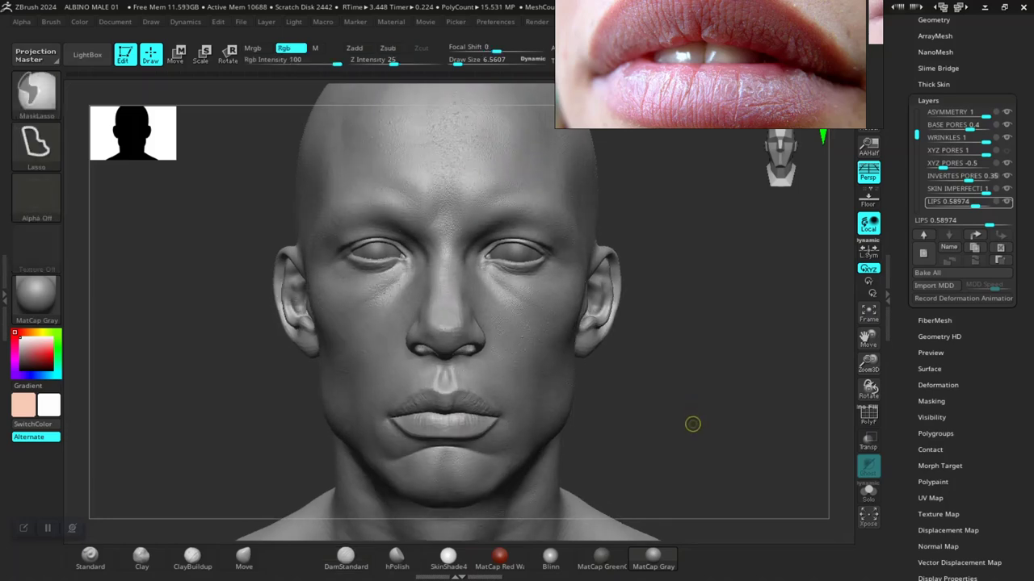
pyautogui.hotkey('ctrl', 's')
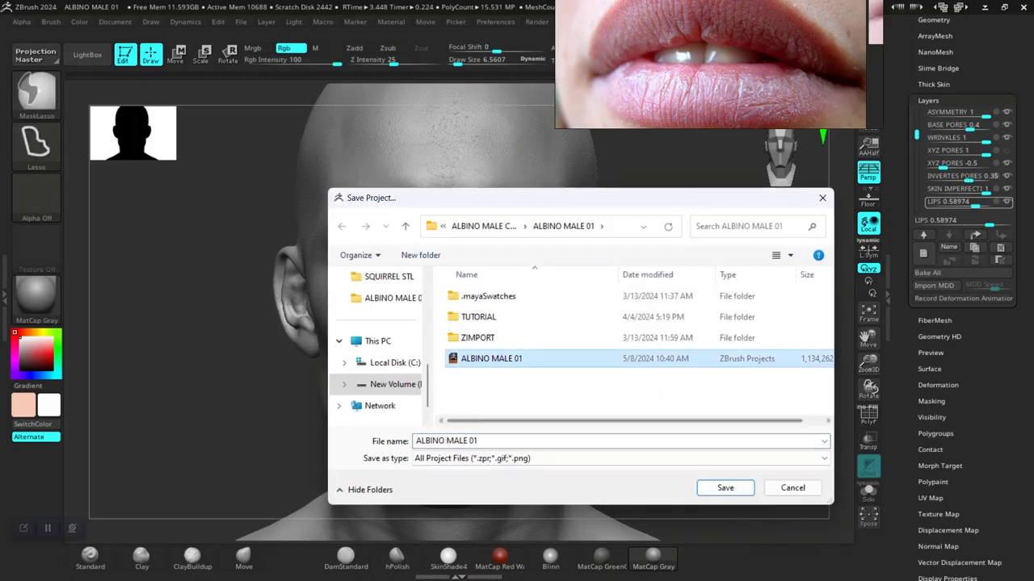
pyautogui.click(549, 281)
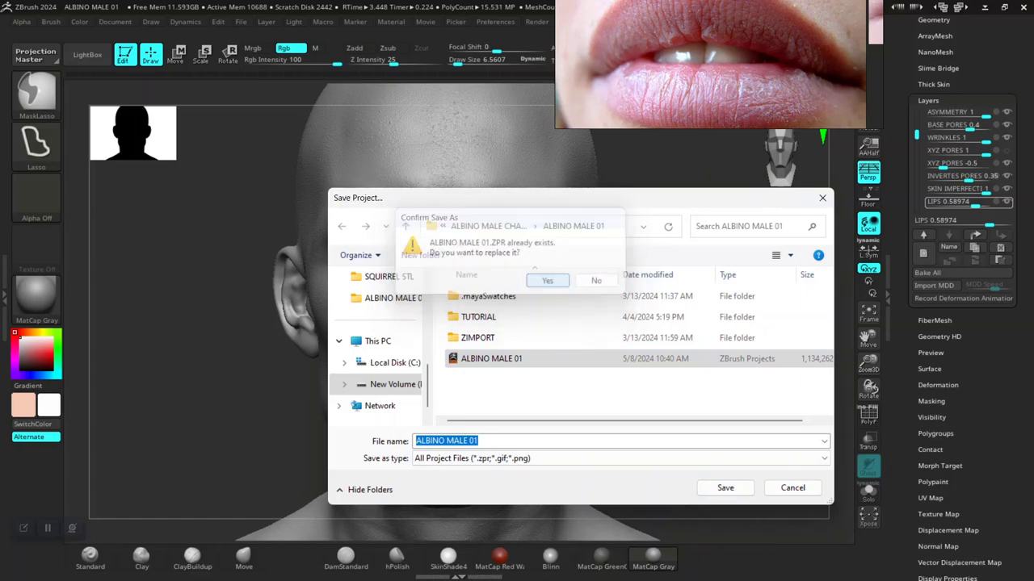